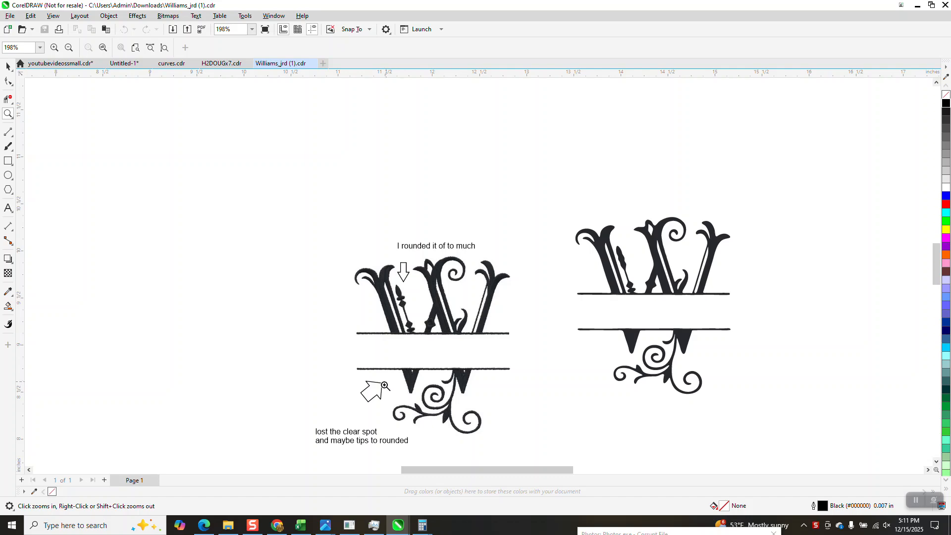
Set the document's horizontal and vertical duplicate distance to 0 inches
left_click_drag(398, 359, 434, 394)
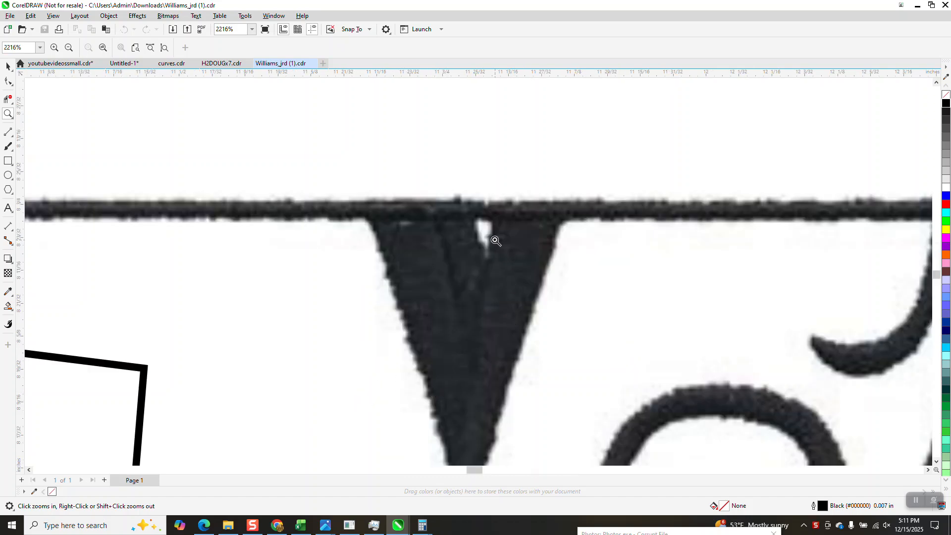
scroll(387, 272, "down", 4)
scroll(387, 275, "down", 2)
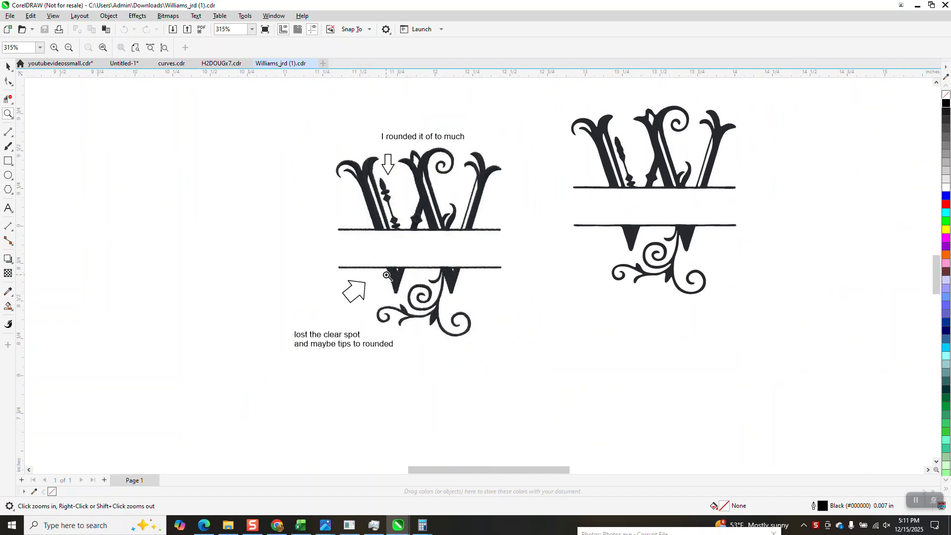
left_click(8, 67)
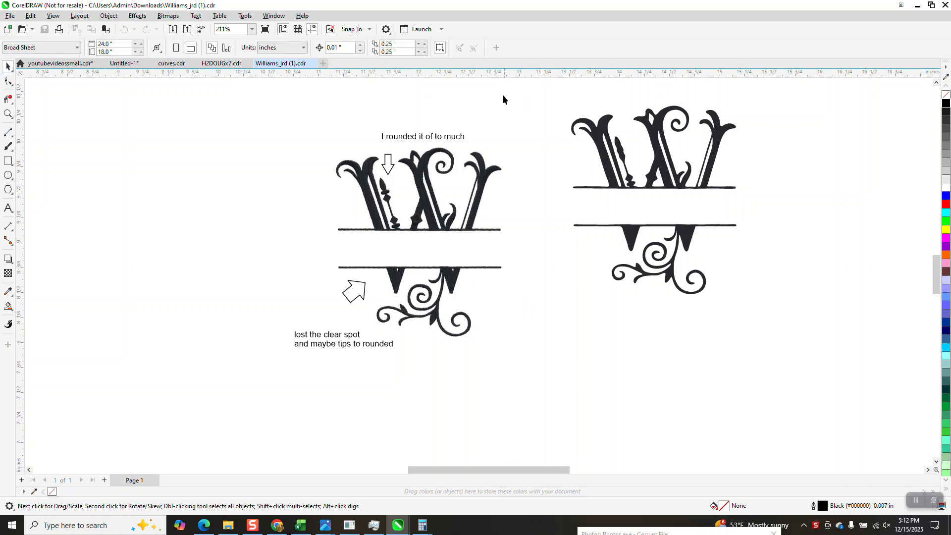
left_click(408, 44)
type("0")
key("Tab")
type("0")
key("Return")
Change the document's default outline width for graphic objects to Hairline
key("F12")
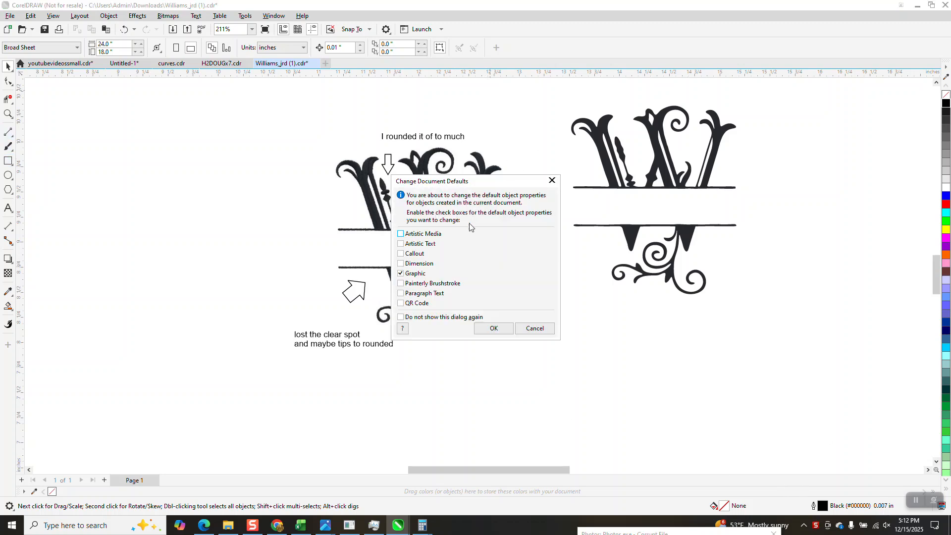
left_click(493, 328)
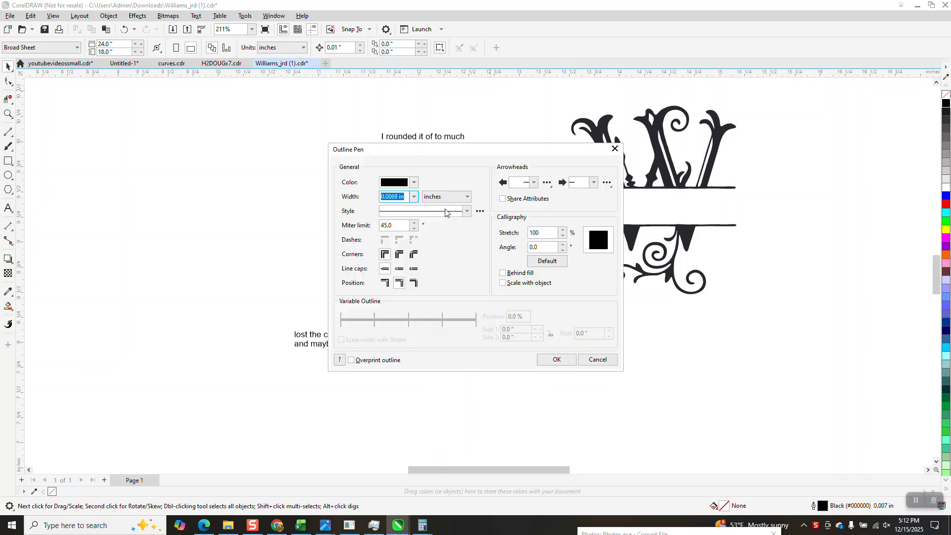
left_click(414, 196)
left_click(394, 206)
left_click(559, 360)
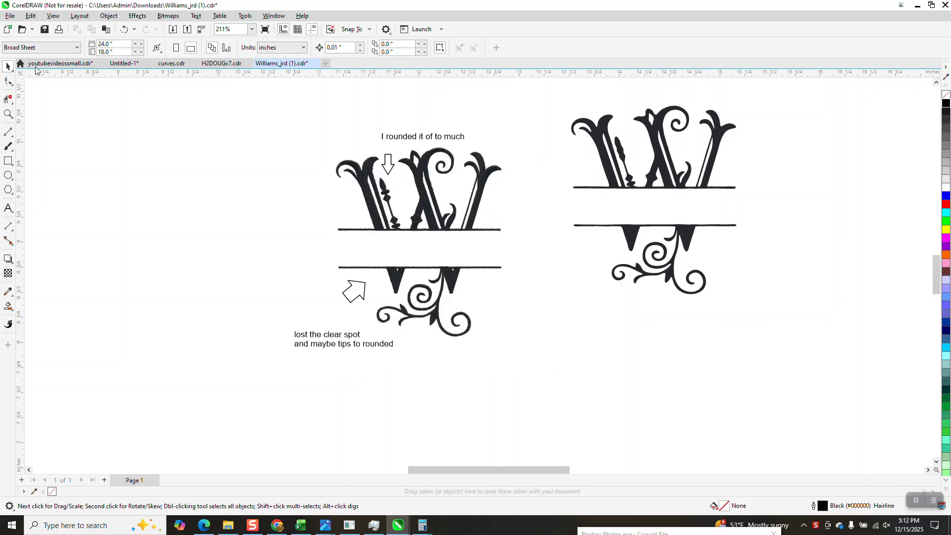
Remove the fill from the clean traced monogram without annotations and give it a black outline
left_click_drag(632, 224, 800, 336)
left_click(946, 95)
right_click(946, 103)
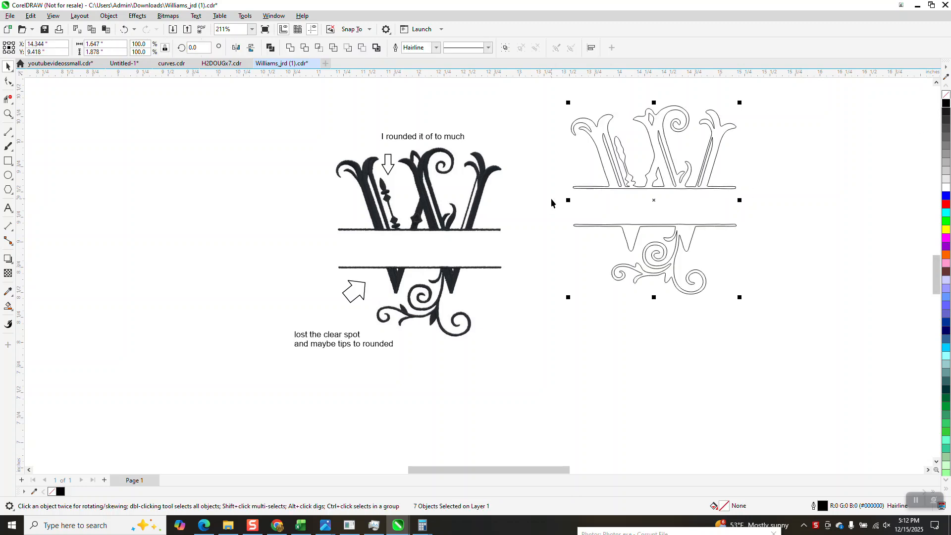
left_click_drag(551, 96, 825, 348)
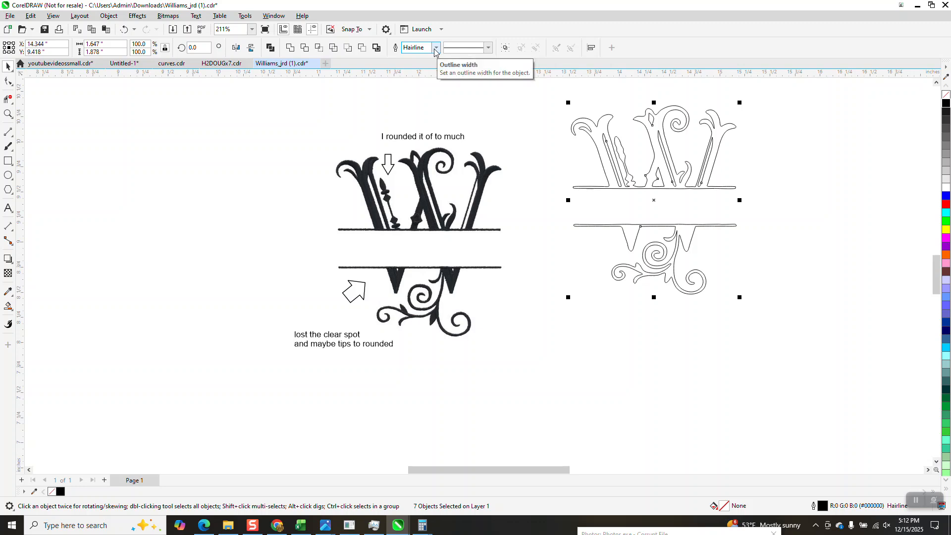
Examine the outline and nodes of the traced monogram's lower bar and spikes up close
left_click(7, 113)
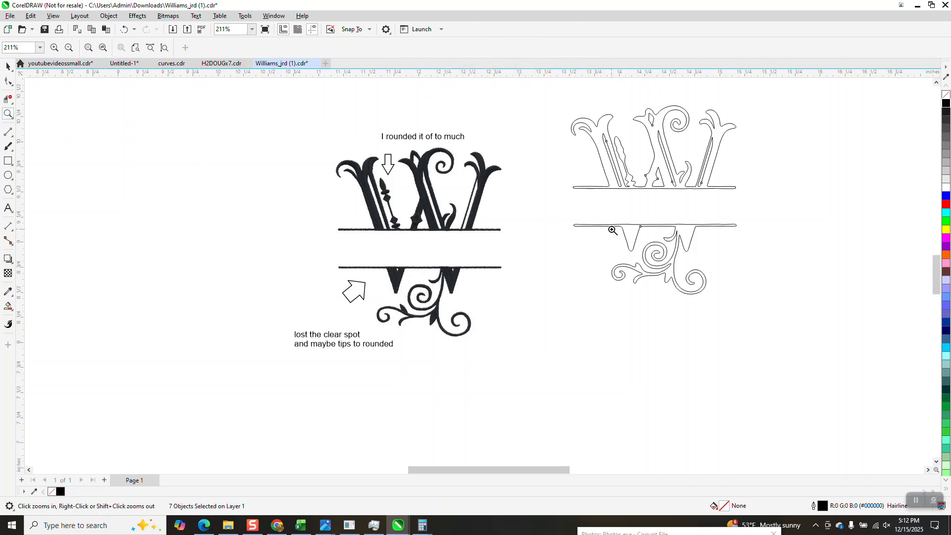
left_click_drag(574, 190, 768, 269)
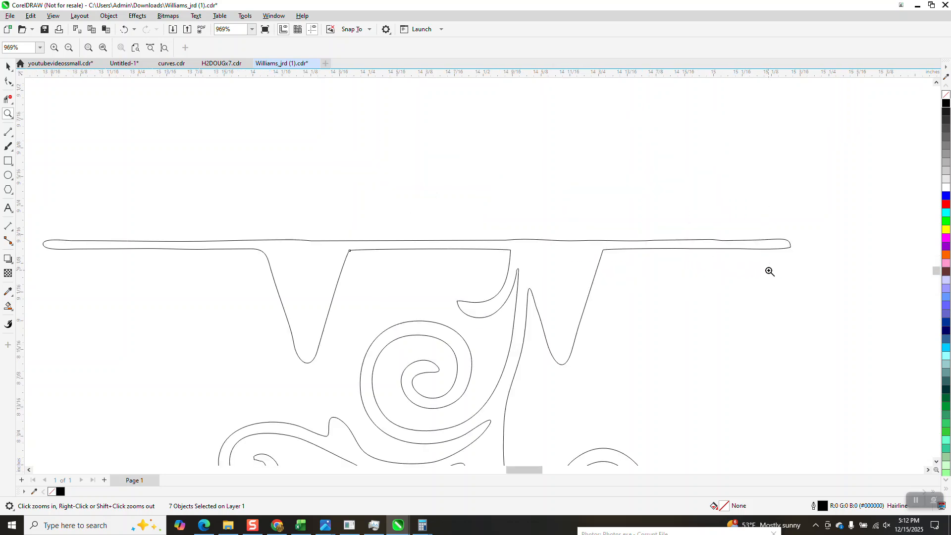
right_click(745, 221)
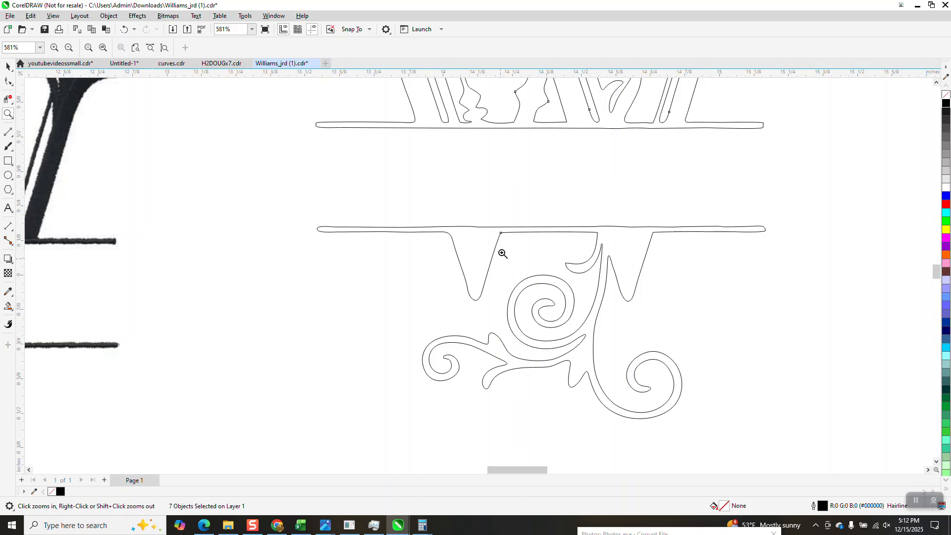
left_click_drag(337, 215, 440, 261)
scroll(369, 221, "down", 1)
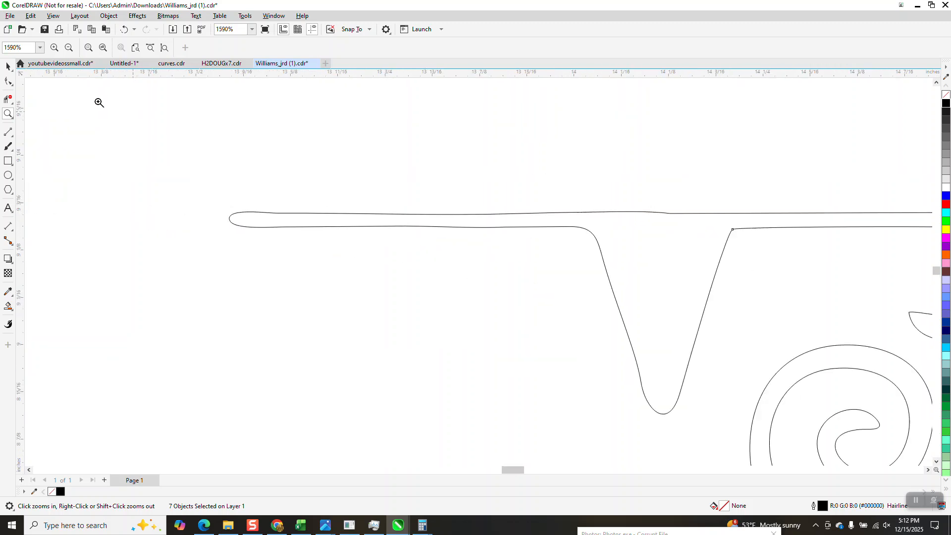
left_click(9, 81)
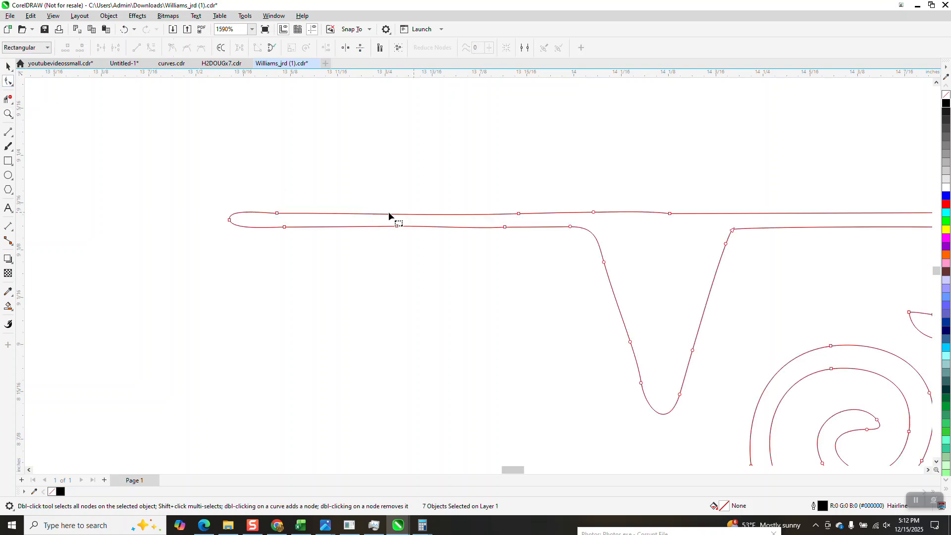
scroll(586, 178, "down", 3)
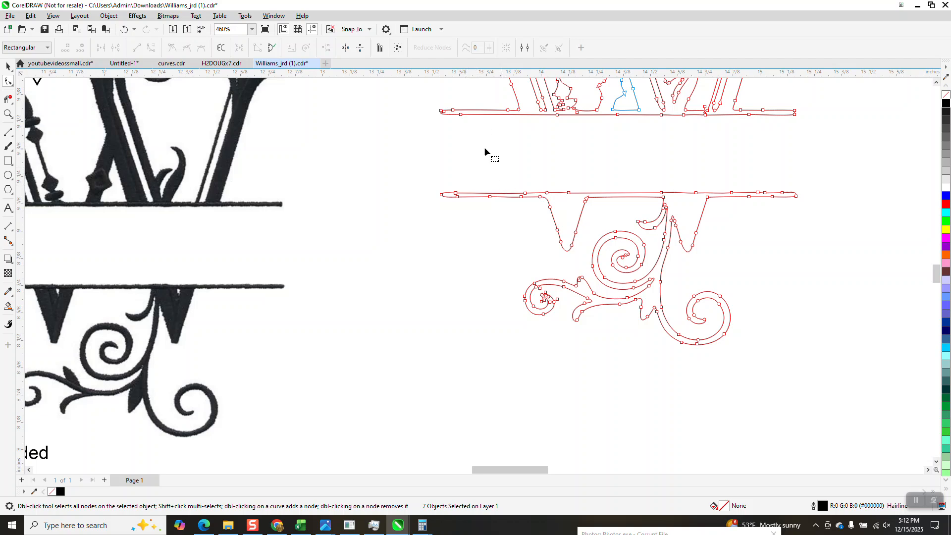
Draw a straight line about 1.62 inches long across the lower bar and move it just above the bar
left_click(12, 136)
left_click(53, 143)
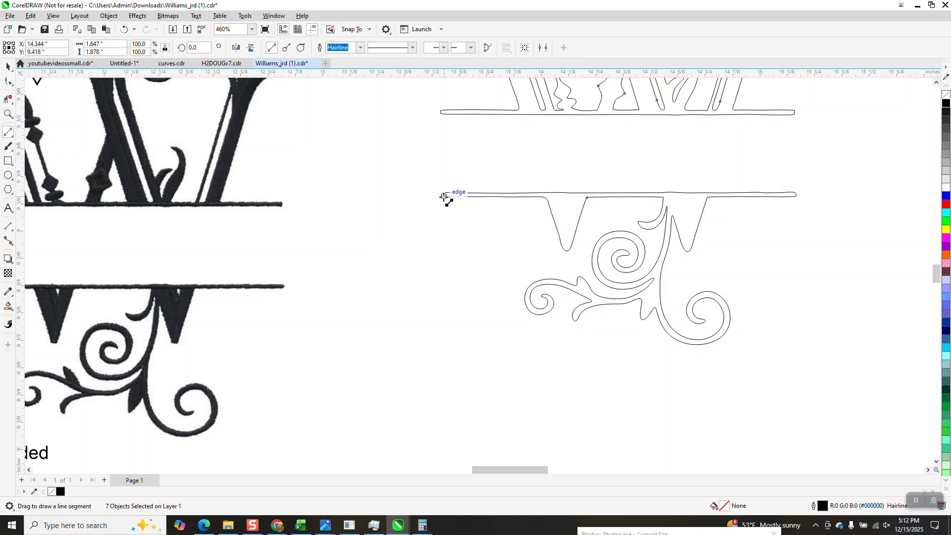
left_click_drag(442, 195, 797, 195)
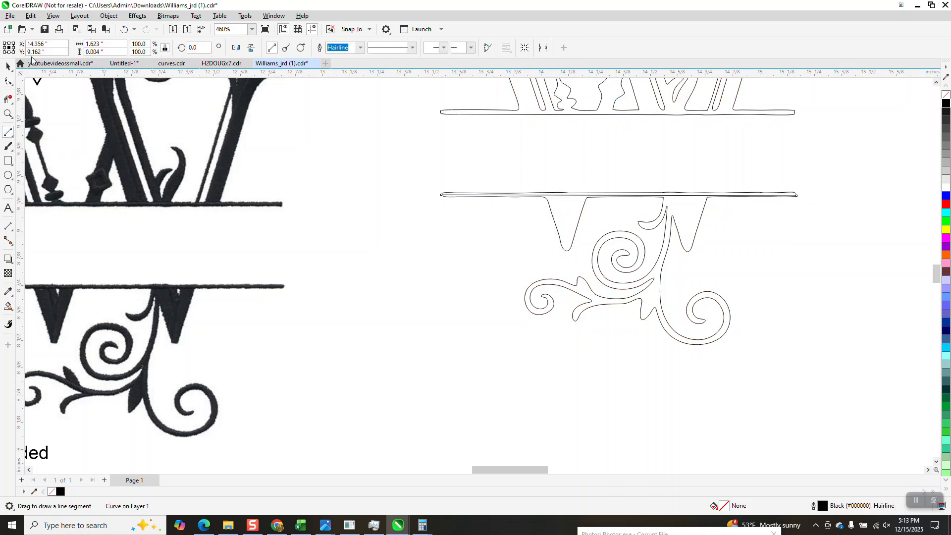
left_click(9, 67)
left_click_drag(618, 195, 619, 180)
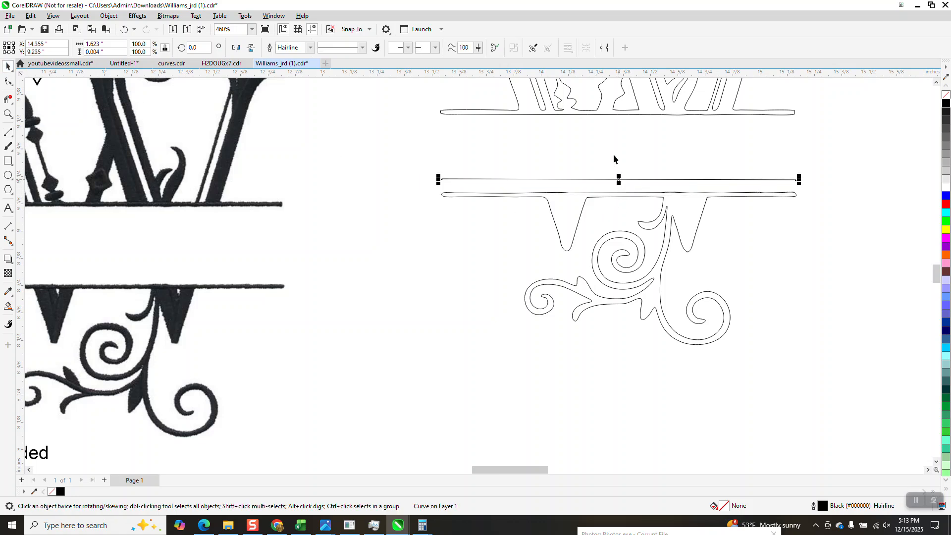
Try thinner outline widths on the new line, settling on 0.028 in
left_click(310, 48)
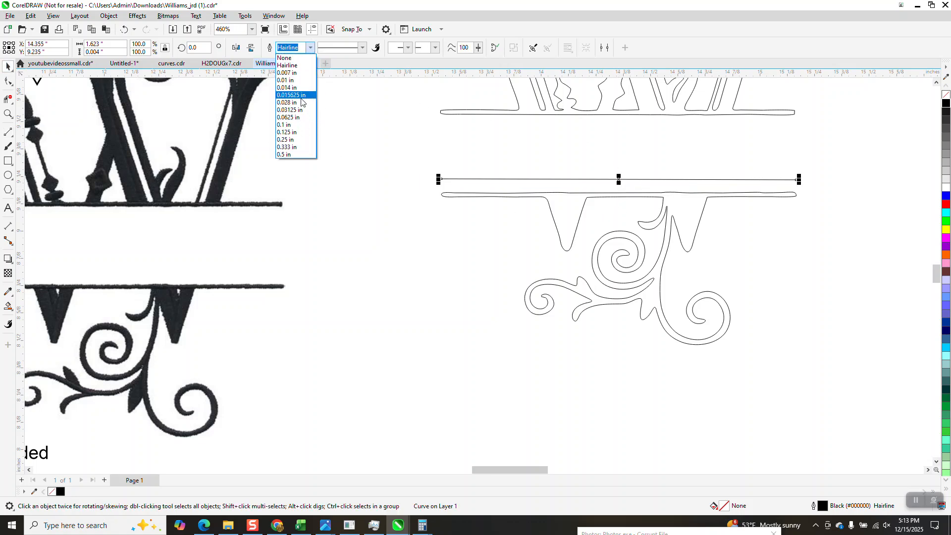
left_click(297, 88)
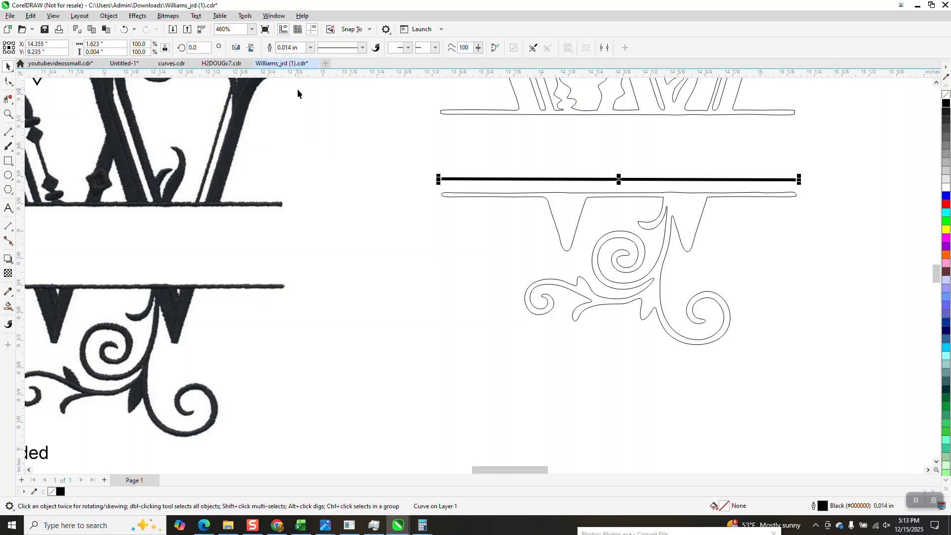
left_click(310, 49)
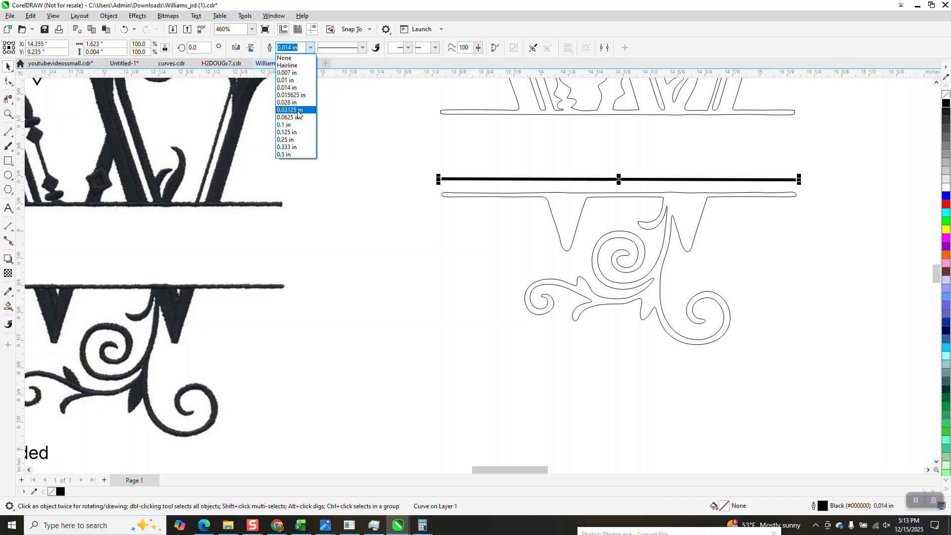
left_click(297, 95)
left_click(310, 48)
left_click(301, 93)
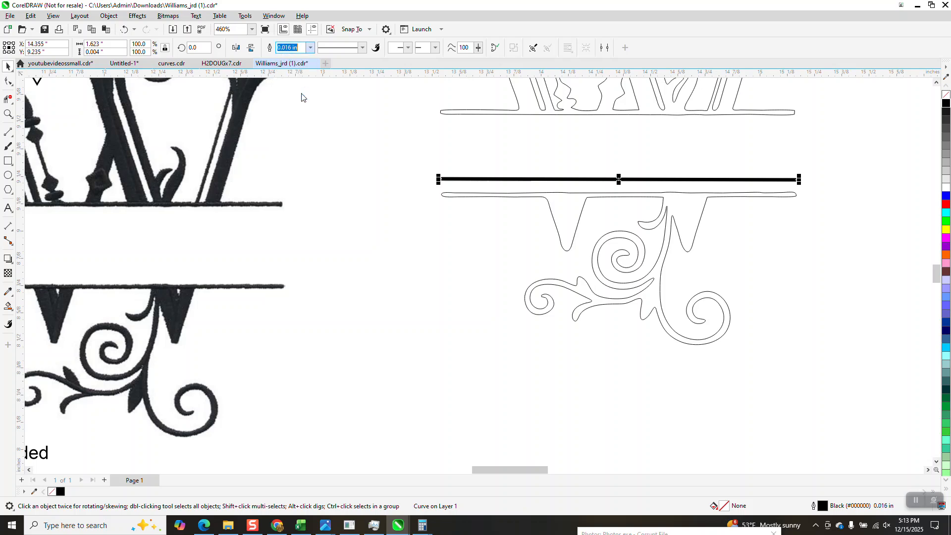
left_click(310, 48)
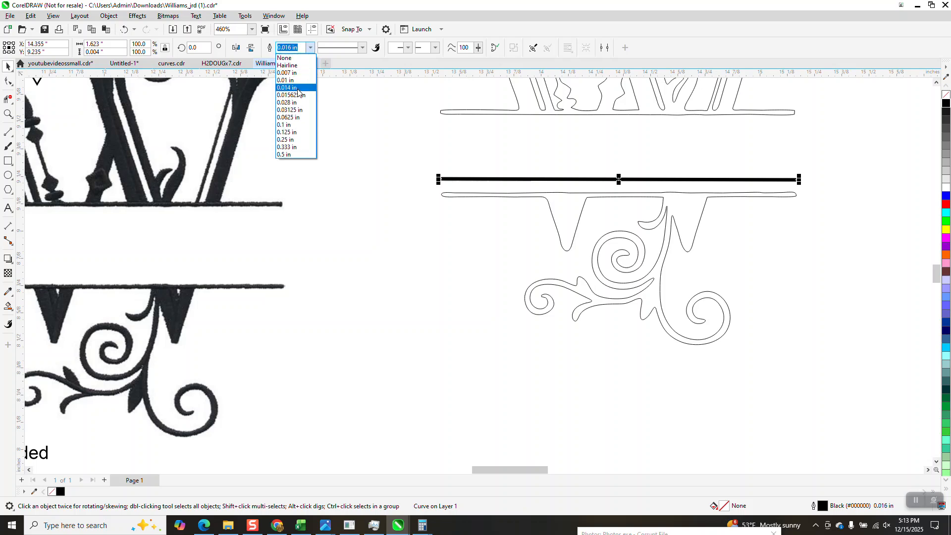
left_click(296, 103)
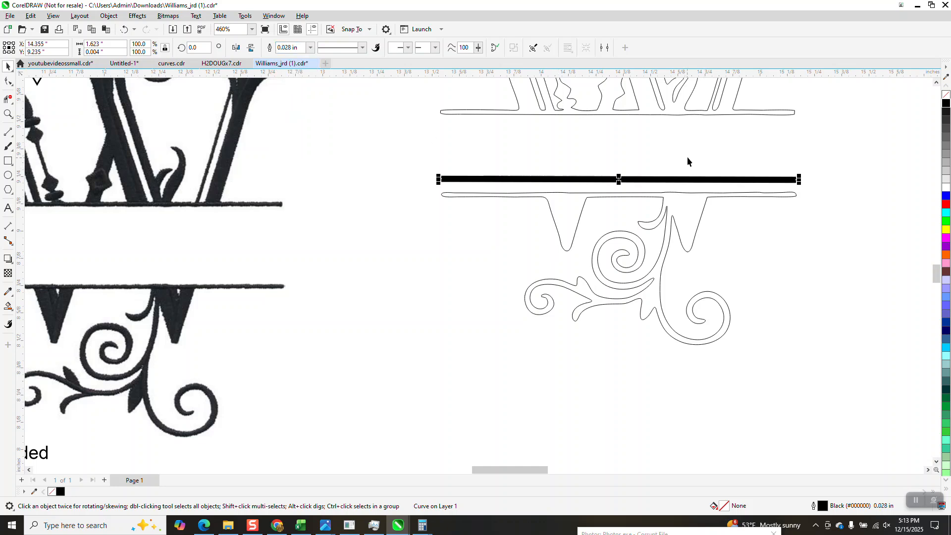
Give the thick line round caps and convert its outline to an object
key("F12")
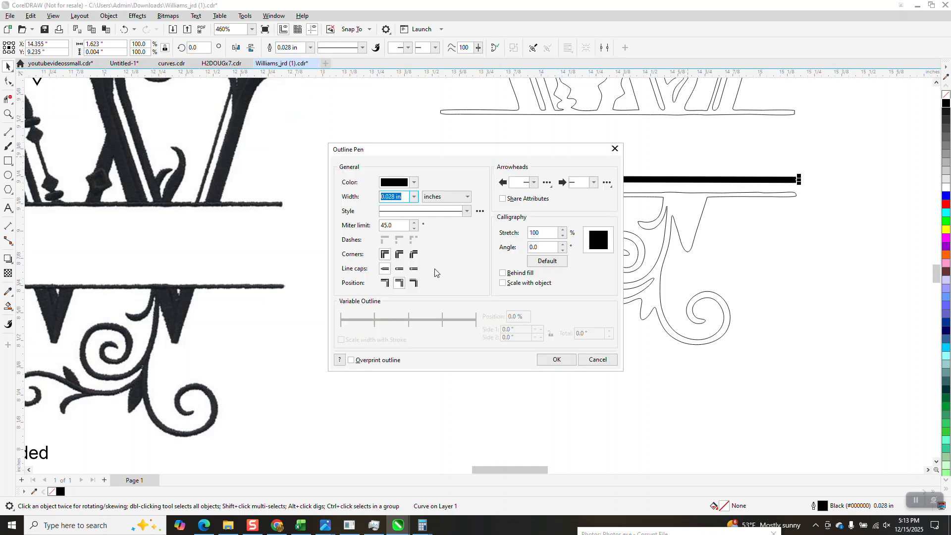
left_click(399, 268)
left_click(554, 359)
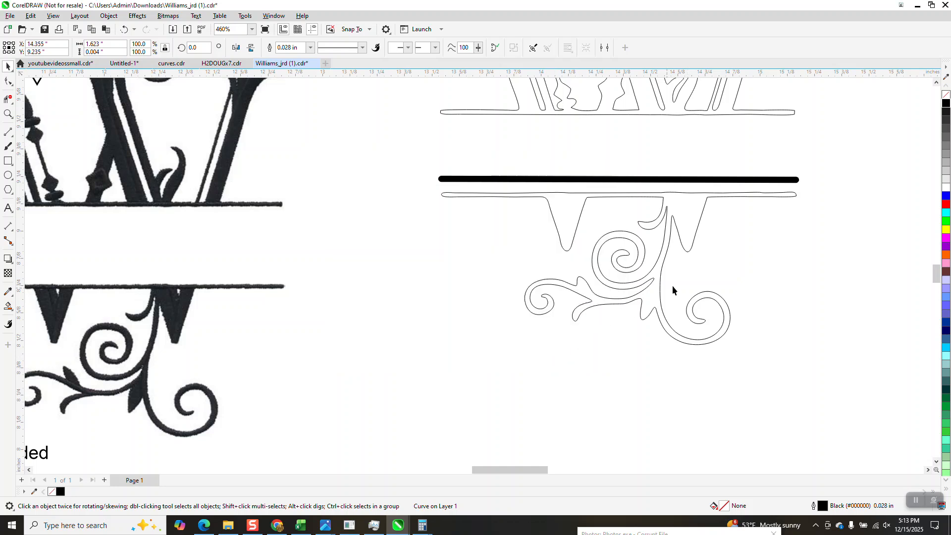
left_click(109, 15)
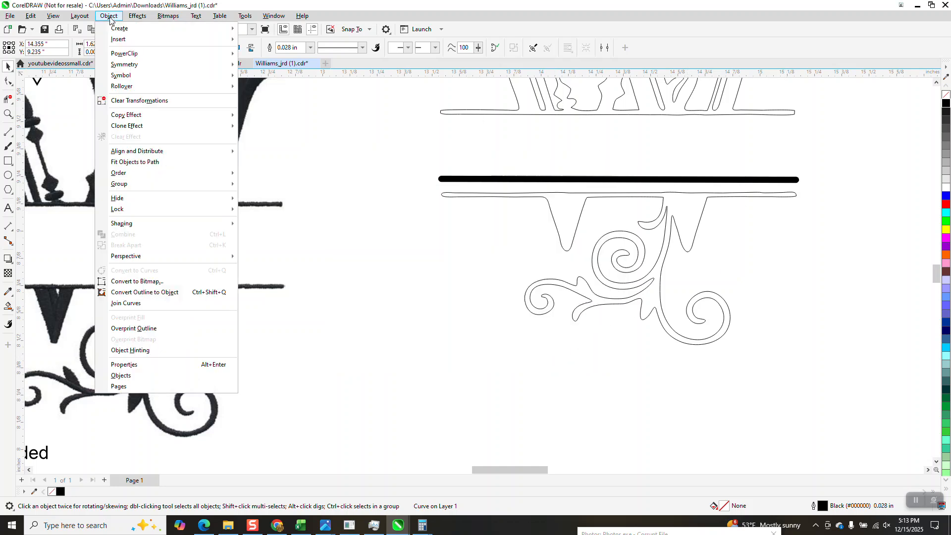
left_click(163, 292)
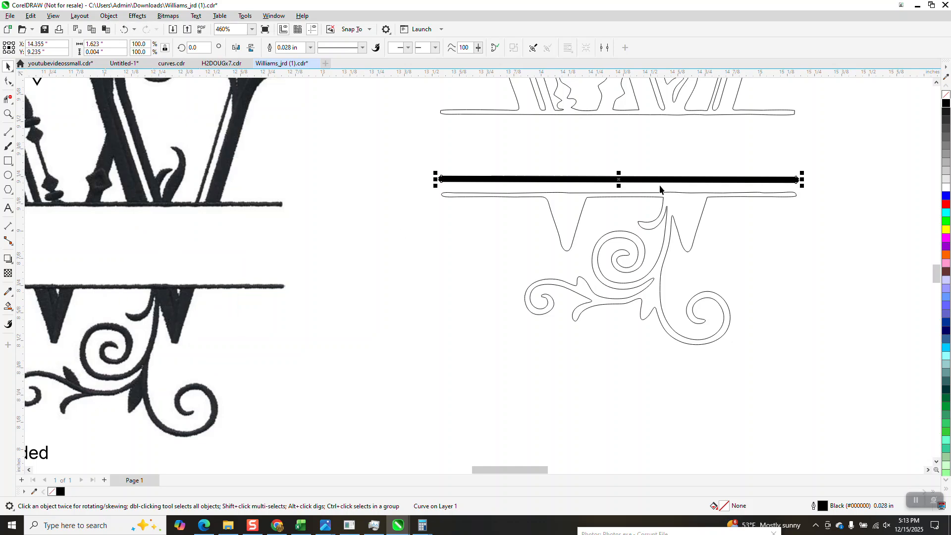
Replace the new bar's fill with a black outline and place a copy just below the monogram's upper bar
left_click(946, 95)
right_click(945, 103)
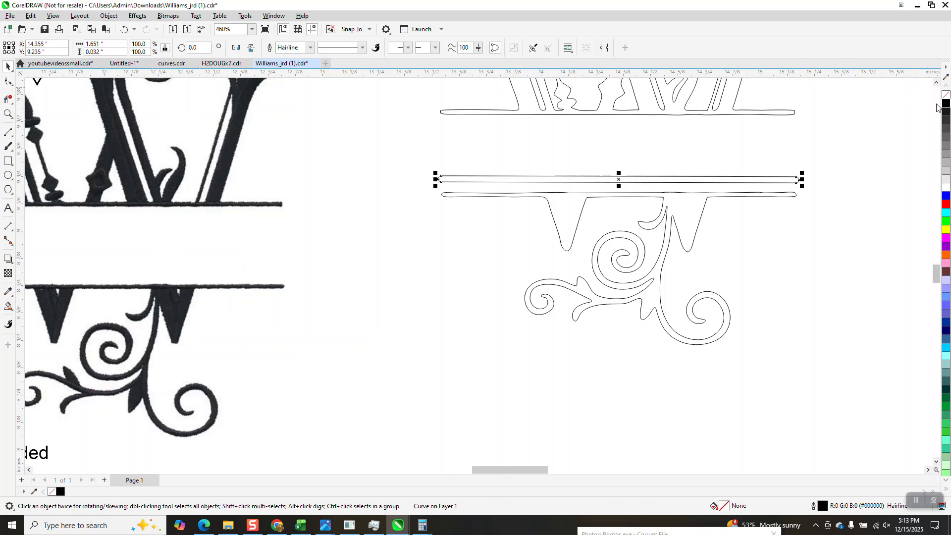
left_click_drag(618, 178, 626, 134)
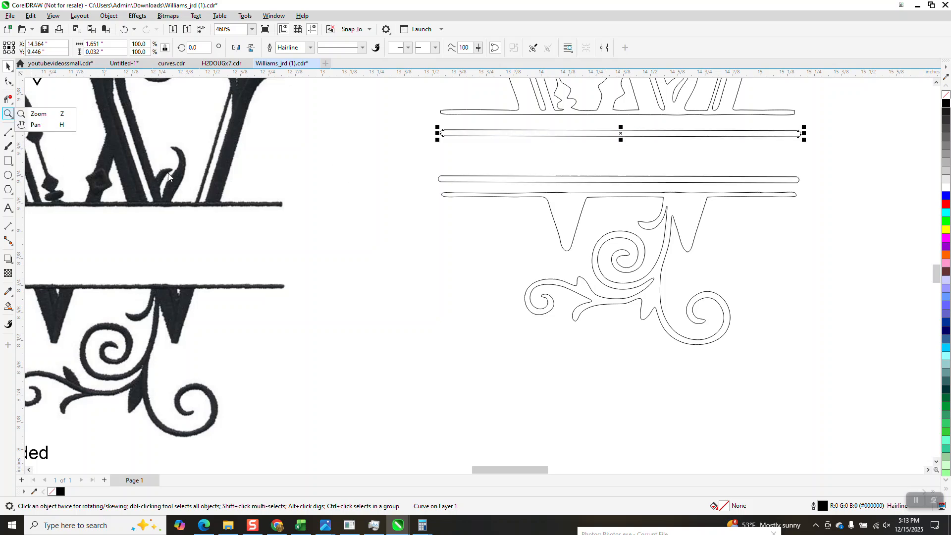
Break the lower ornament's curve apart where the bar's underside meets the outer edges of the left and right spikes
left_click(8, 113)
left_click_drag(410, 165, 912, 250)
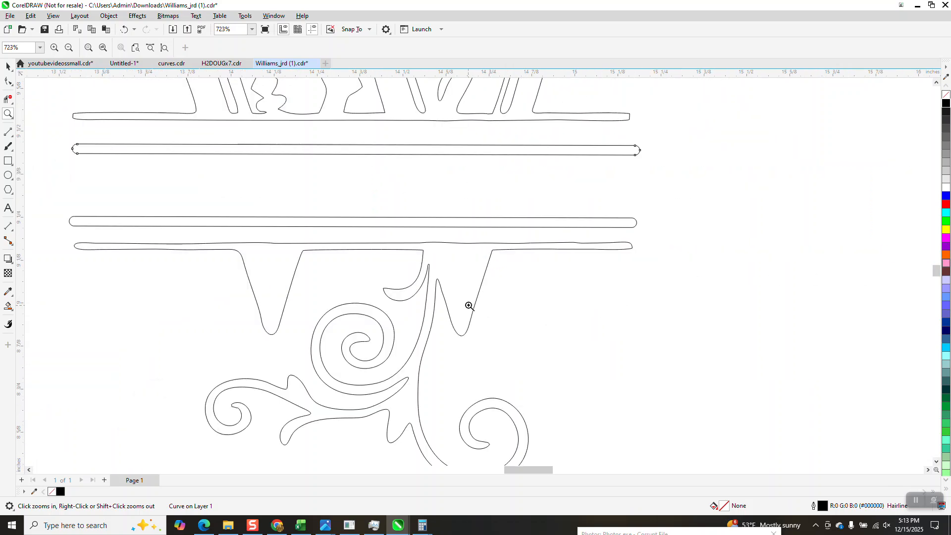
scroll(468, 306, "down", 1)
key("F10")
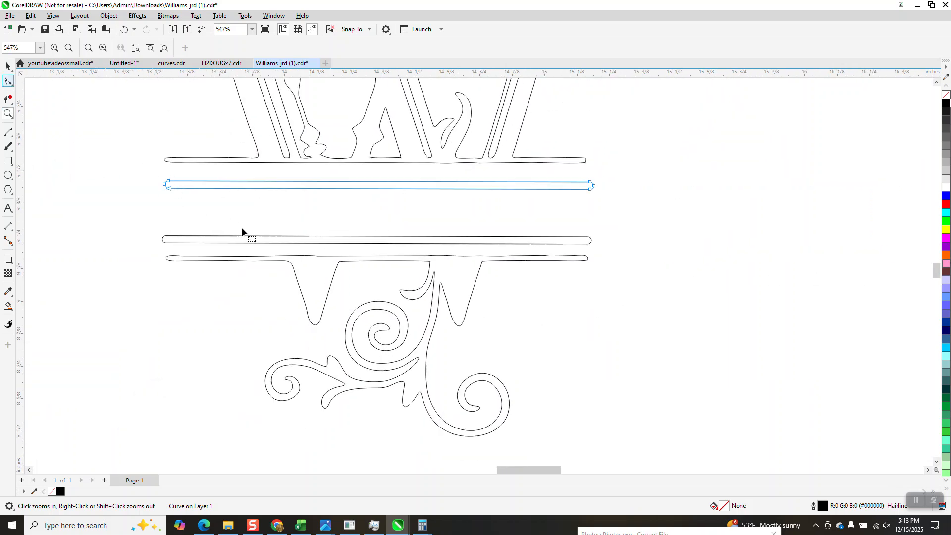
left_click(261, 257)
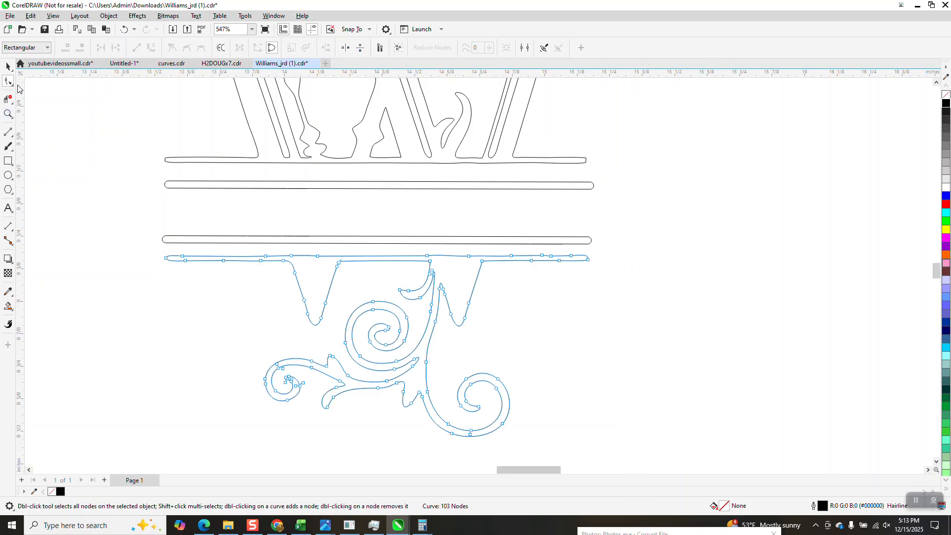
left_click(284, 264)
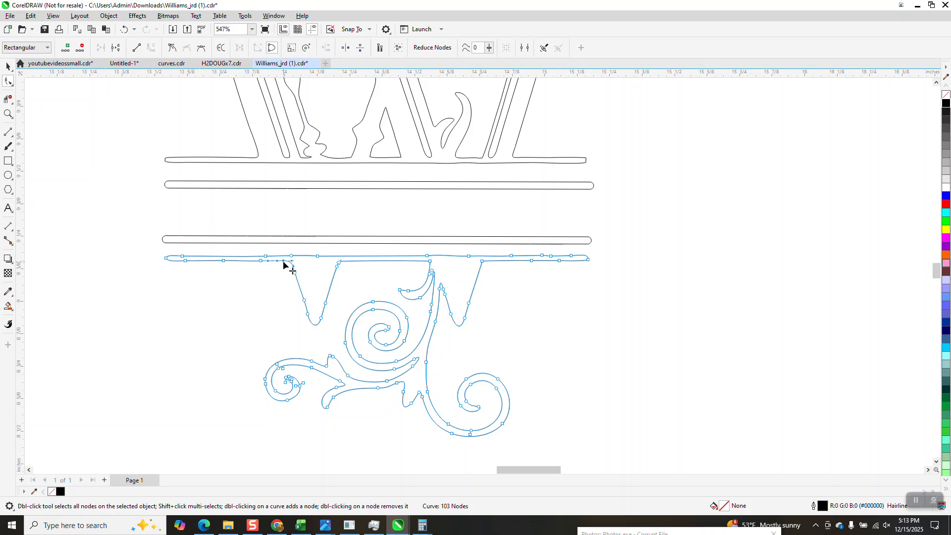
right_click(284, 262)
left_click(330, 303)
left_click(482, 261)
right_click(482, 261)
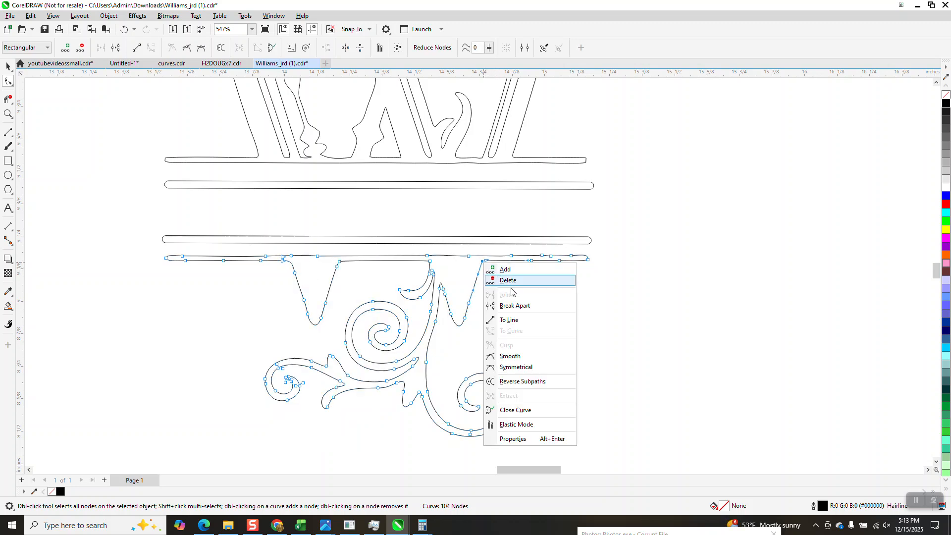
left_click(515, 303)
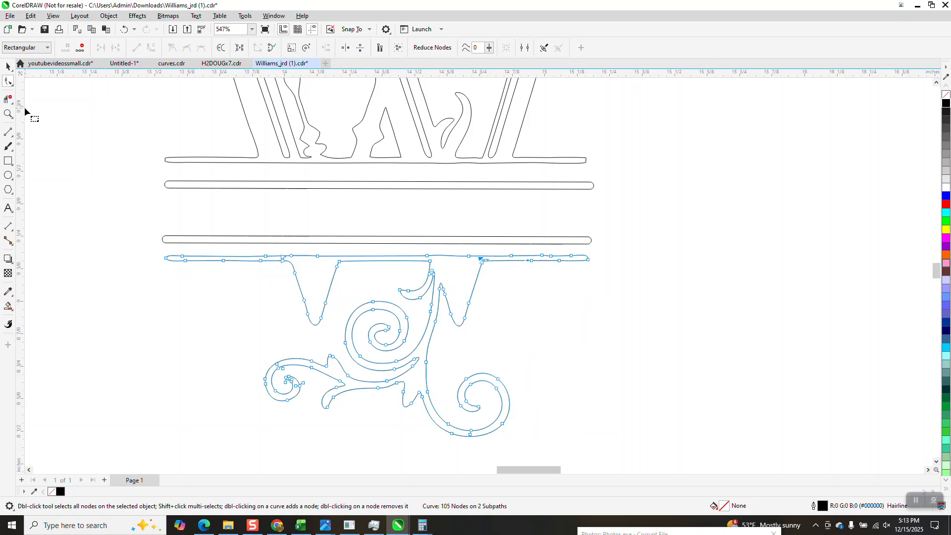
Delete the lower ornament's old wavy bar segments and move the lower straight bar down onto the ornament's spikes
left_click(8, 99)
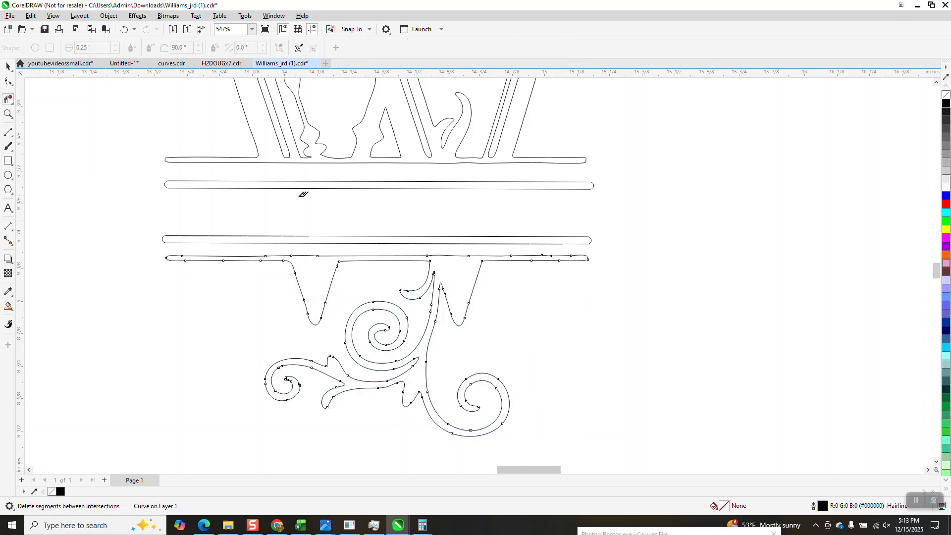
left_click(328, 255)
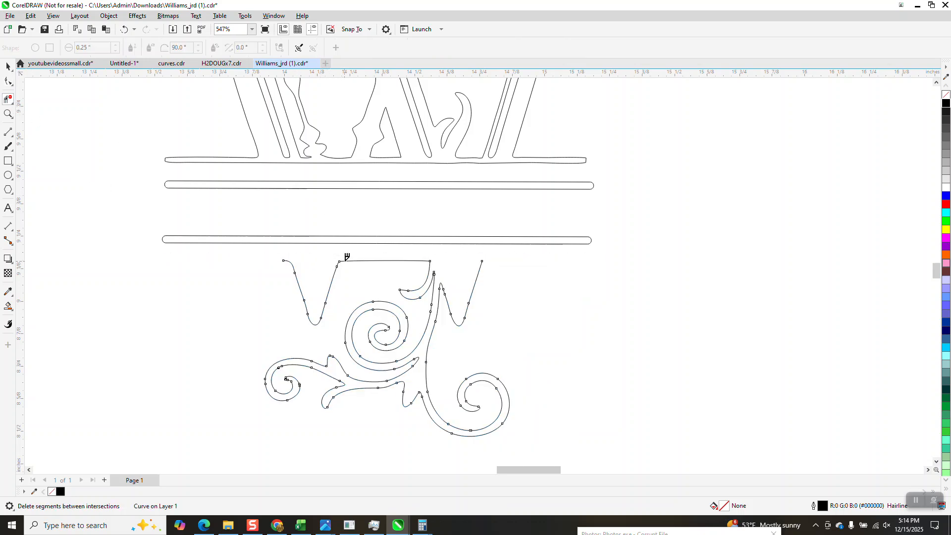
left_click(8, 65)
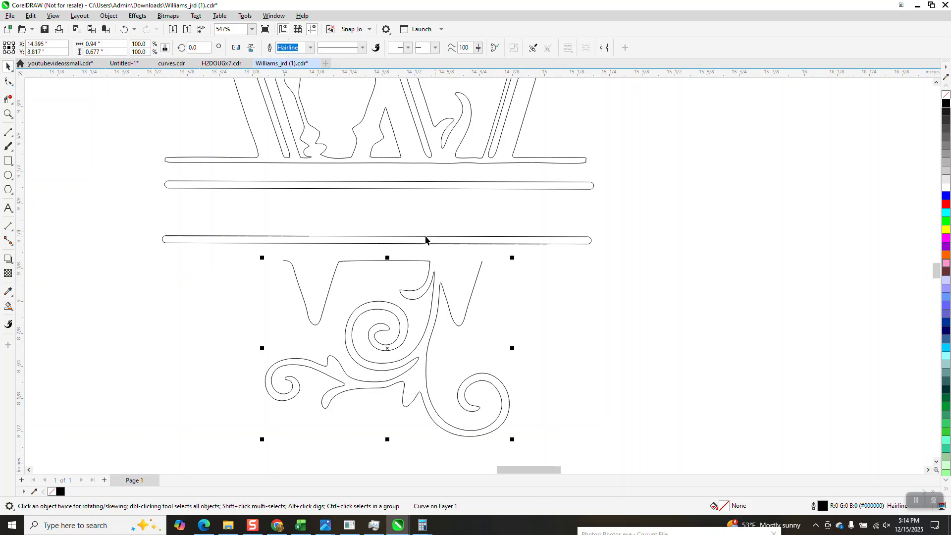
left_click(391, 243)
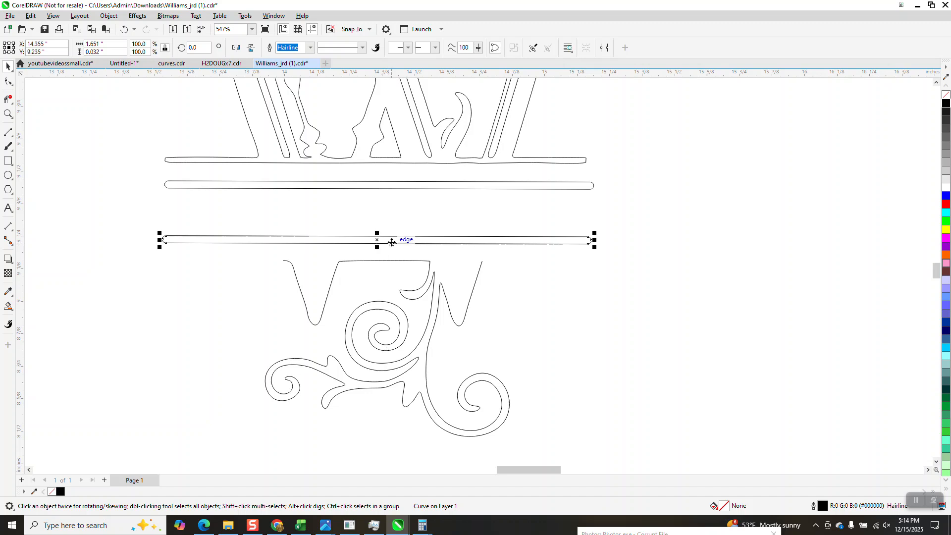
mouse_move(378, 240)
left_mouse_down()
mouse_move(378, 247)
mouse_move(407, 250)
mouse_move(354, 250)
mouse_move(375, 254)
left_mouse_up()
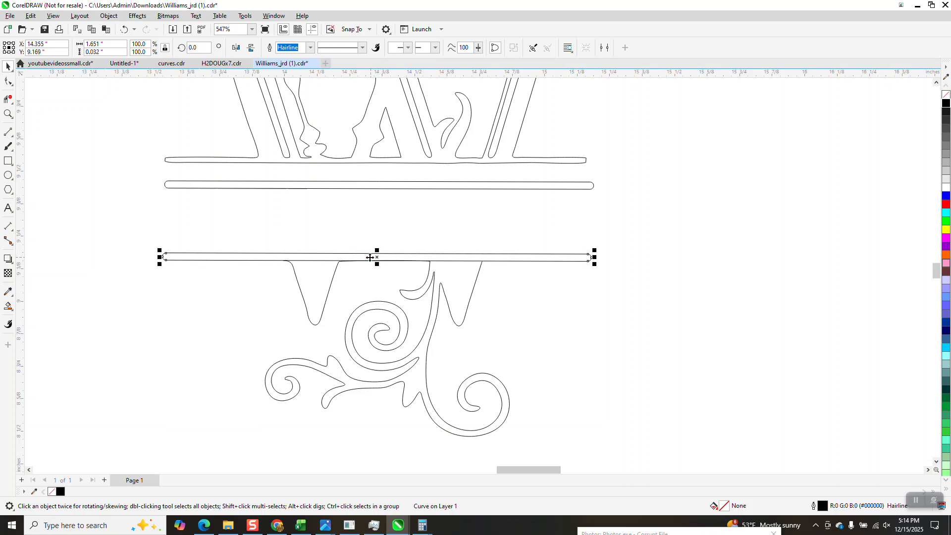
Raise the lower ornament's four upper nodes, at the spike edges and the leaf stem, so they overlap the straight bar
left_click(9, 114)
left_click_drag(166, 211, 632, 396)
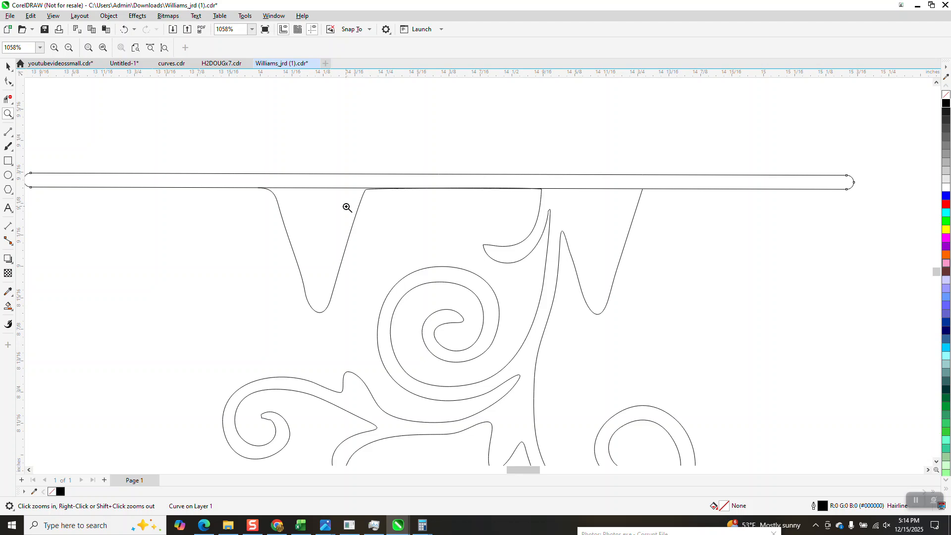
left_click(8, 82)
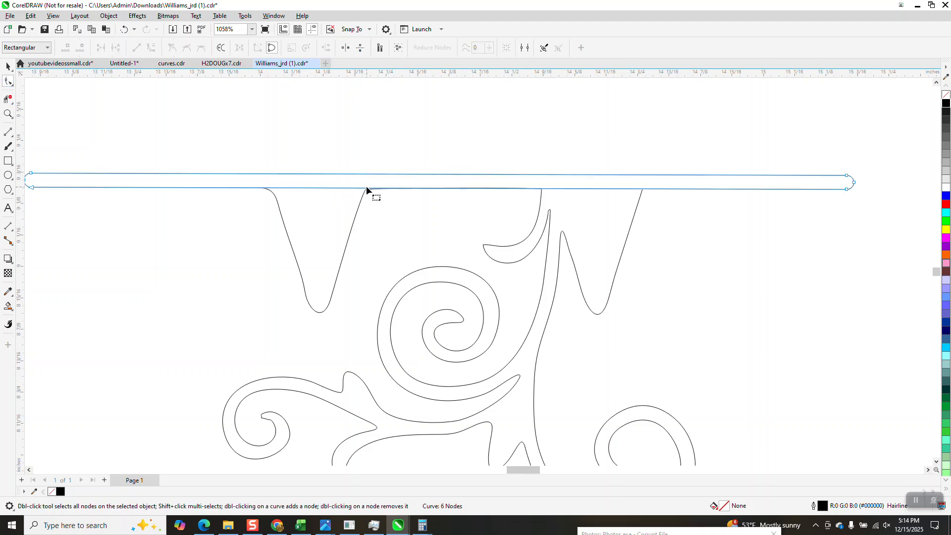
left_click(8, 114)
left_click_drag(205, 144, 529, 284)
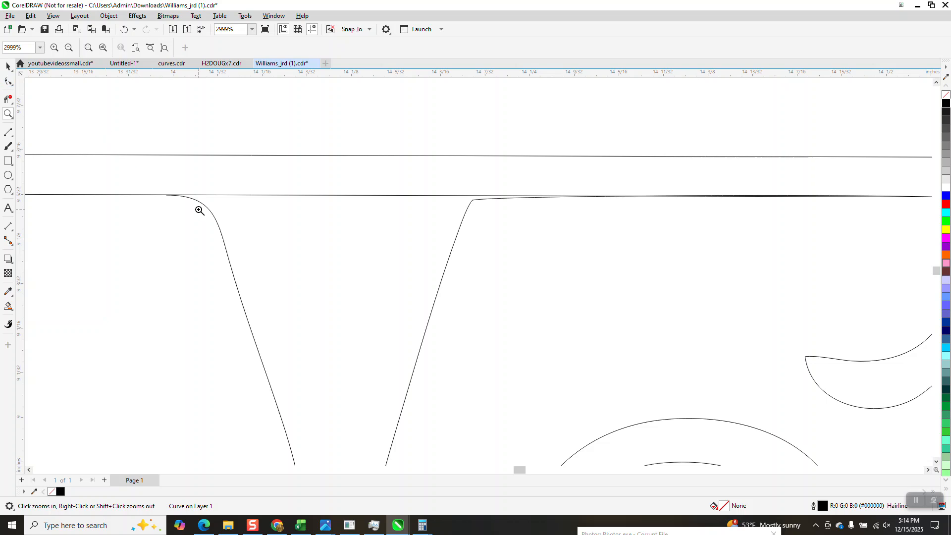
left_click(9, 82)
left_click(218, 220)
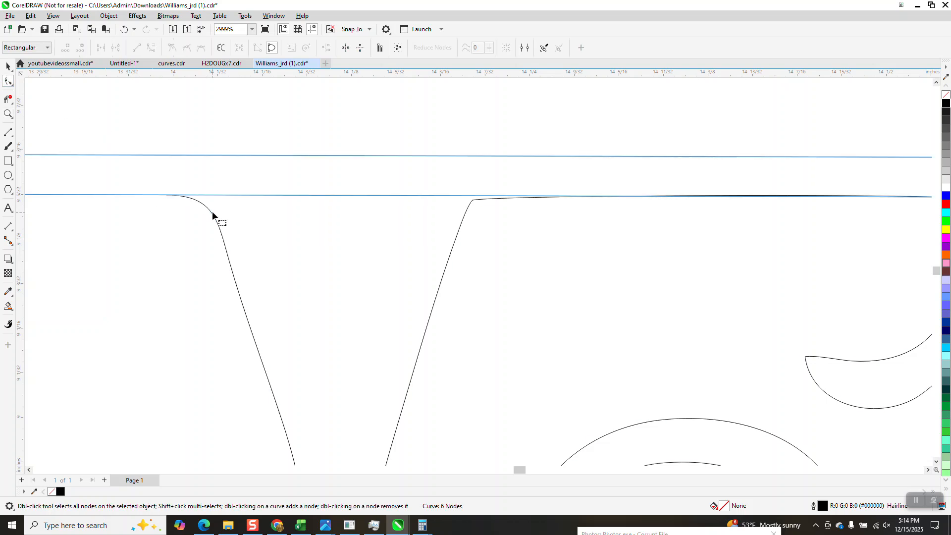
left_click_drag(167, 194, 168, 187)
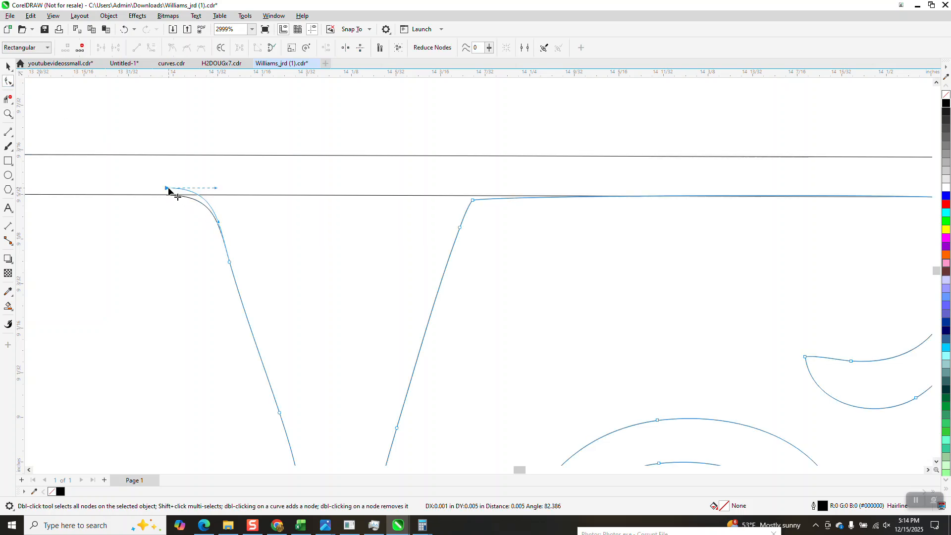
left_click_drag(474, 201, 474, 190)
scroll(296, 214, "down", 2)
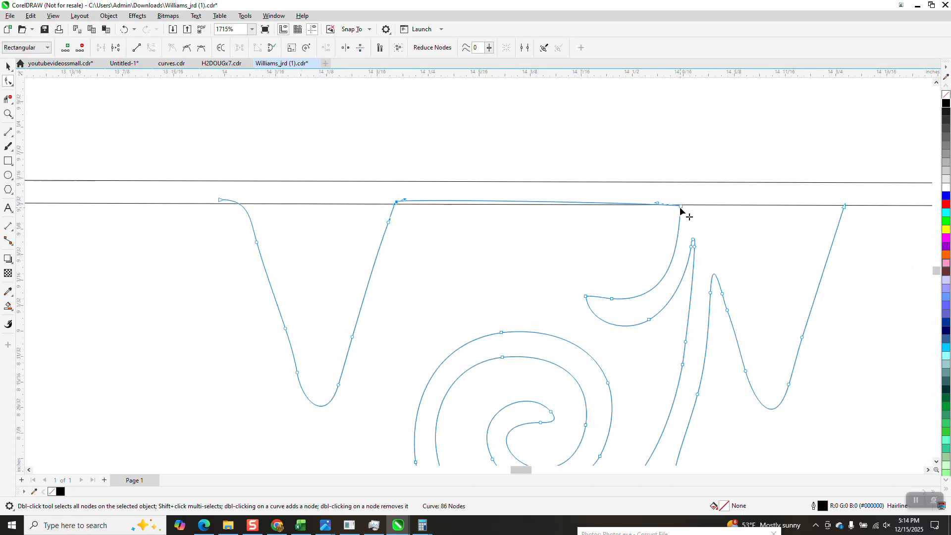
left_click_drag(682, 206, 682, 200)
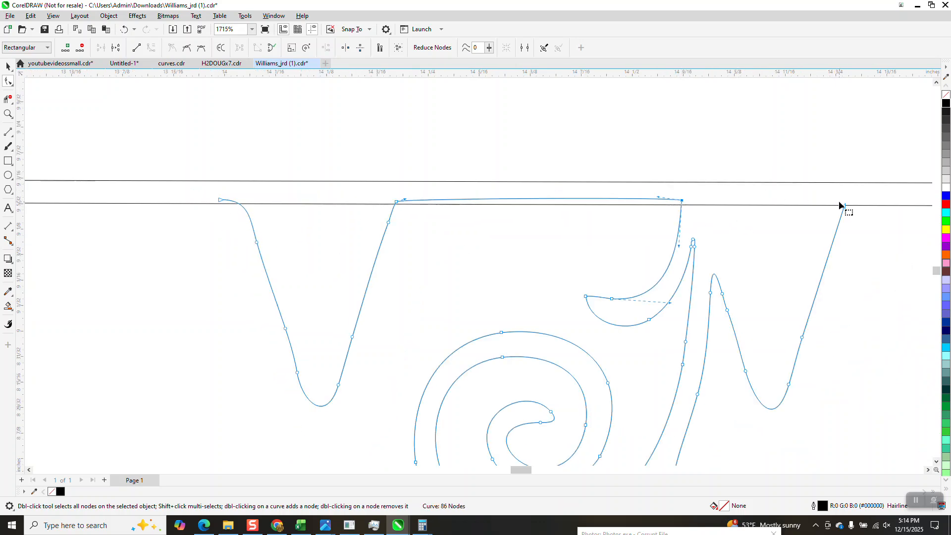
left_click_drag(843, 205, 844, 200)
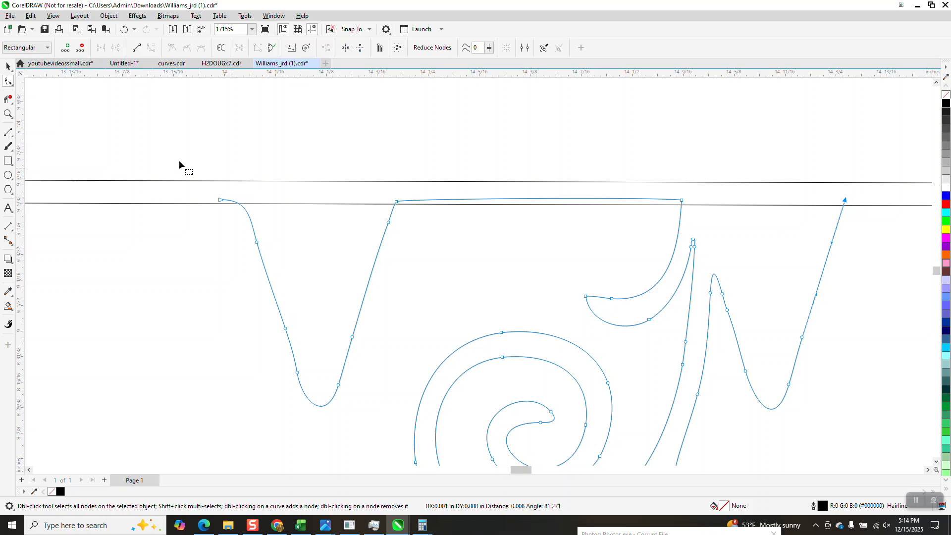
Trim away the bar's underside across both spike openings and the ornament segments protruding into the bar
left_click(7, 99)
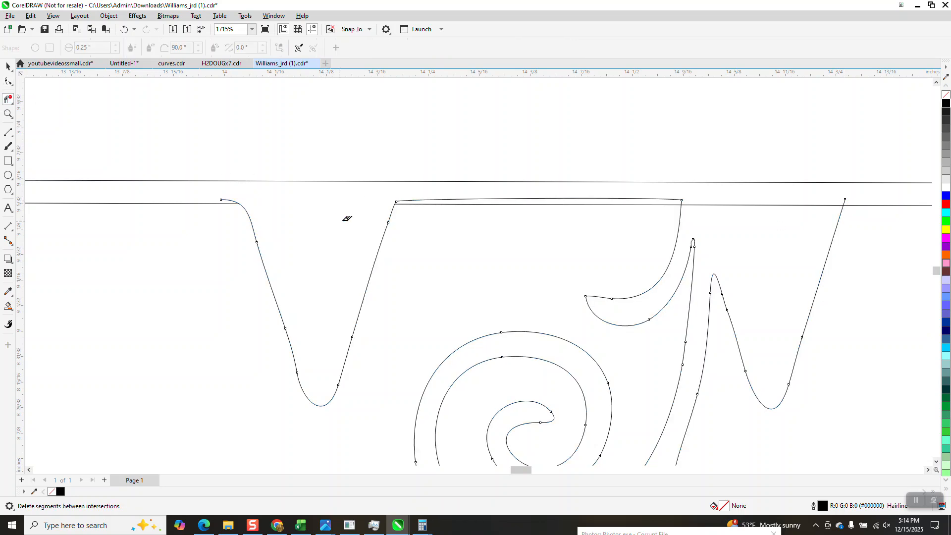
left_click(695, 203)
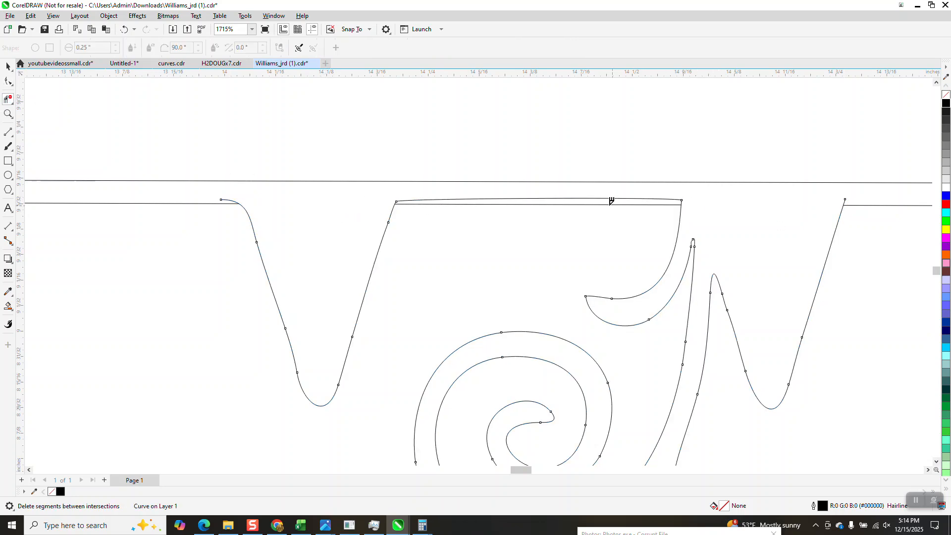
left_click(595, 198)
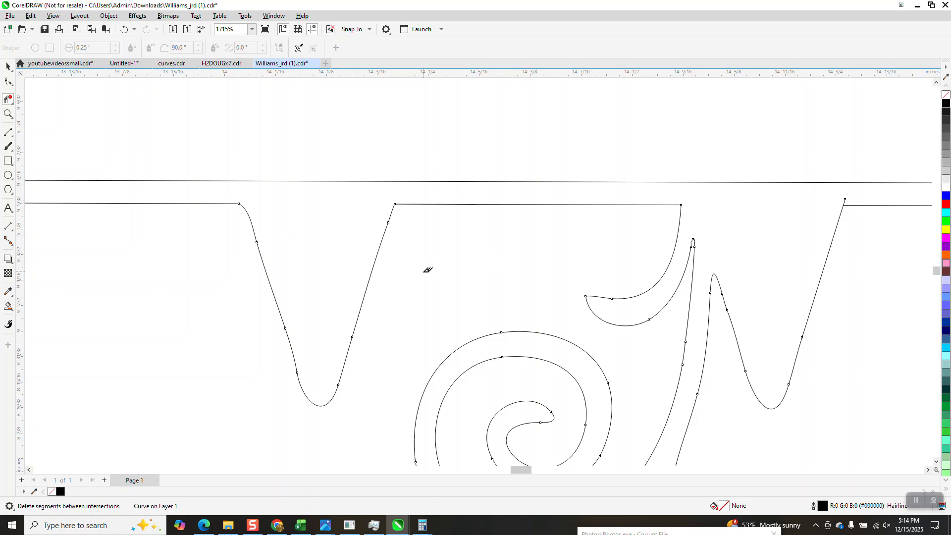
scroll(398, 274, "down", 2)
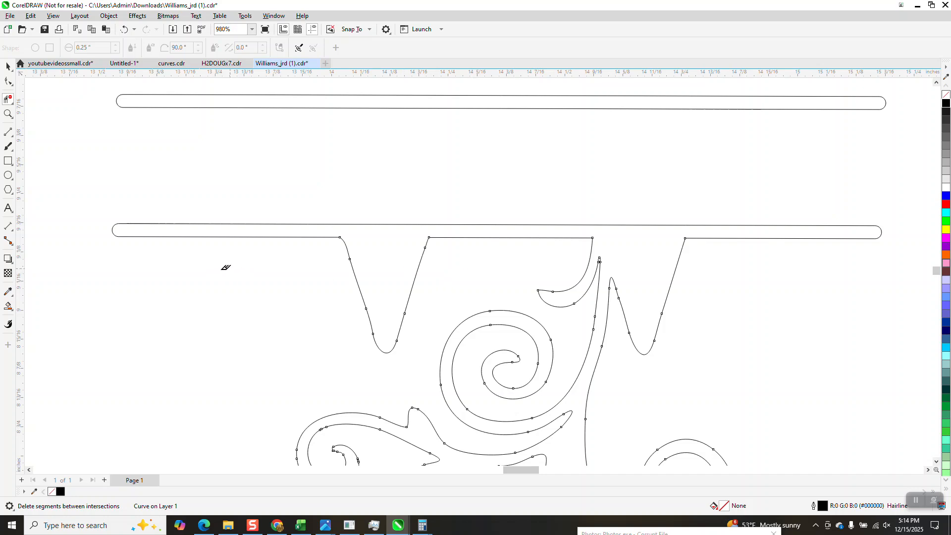
scroll(241, 267, "down", 1)
left_click(9, 113)
scroll(308, 242, "down", 2)
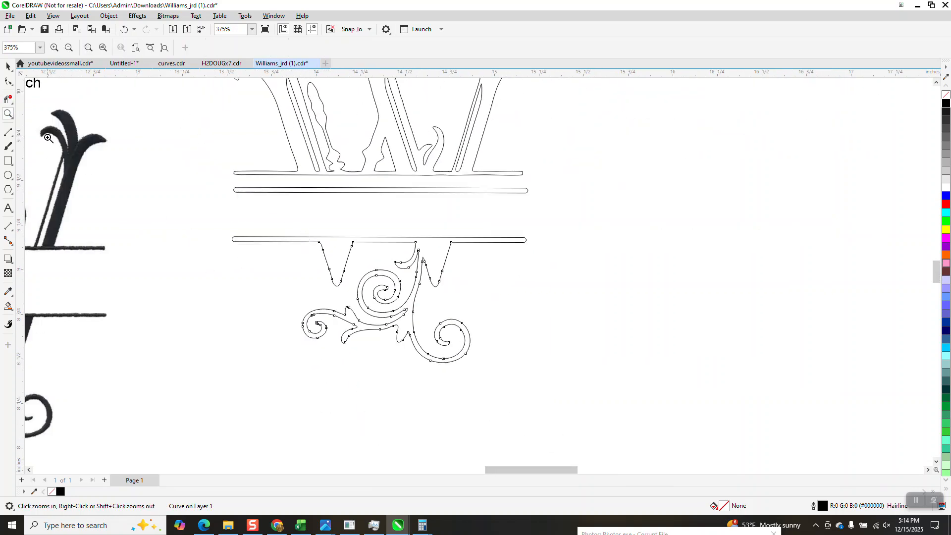
left_click(9, 81)
left_click(283, 123)
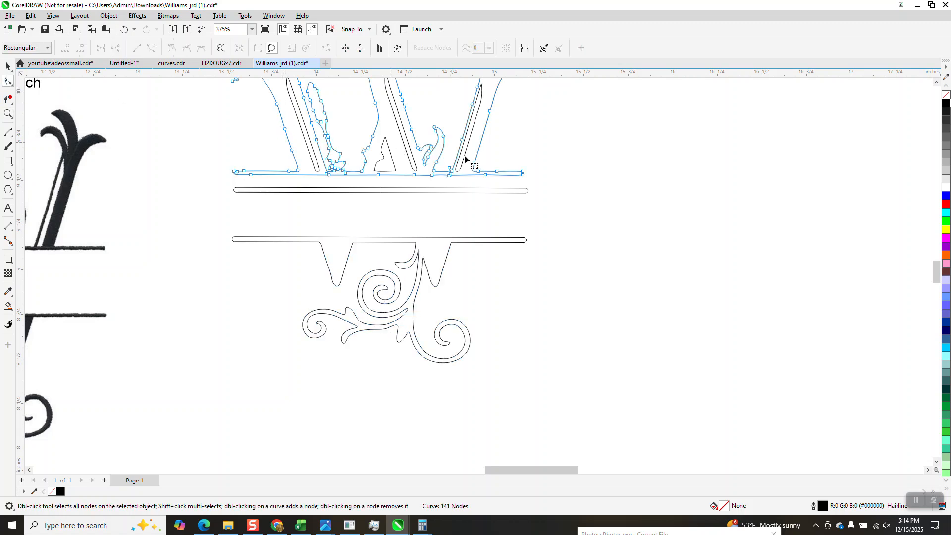
Draw a straight 2-point line along the bar's underside to close the opening above the left spike
left_click(8, 114)
left_click_drag(244, 219, 546, 324)
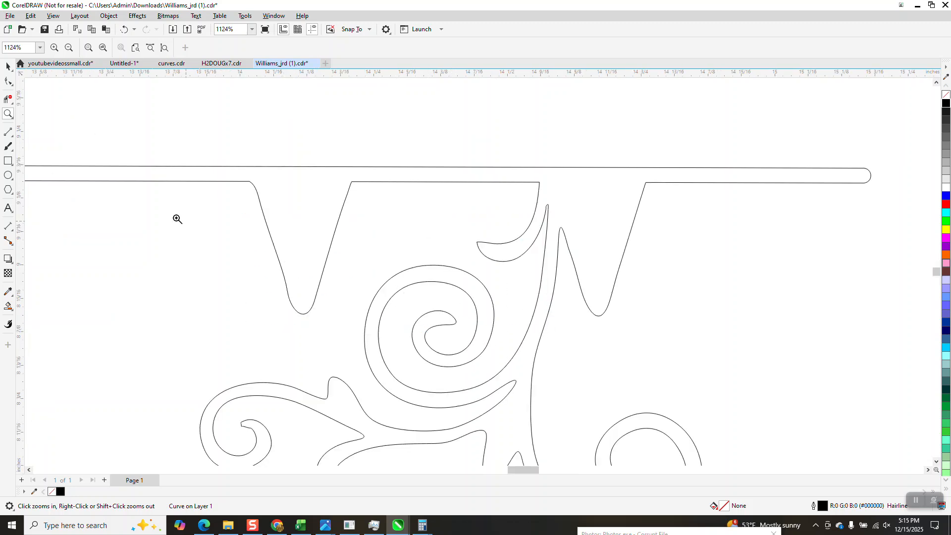
left_click(11, 135)
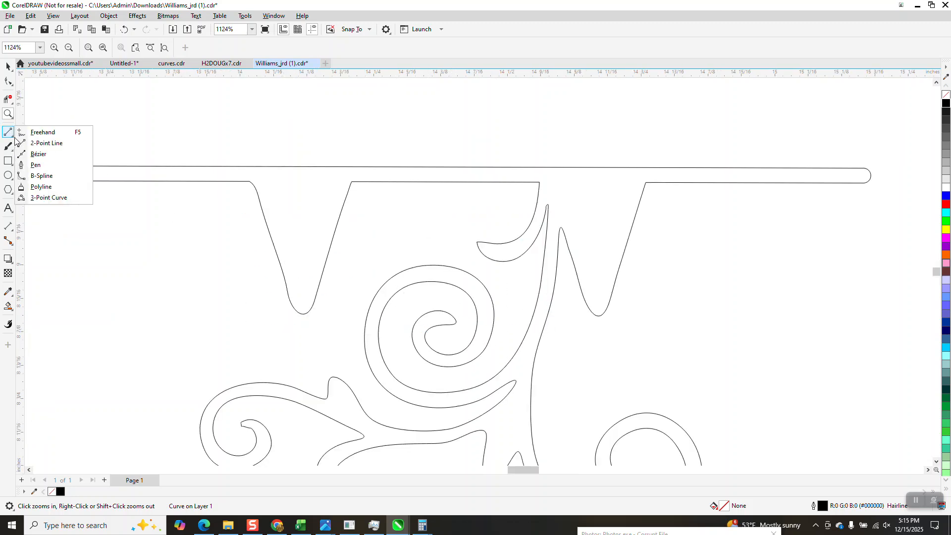
left_click(46, 143)
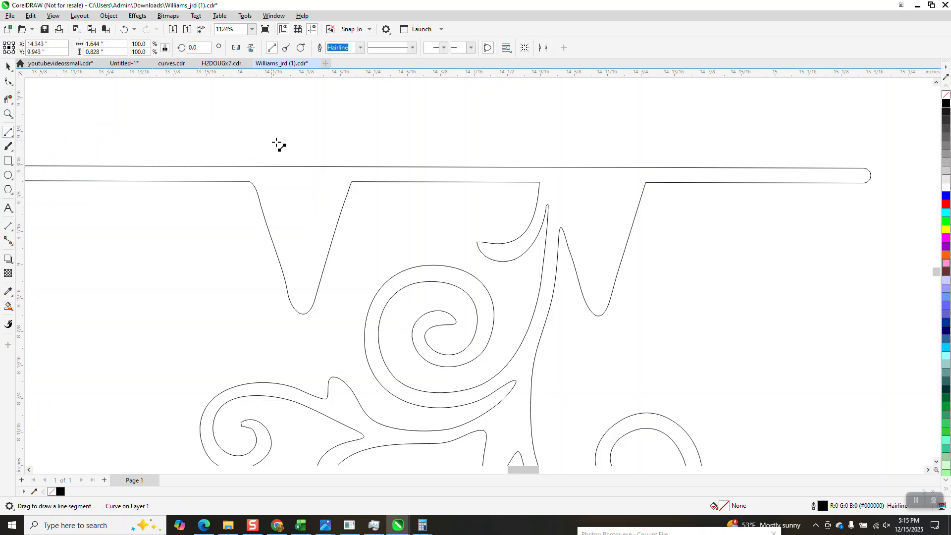
left_click_drag(308, 182, 250, 181)
left_click(7, 67)
left_click(287, 98)
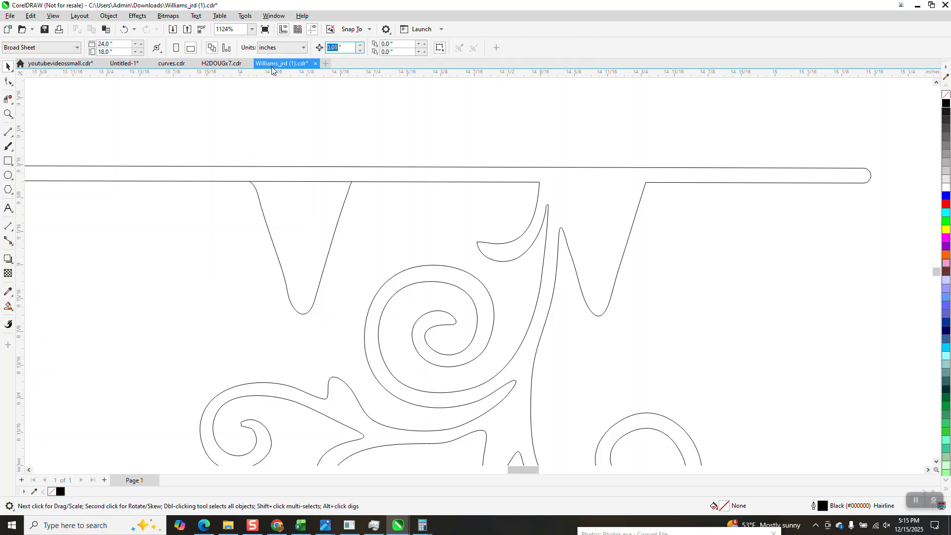
Set the nudge distance to 2 in, create a Smart Fill shape from the left spike and nudge it right
type("2")
left_click(8, 306)
left_click(300, 233)
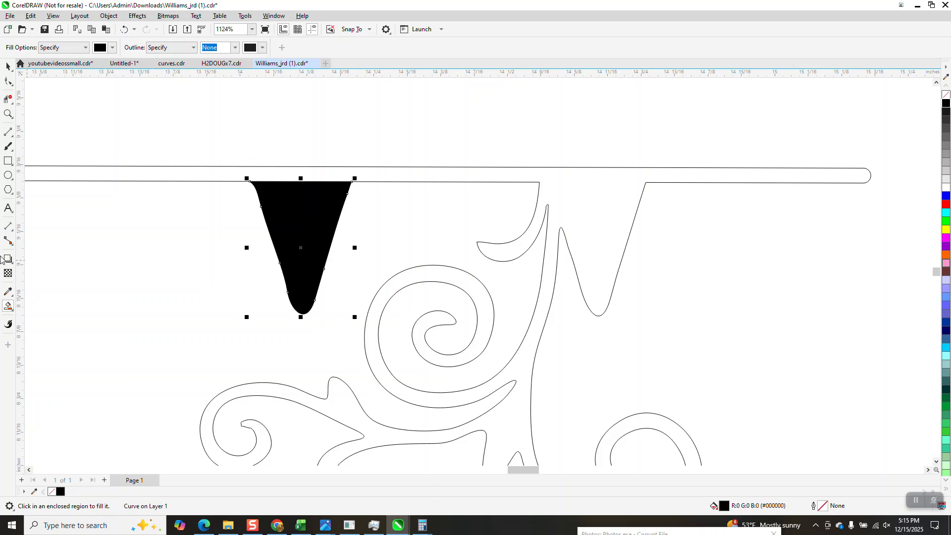
key("Right")
Remove the spike copy's fill and give it a black outline
scroll(76, 255, "down", 1)
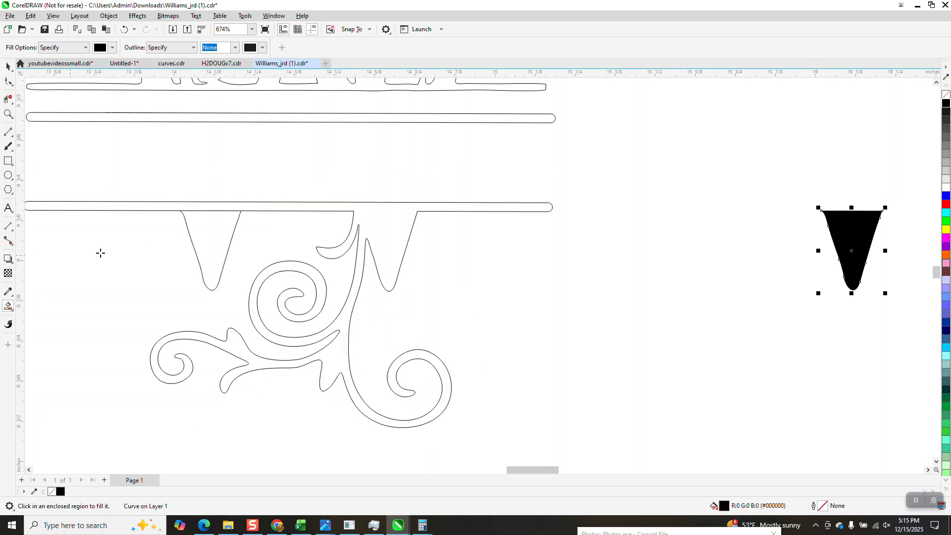
left_click(946, 95)
right_click(946, 103)
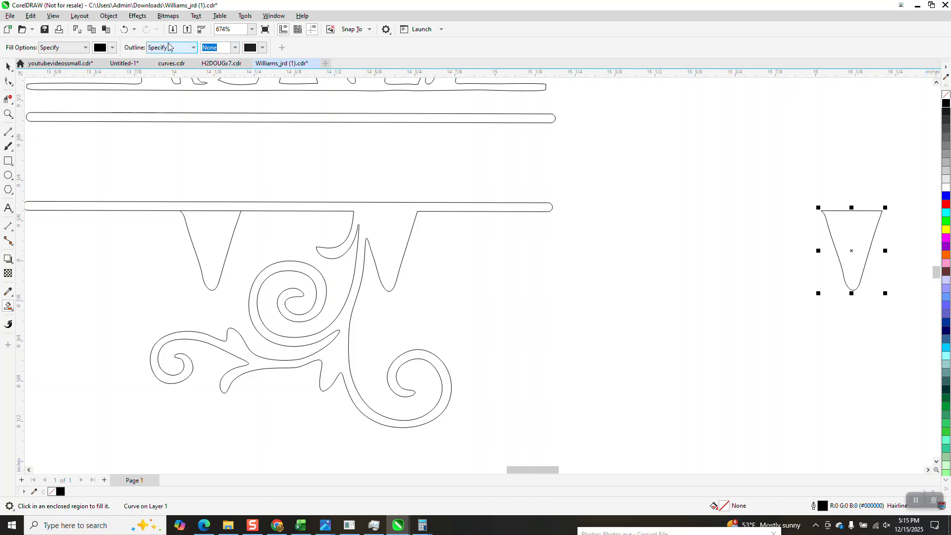
Apply a one-step inside contour with a 0.04 in offset to the spike copy, break it apart and undo the stray fill
left_click(140, 19)
left_click(166, 242)
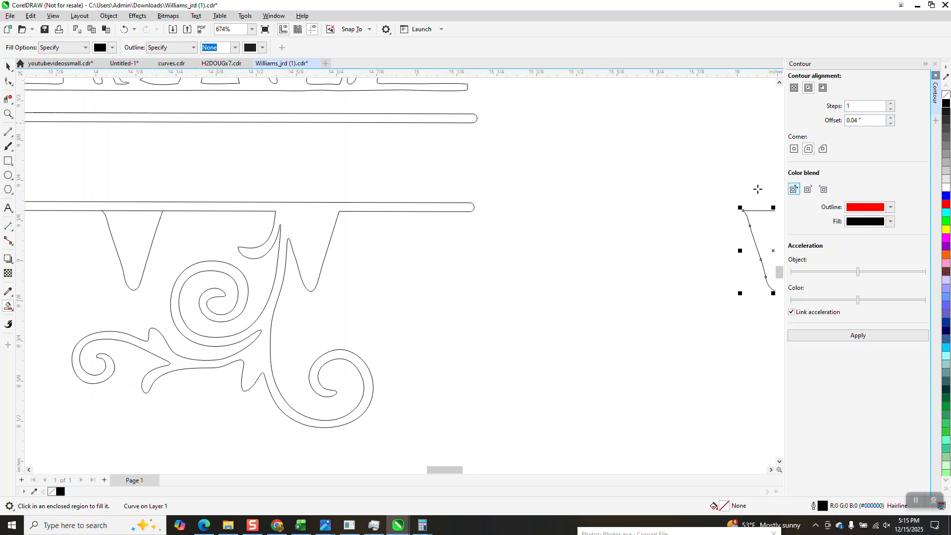
left_click(868, 337)
scroll(586, 293, "down", 2)
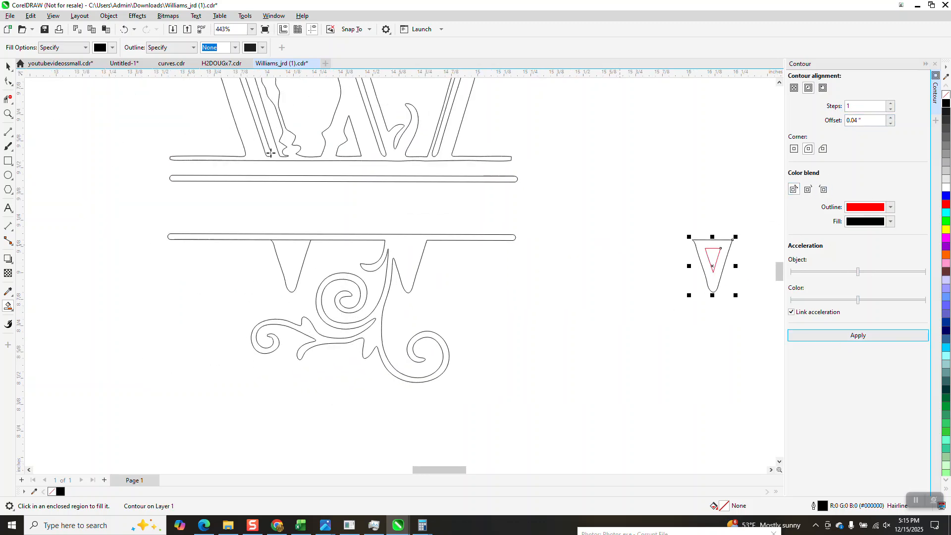
left_click(108, 16)
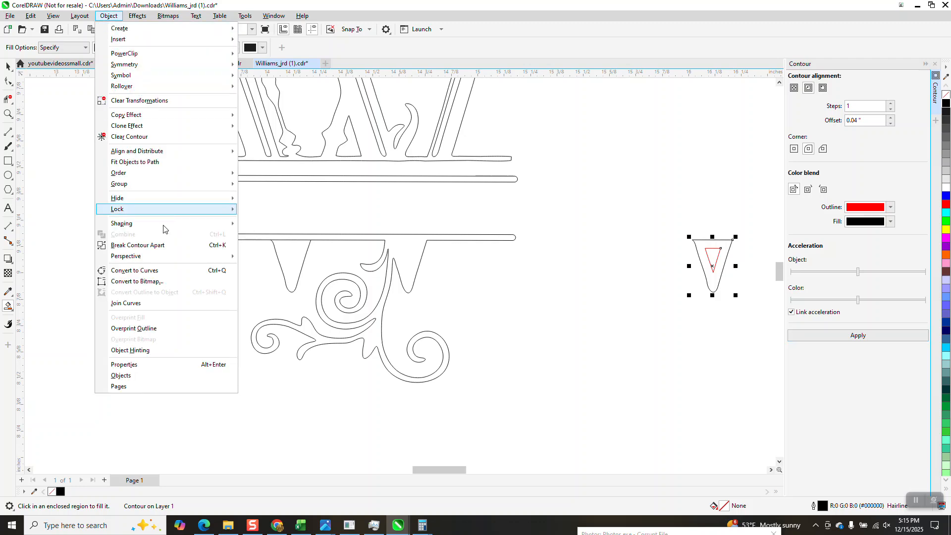
left_click(141, 244)
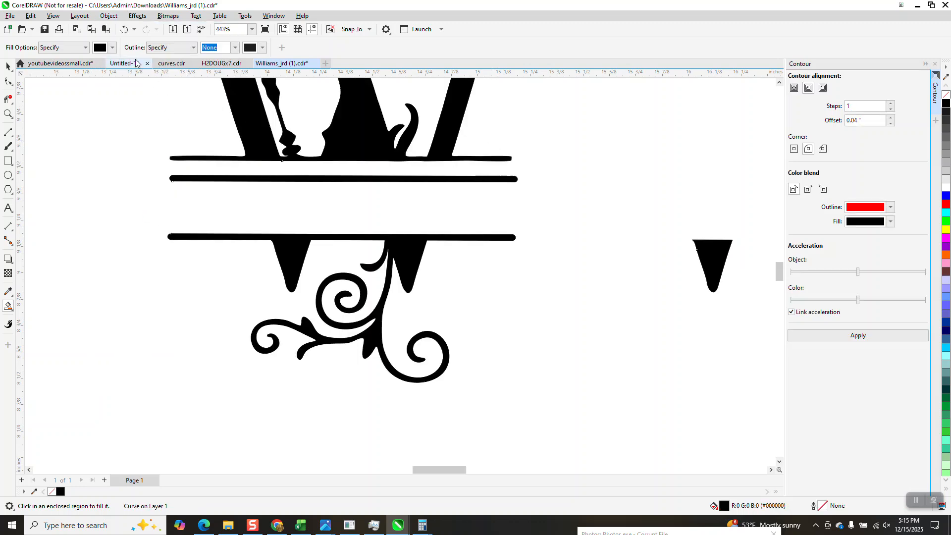
left_click(124, 29)
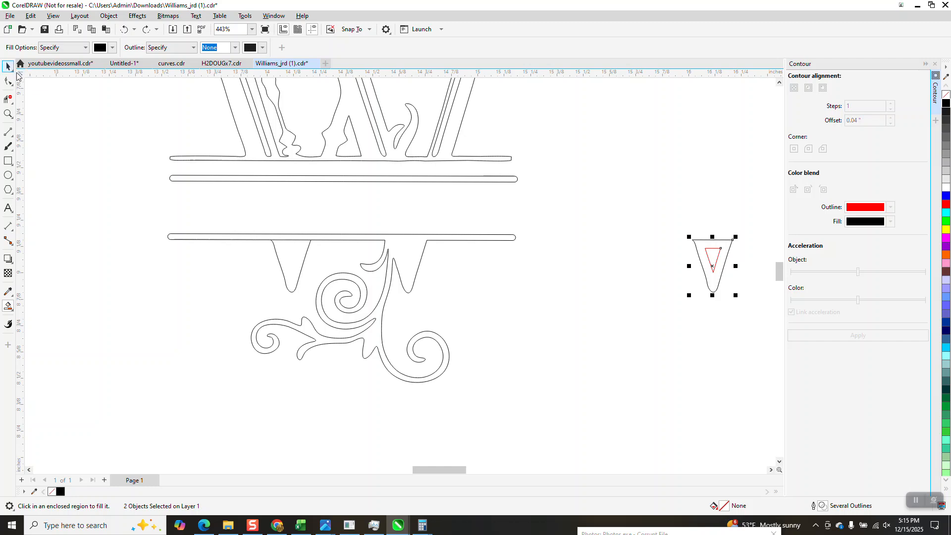
Nudge only the red inner triangle 2 in left, back inside the original left spike
left_click(9, 67)
left_click(712, 250)
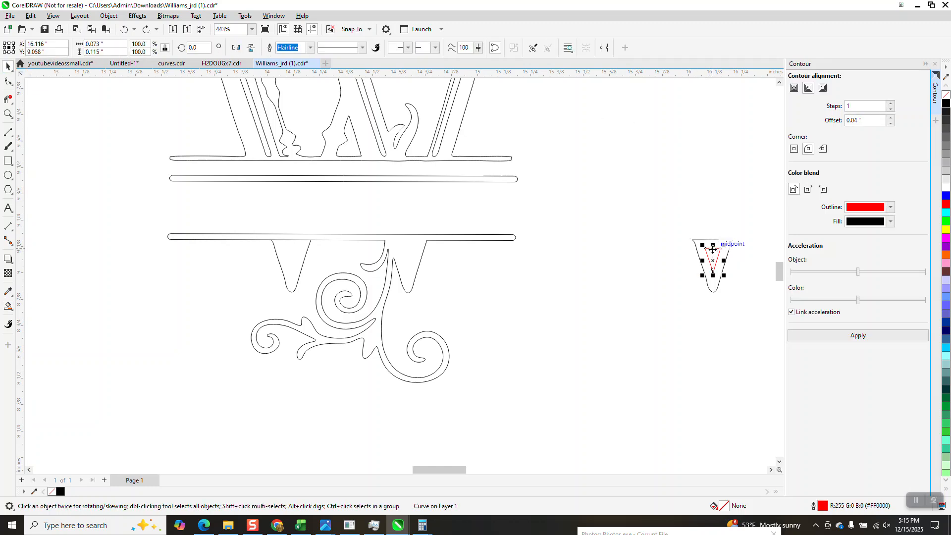
key("Left")
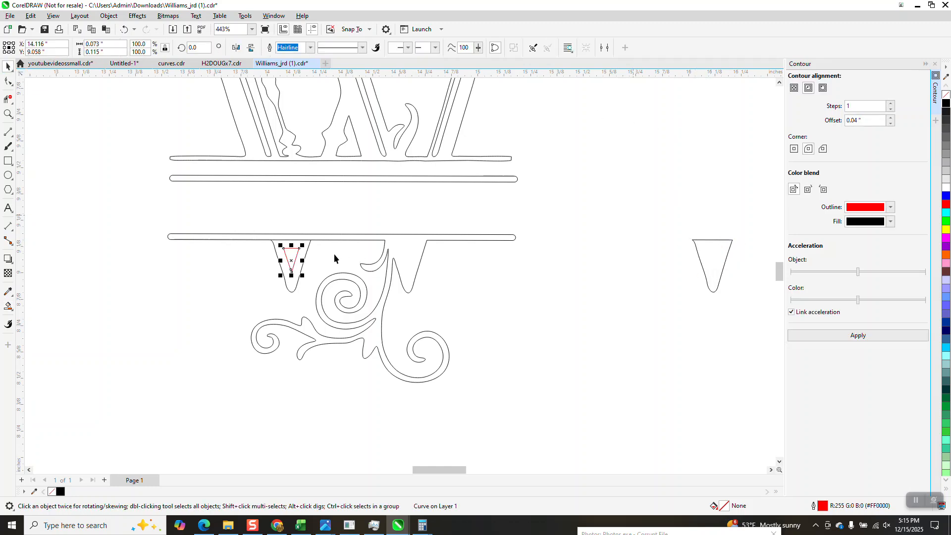
Move the red triangle up within the left spike so its flat edge overlaps the bar's underside
left_click(8, 114)
left_click_drag(253, 209, 420, 304)
left_click(8, 66)
left_click_drag(227, 267, 250, 246)
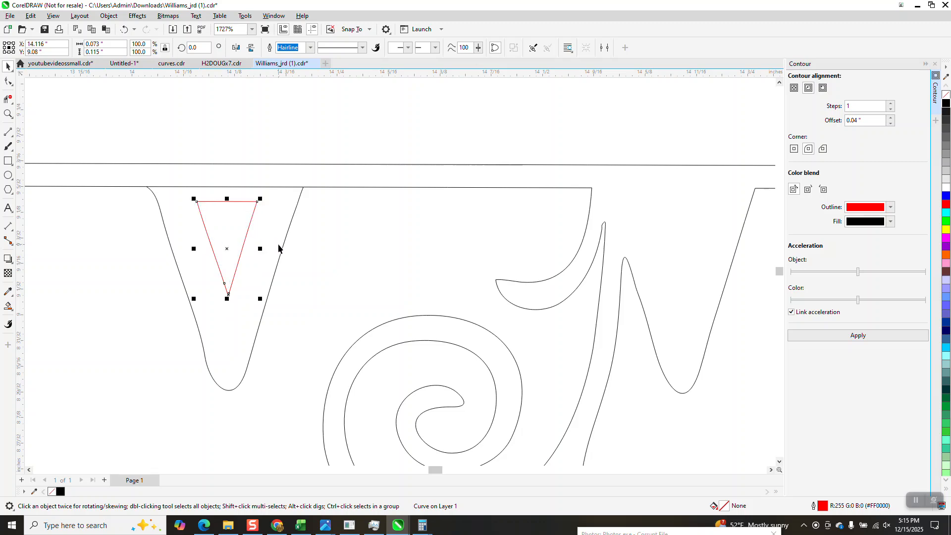
left_click_drag(227, 200, 229, 183)
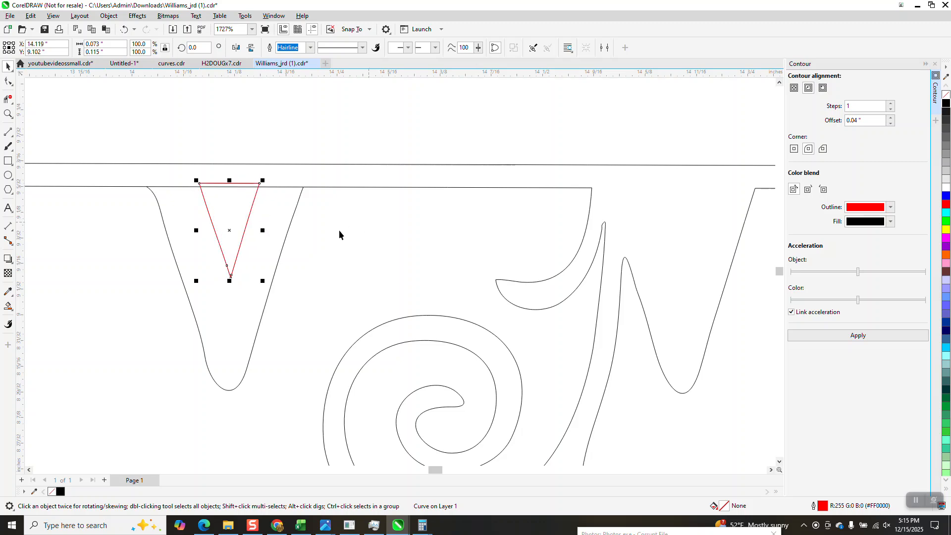
Copy the red triangle into the right spike, and delete the left triangle's overhanging top and the bar segments on either side of it
left_click_drag(229, 230, 685, 268)
scroll(633, 296, "down", 1)
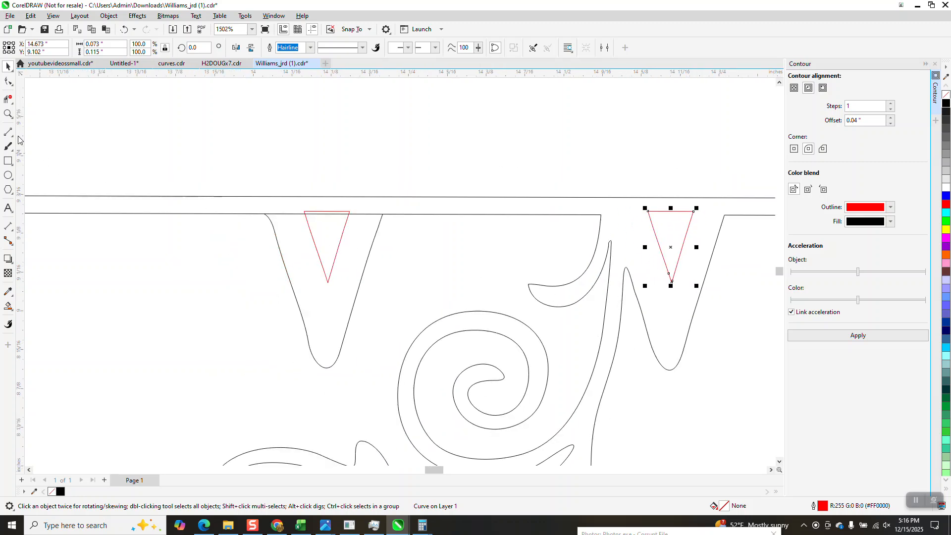
left_click(9, 99)
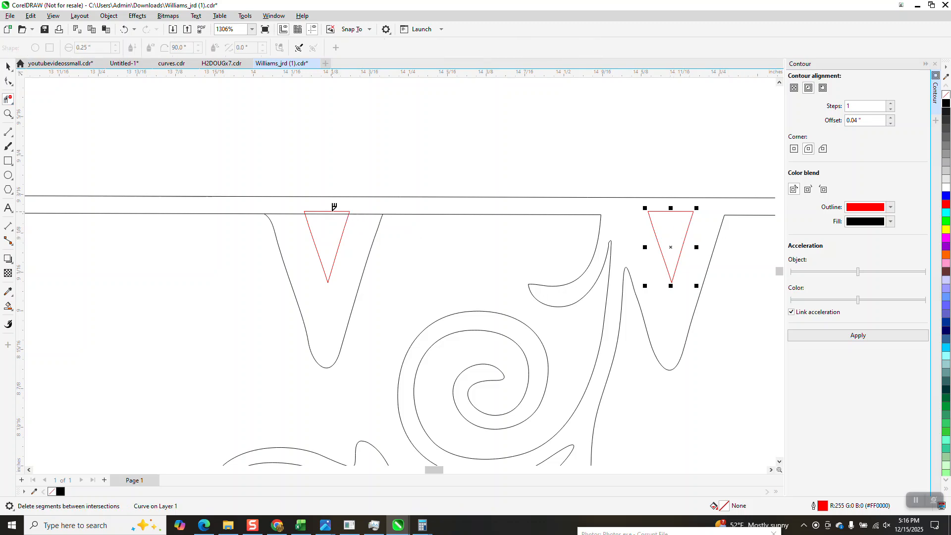
left_click(332, 210)
left_click(290, 212)
left_click(369, 214)
scroll(329, 302, "down", 1)
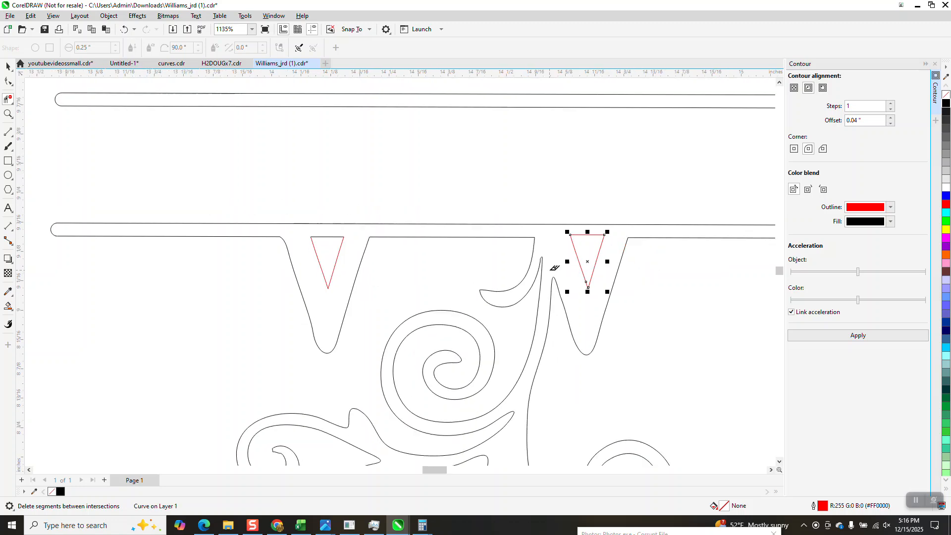
Draw a straight line about 0.2 in long across the right spike's open top, from the curl's upper end to the spike's outer corner
left_click(8, 114)
left_click_drag(485, 206, 730, 282)
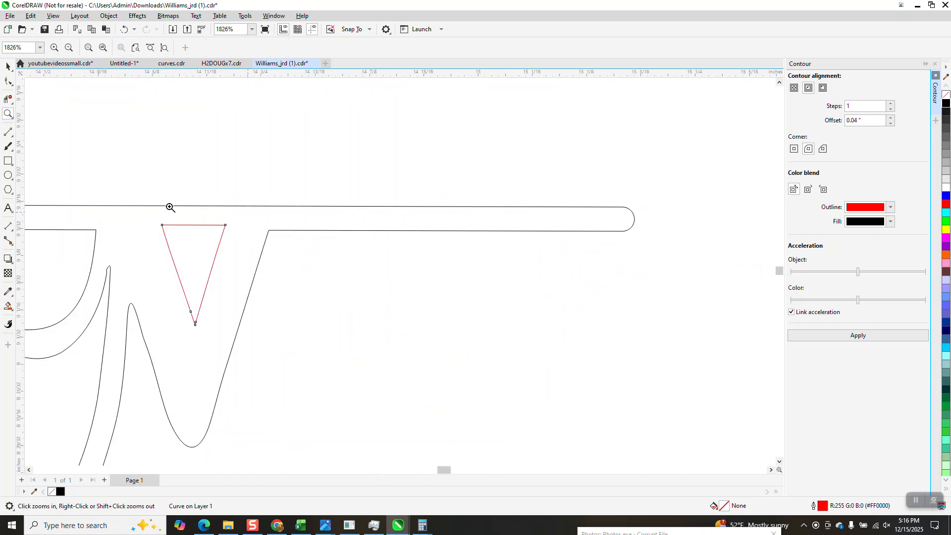
left_click(9, 134)
left_click(25, 146)
left_click_drag(96, 230, 269, 231)
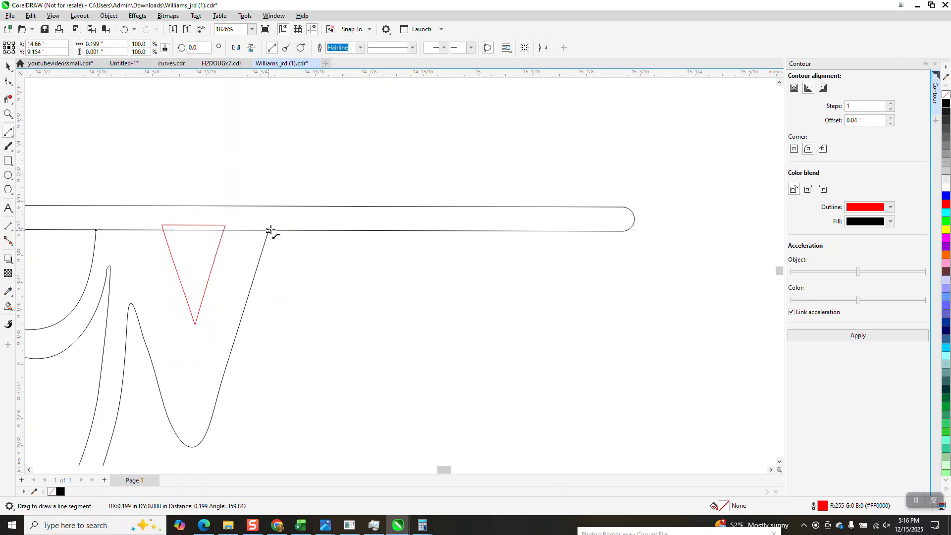
Delete the right triangle's overhanging top and the closing line's segments on either side, leaving the spike open to the bar
left_click(8, 97)
left_click(192, 225)
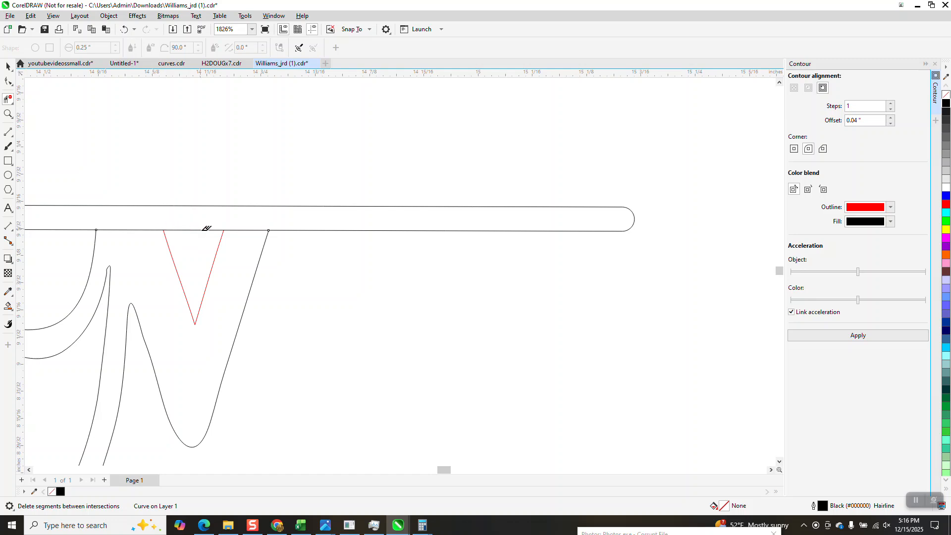
left_click(247, 230)
left_click(149, 237)
scroll(367, 197, "down", 5)
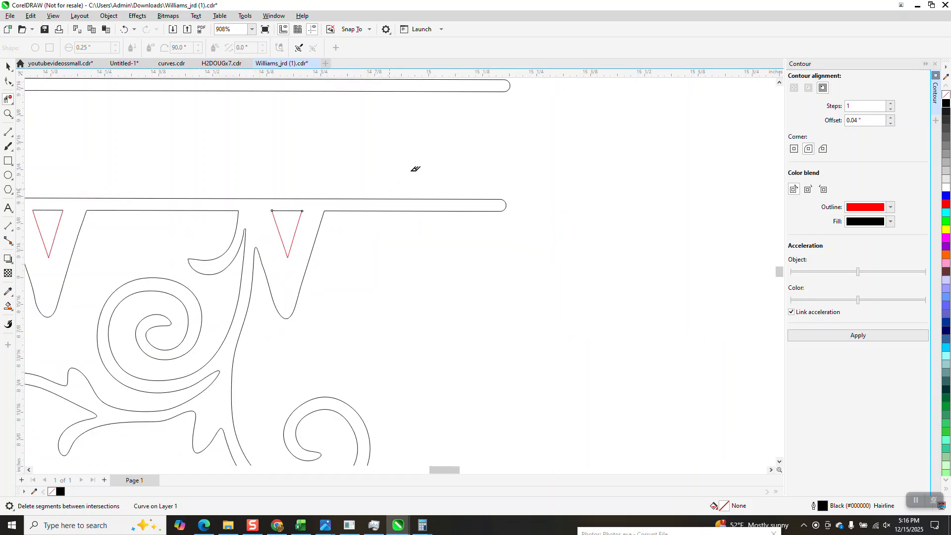
Smart Fill the enclosed lower half of the monogram with black, keeping the triangular slits empty
left_click(8, 307)
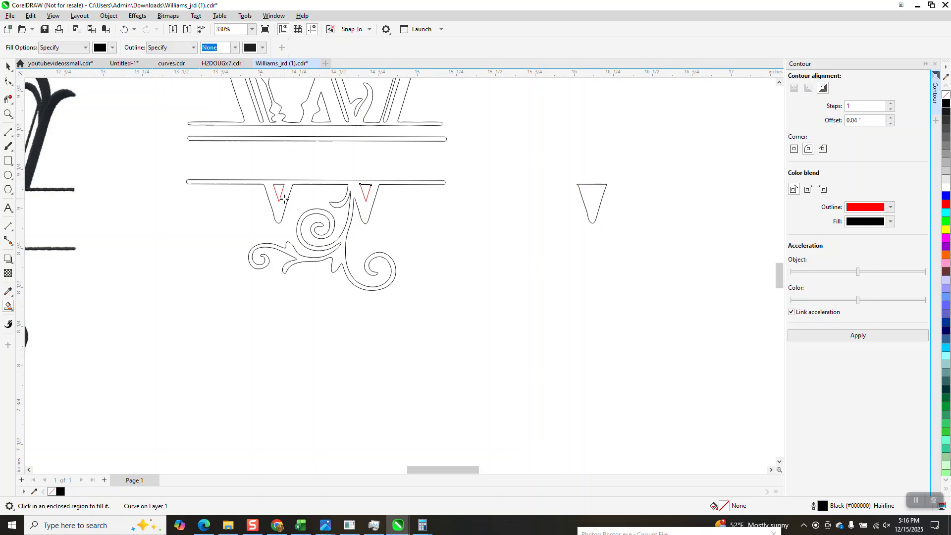
left_click(283, 198)
left_click(8, 65)
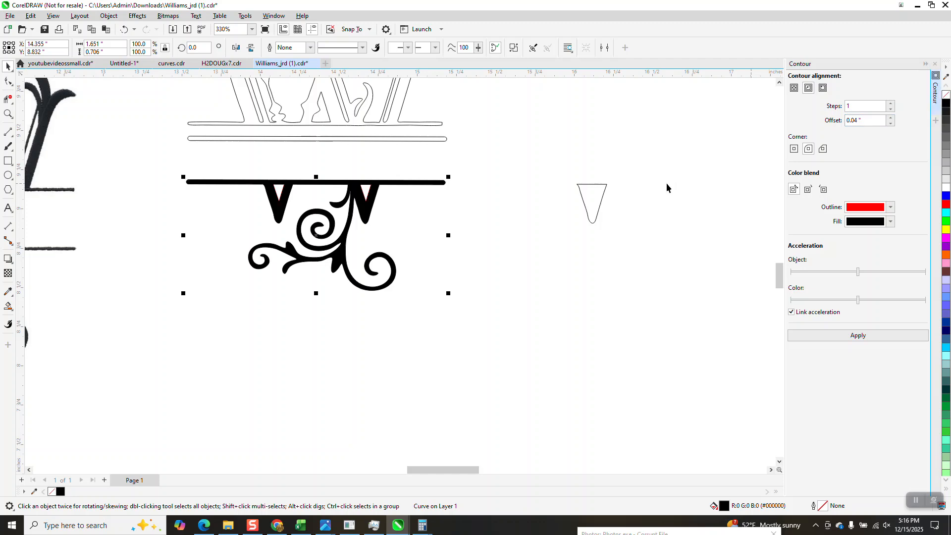
Delete the leftover outlined spike copy beside the lower half of the monogram
left_click(8, 113)
left_click_drag(183, 157, 415, 250)
scroll(374, 200, "down", 2)
scroll(144, 156, "down", 2)
left_click(8, 66)
left_click_drag(429, 157, 519, 231)
key("Delete")
Nudge the black lower half 2 in right and delete the original outlines it was made from
left_click(367, 187)
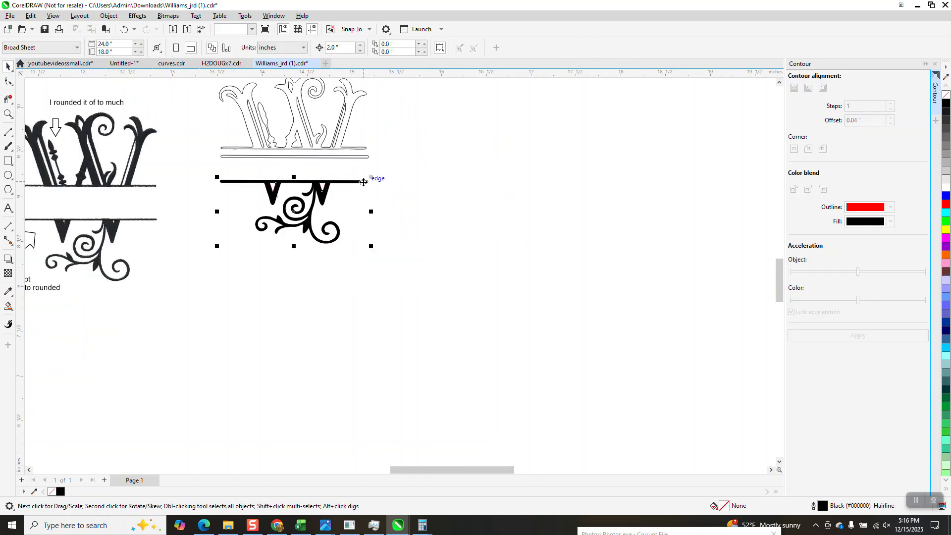
key("Right")
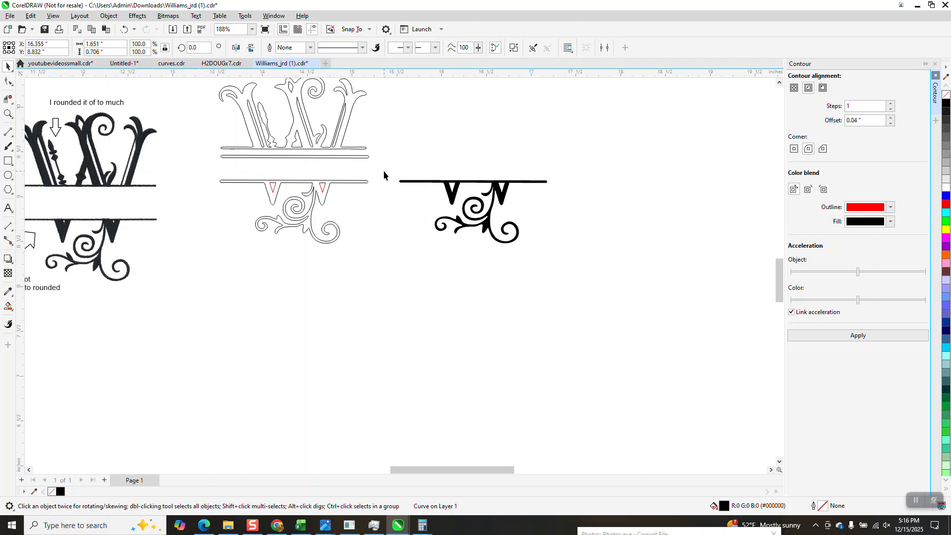
left_click_drag(196, 267, 194, 258)
key("Delete")
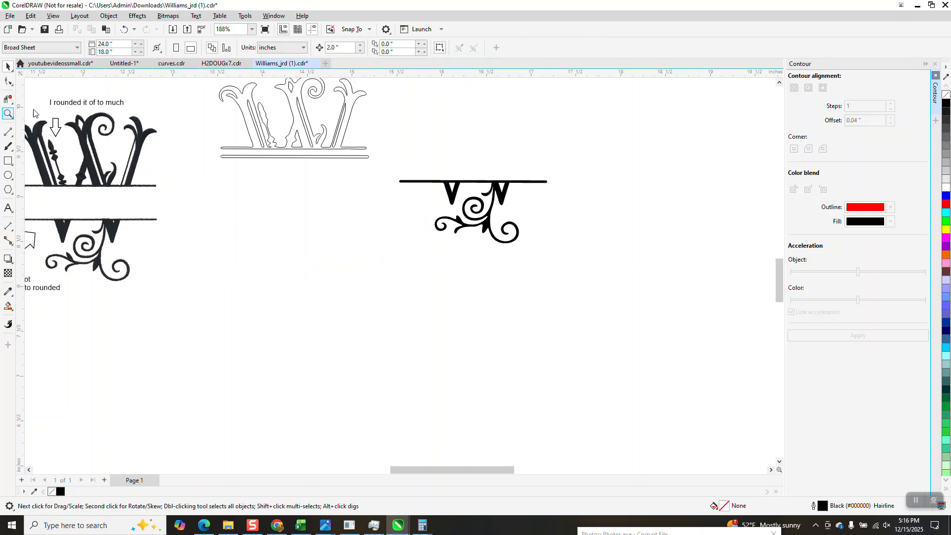
Break the upper W's outline apart at the nodes where its outer left and outer right legs meet the wavy bar
left_click(8, 113)
left_click_drag(208, 132, 434, 183)
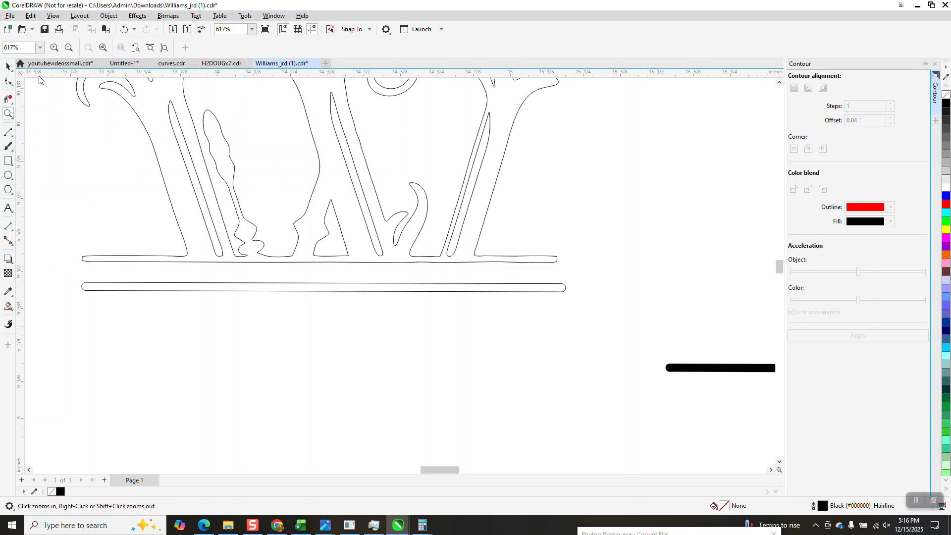
left_click(14, 82)
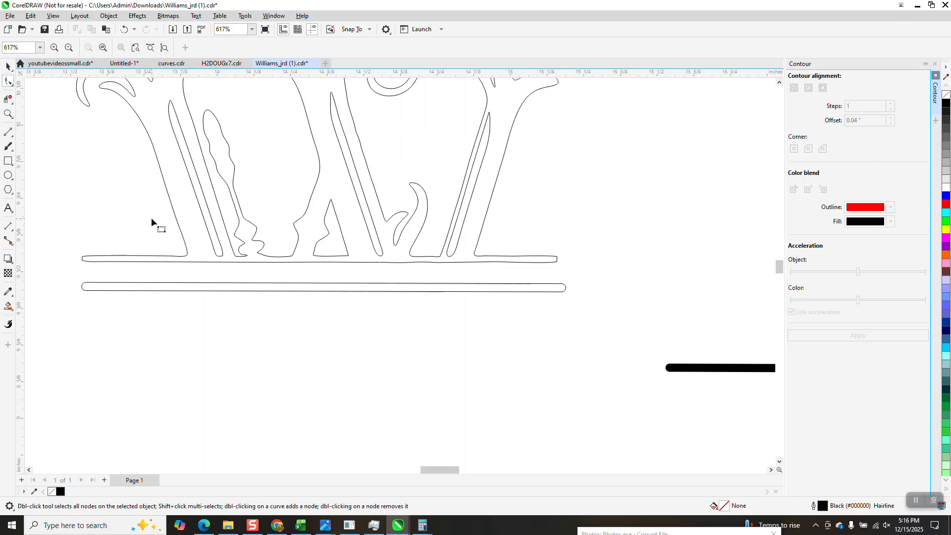
left_click(187, 254)
right_click(188, 256)
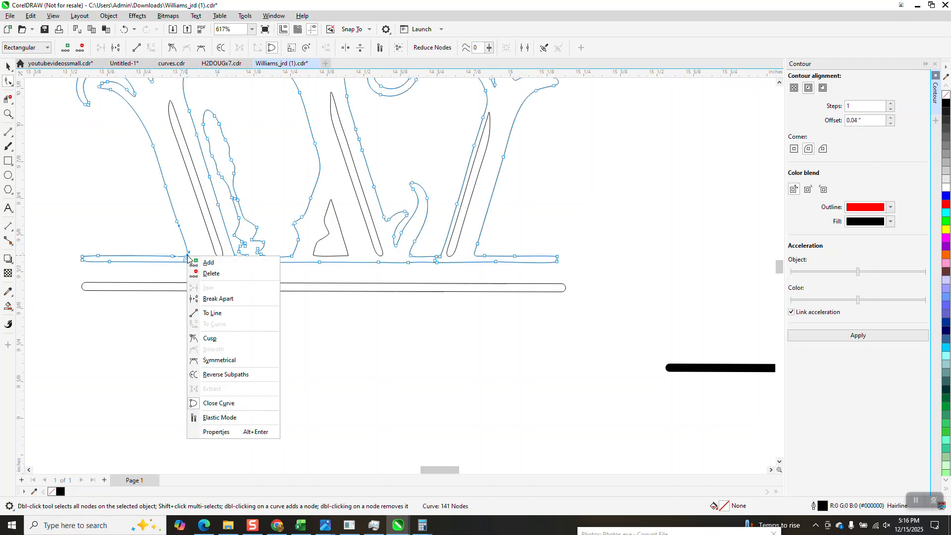
left_click(222, 299)
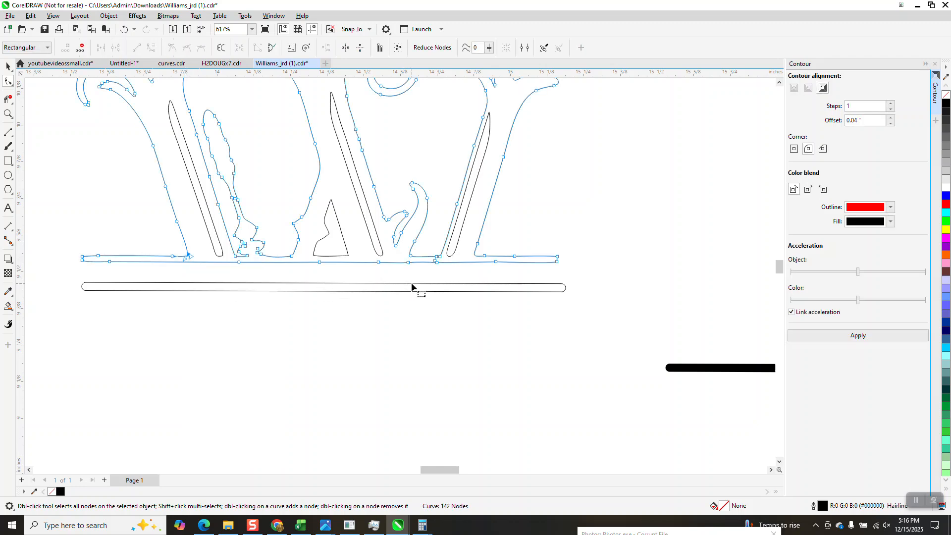
right_click(483, 256)
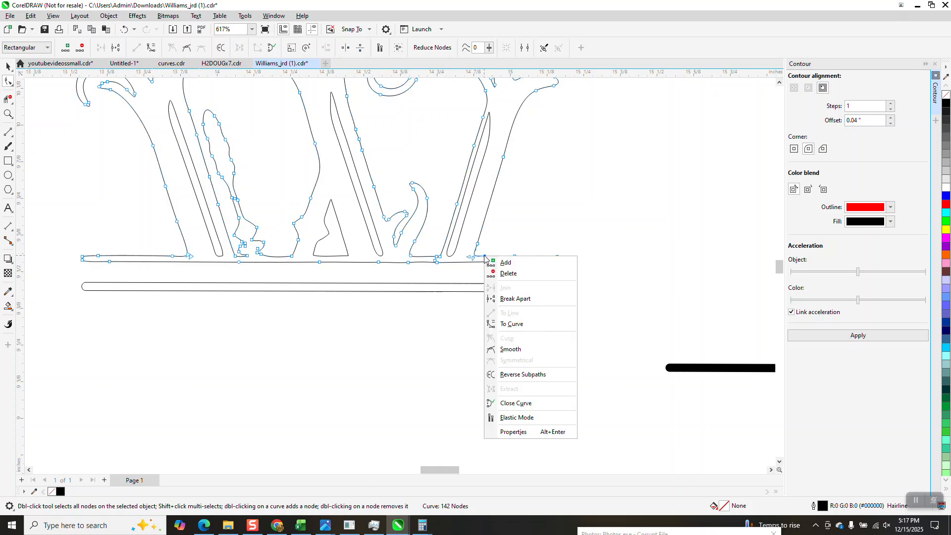
left_click(517, 298)
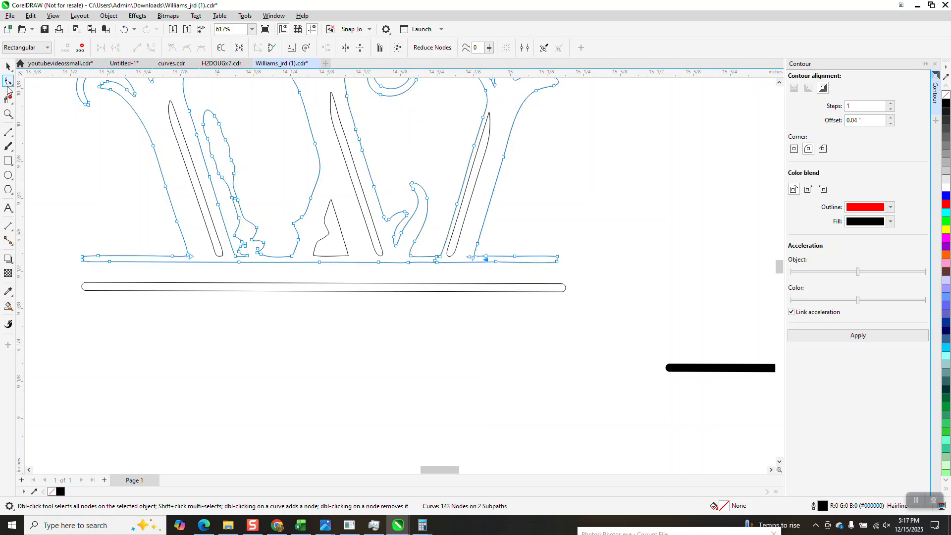
Delete the old wavy bar's segments and move the straight round-ended bar up against the base of the W
left_click(8, 99)
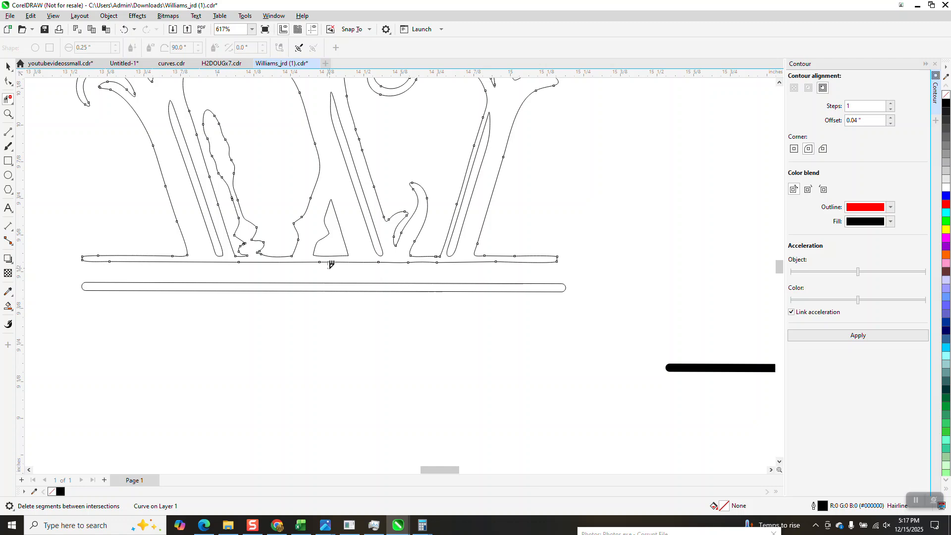
left_click(331, 262)
left_click(8, 67)
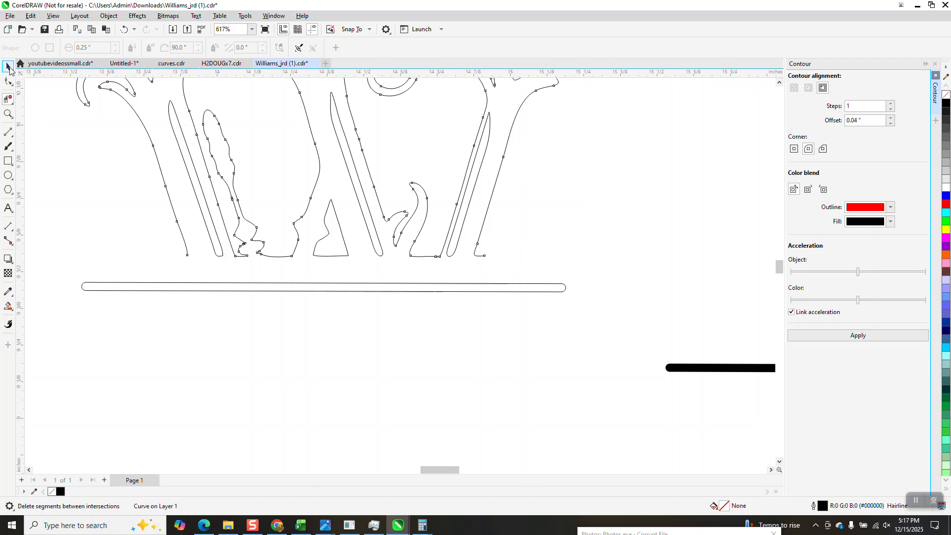
left_click(343, 291)
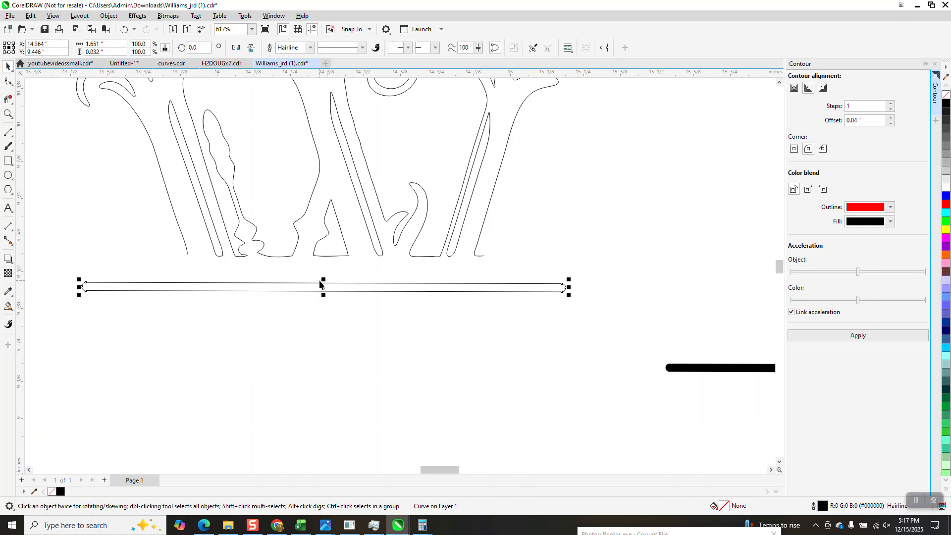
left_click_drag(323, 287, 323, 257)
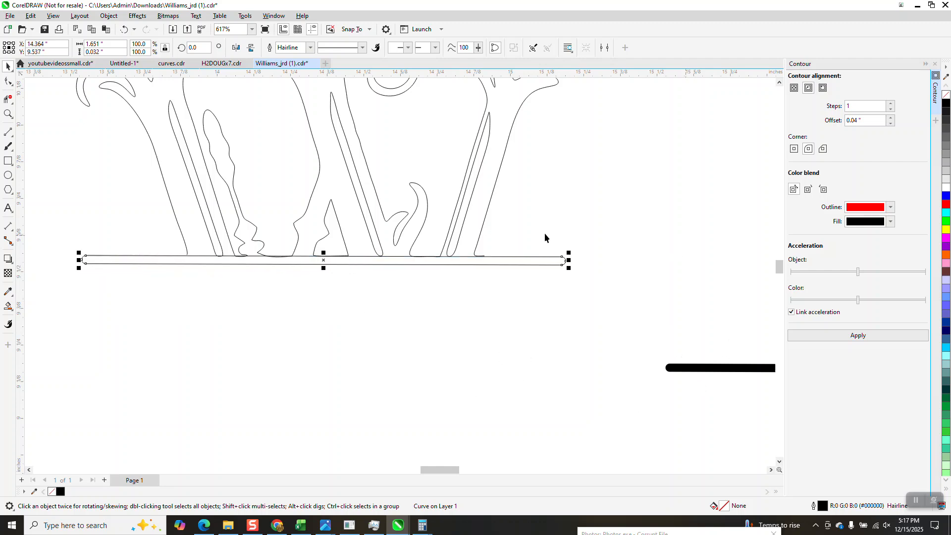
Pull the outer left leg's open end and the broken ornament's lower tip down past the straight bar's upper edge
left_click(2, 115)
left_click_drag(170, 230, 302, 310)
left_click(8, 80)
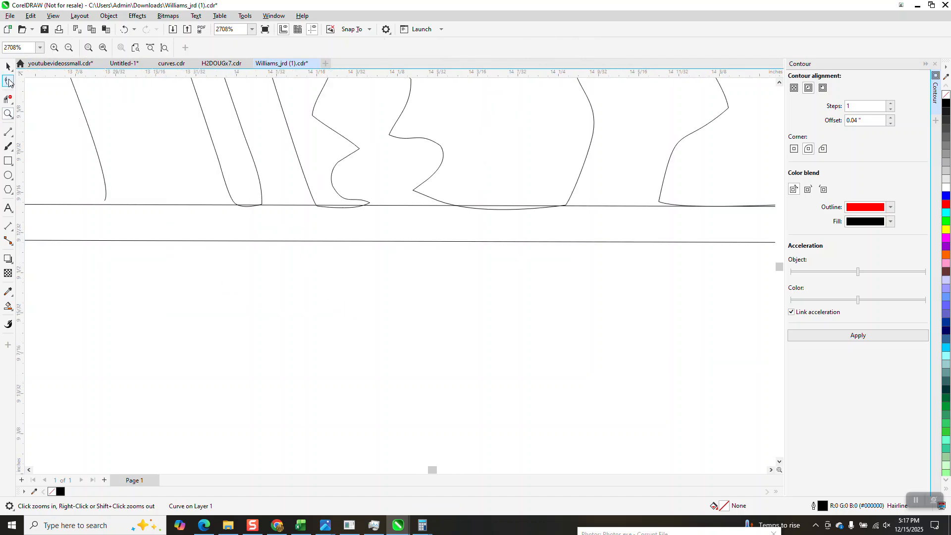
left_click(105, 198)
left_click(103, 204)
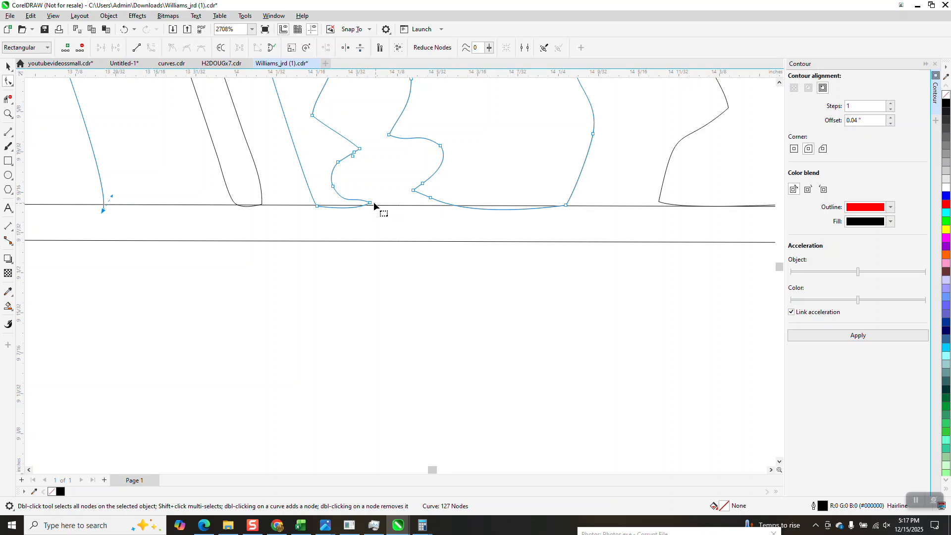
left_click_drag(371, 203, 371, 210)
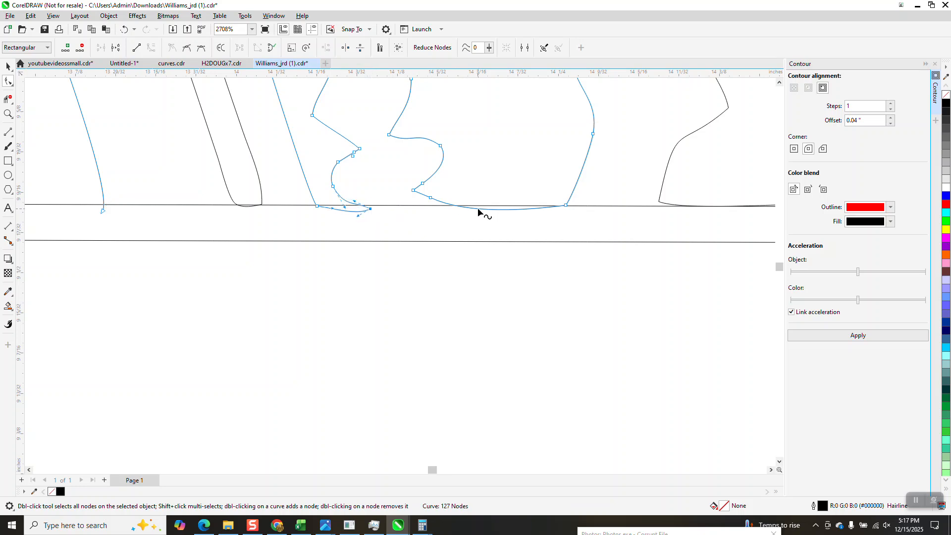
Pull both bottom corner nodes of the jagged triangular cutout down past the bar's upper edge
left_click(658, 202)
left_click(657, 205)
scroll(446, 208, "down", 3)
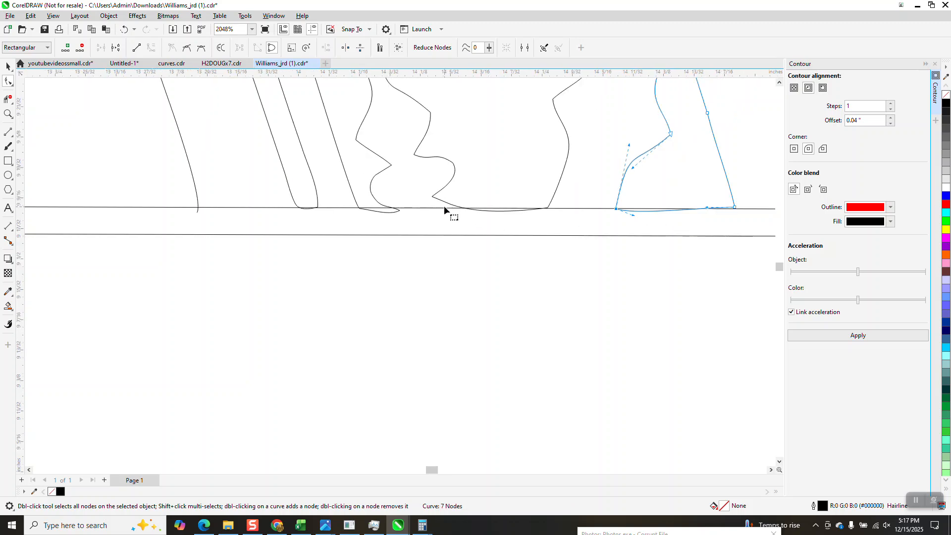
left_click_drag(639, 207, 639, 213)
Move the rounded lower end of the middle leg's narrow slit up and inward, clear of the bar
left_click(8, 113)
scroll(639, 206, "down", 1)
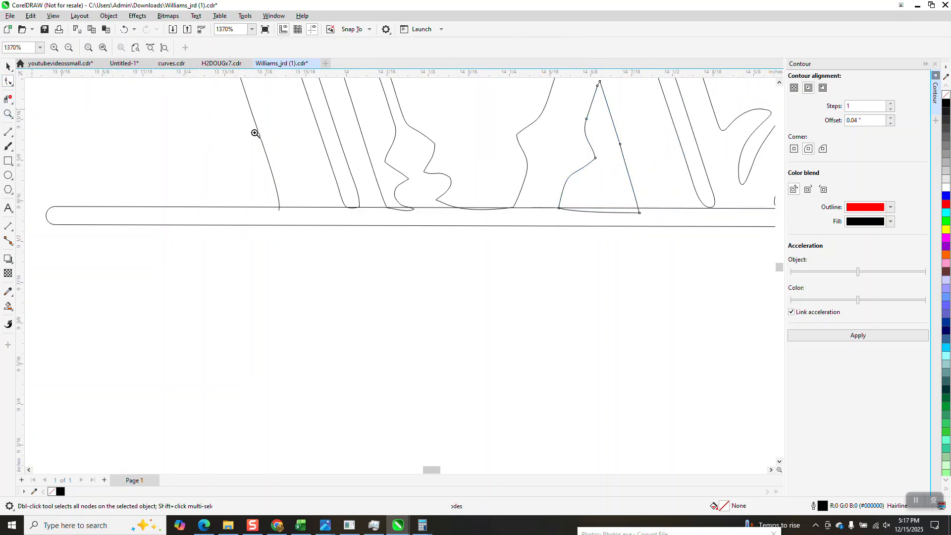
left_click_drag(671, 176, 774, 240)
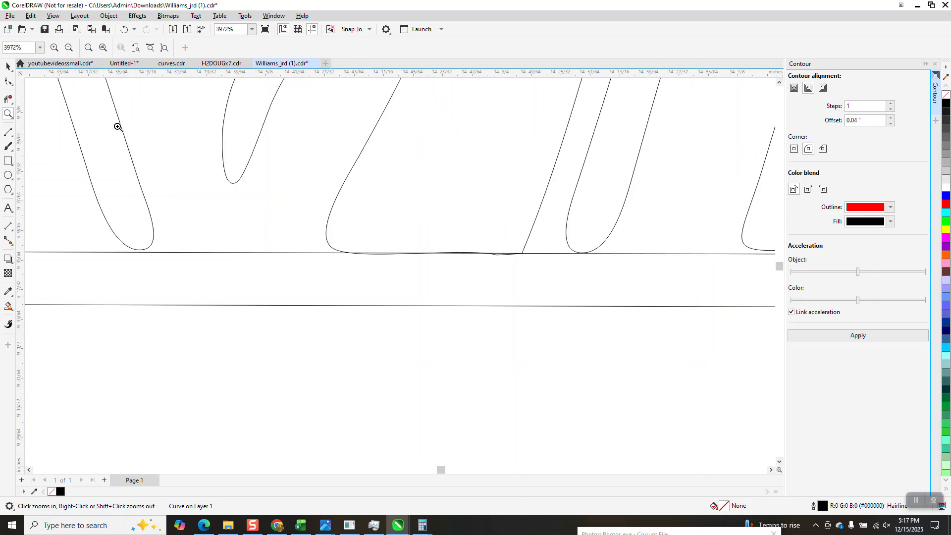
scroll(418, 286, "down", 8)
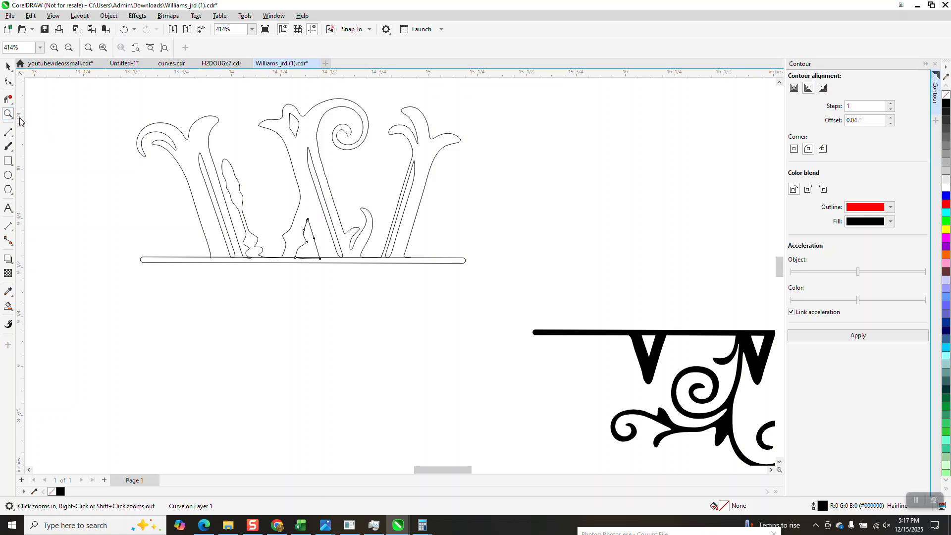
scroll(336, 258, "up", 7)
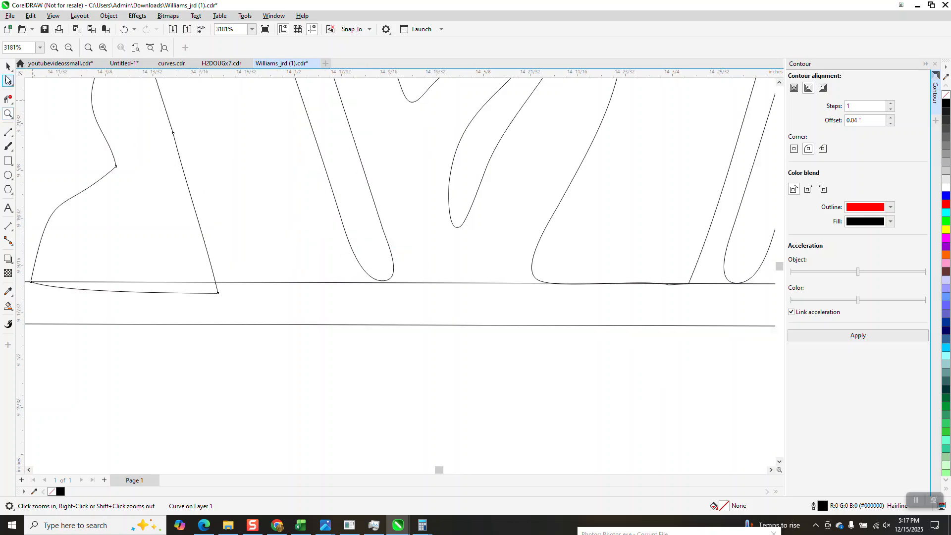
left_click(8, 82)
left_click(391, 275)
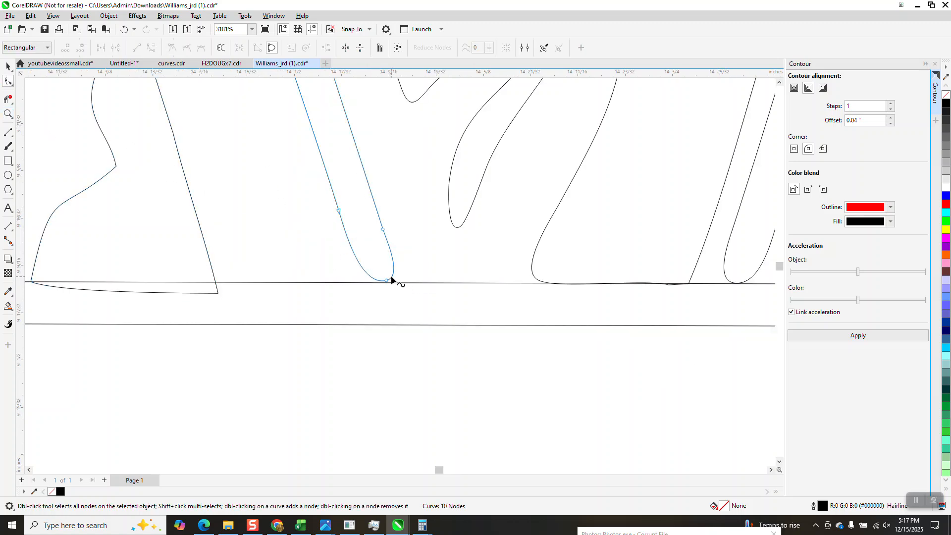
left_click_drag(400, 199, 371, 249)
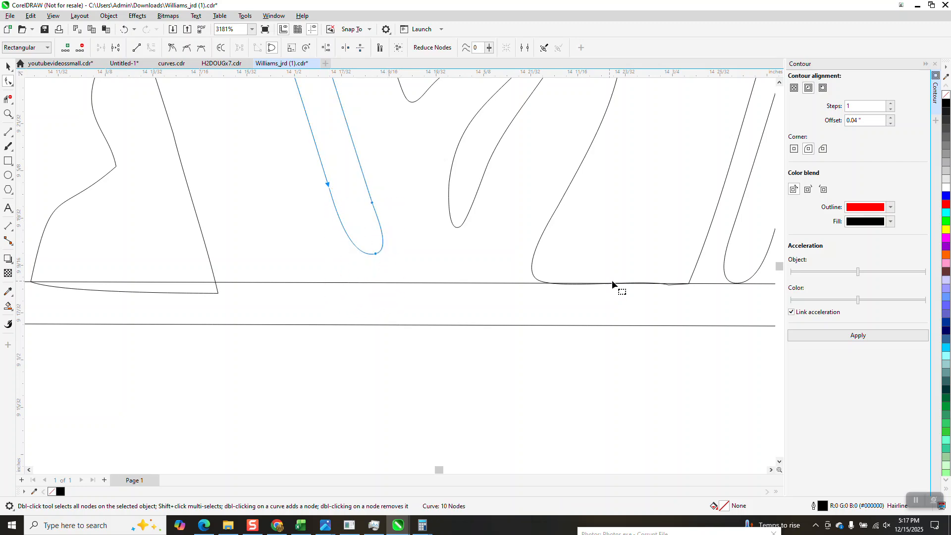
Pull the bottom-edge nodes between the small leaf curl and the right leg down into the straight bar
left_click(690, 283)
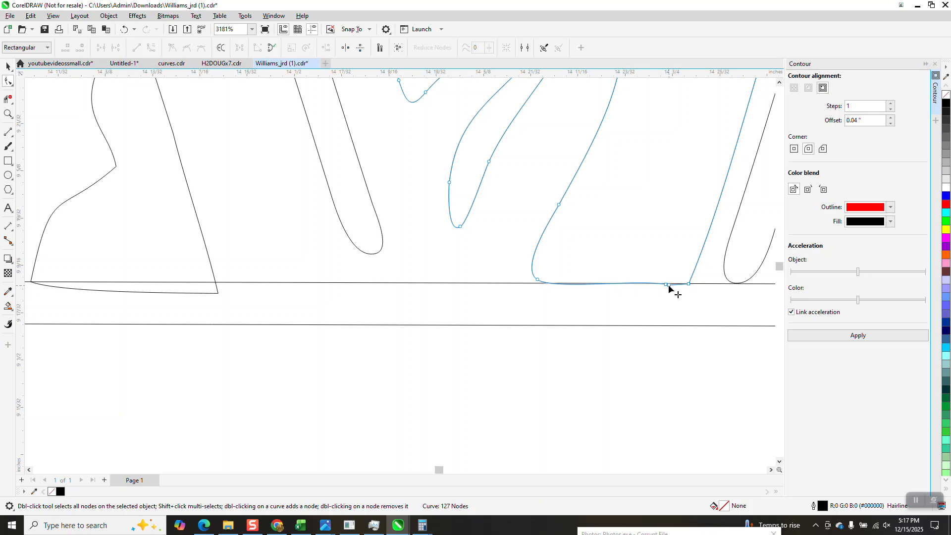
left_click_drag(538, 284, 539, 290)
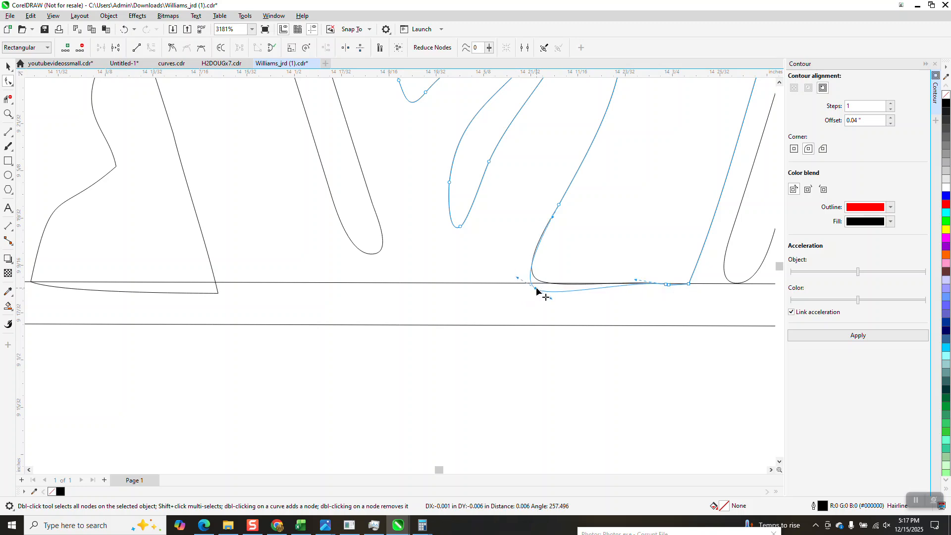
left_click_drag(668, 285, 664, 300)
scroll(640, 299, "down", 1)
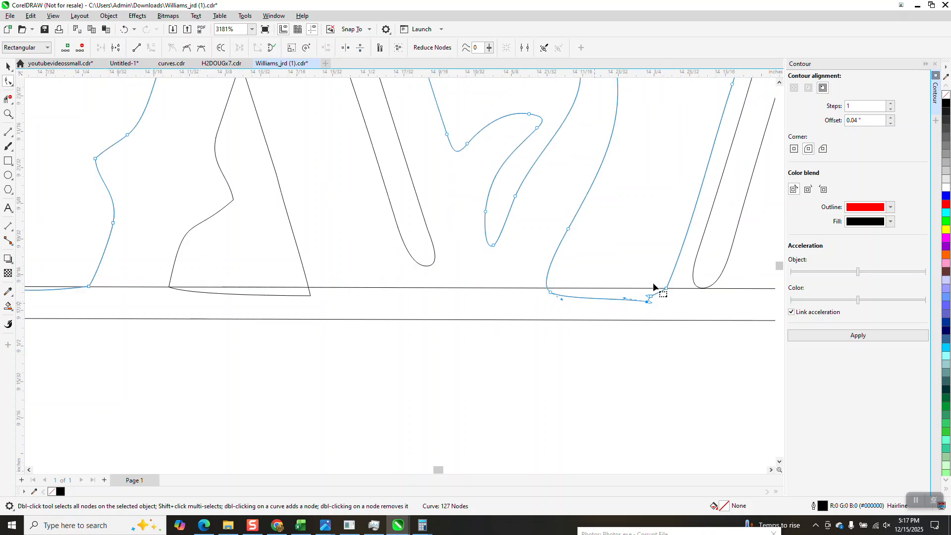
Pull the open end node at the foot of the outer right leg down past the straight bar's upper edge
scroll(540, 274, "down", 3)
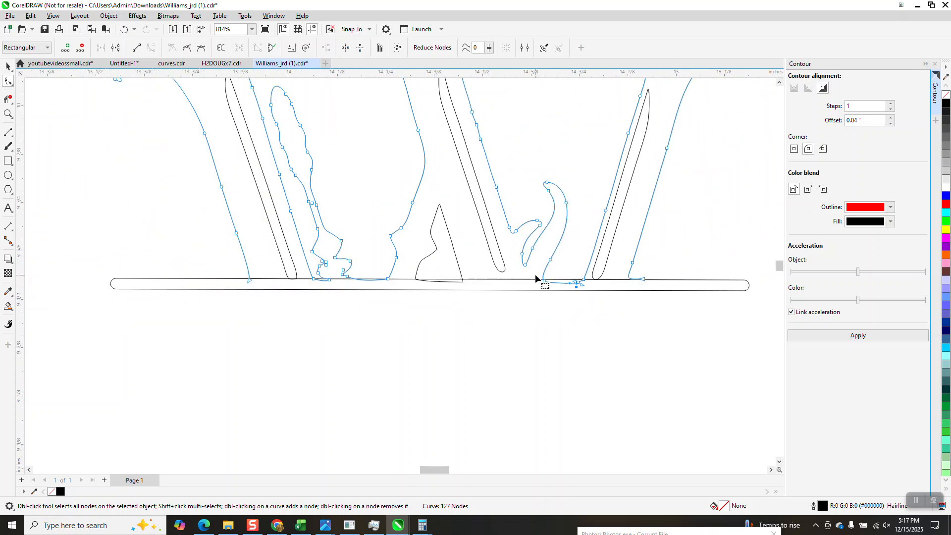
left_click(644, 279)
left_click(7, 113)
left_click_drag(590, 249, 688, 323)
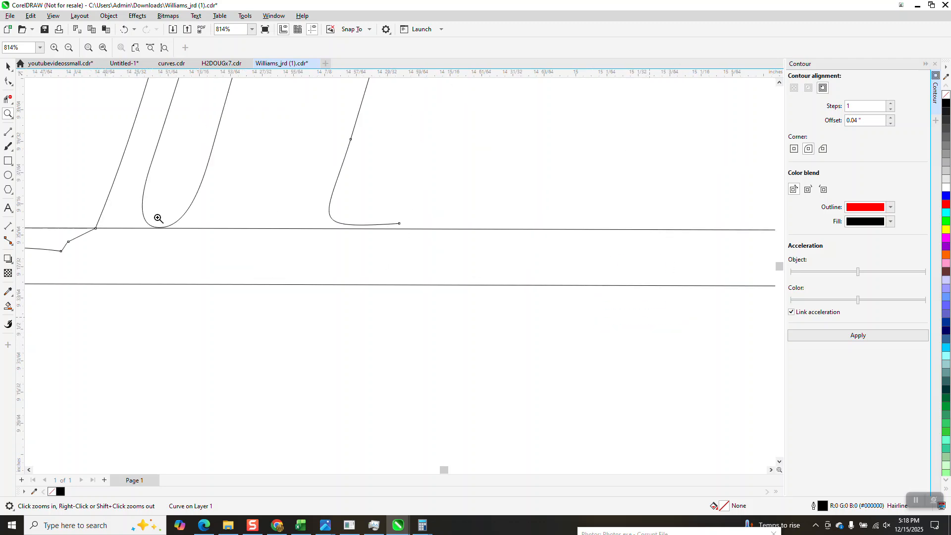
left_click(8, 81)
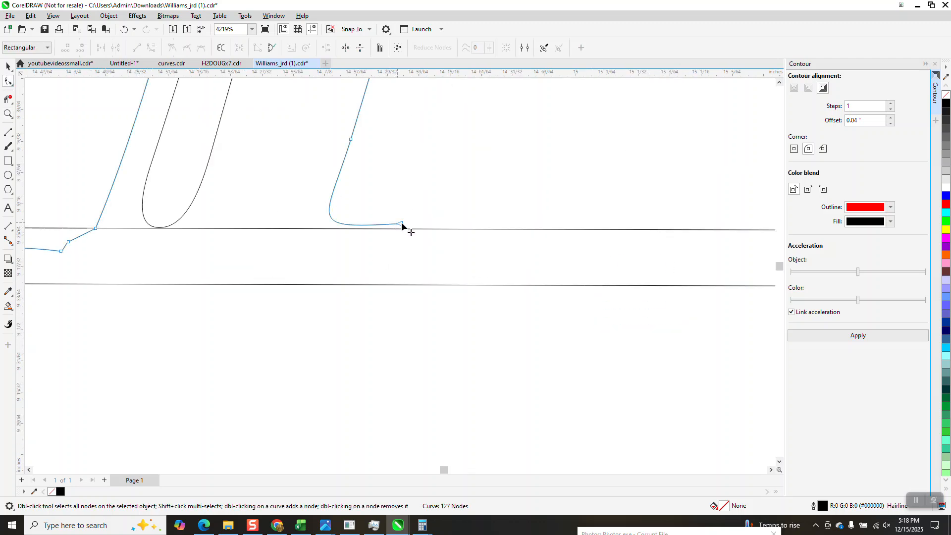
left_click_drag(401, 232, 402, 235)
Move the rounded lower end of the right leg's narrow slit up, clear of the bar
left_click(195, 207)
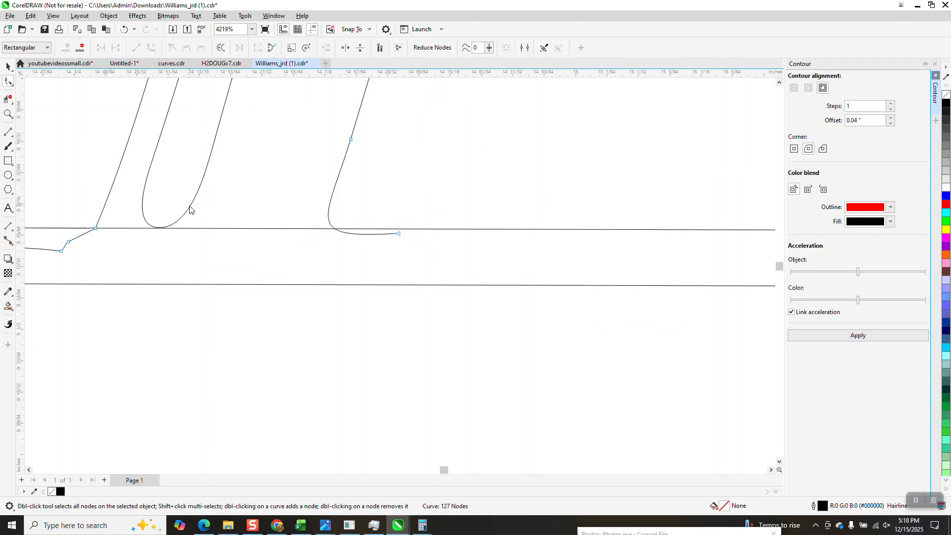
left_click_drag(239, 130, 179, 205)
scroll(322, 249, "down", 5)
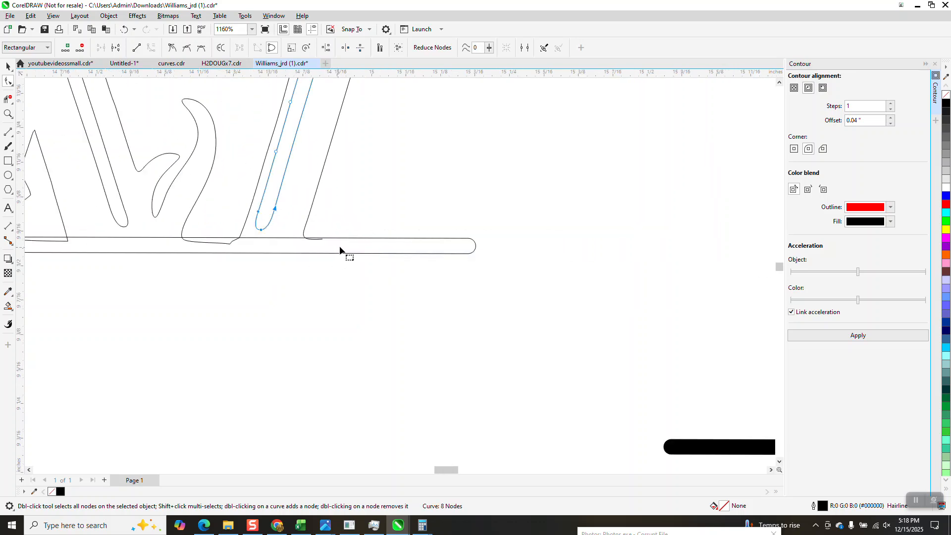
scroll(365, 221, "down", 2)
Delete the bar's upper-edge segments across the left leg on both sides of its narrow slit, undoing any wrong trim
left_click(8, 113)
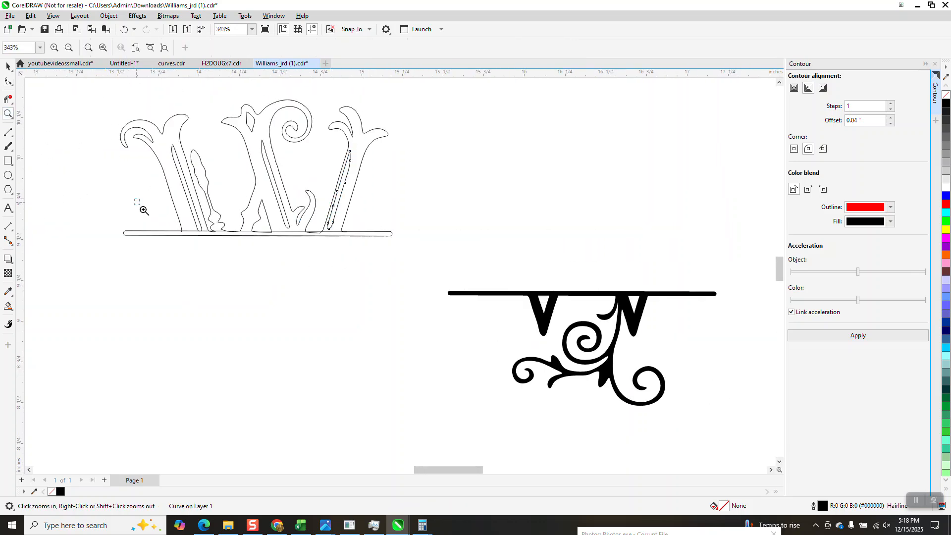
left_click_drag(137, 205, 307, 261)
left_click(8, 99)
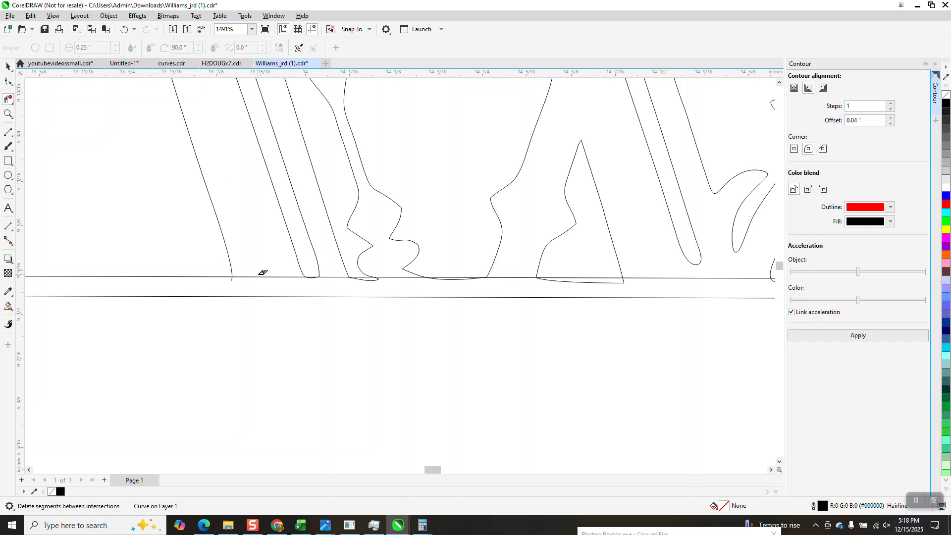
left_click(271, 276)
left_click(332, 276)
left_click(123, 29)
Trim the overhanging curves below the bar's upper edge at the left slit and between the left leg and the broken ornament
left_click(8, 114)
left_click_drag(304, 269, 354, 300)
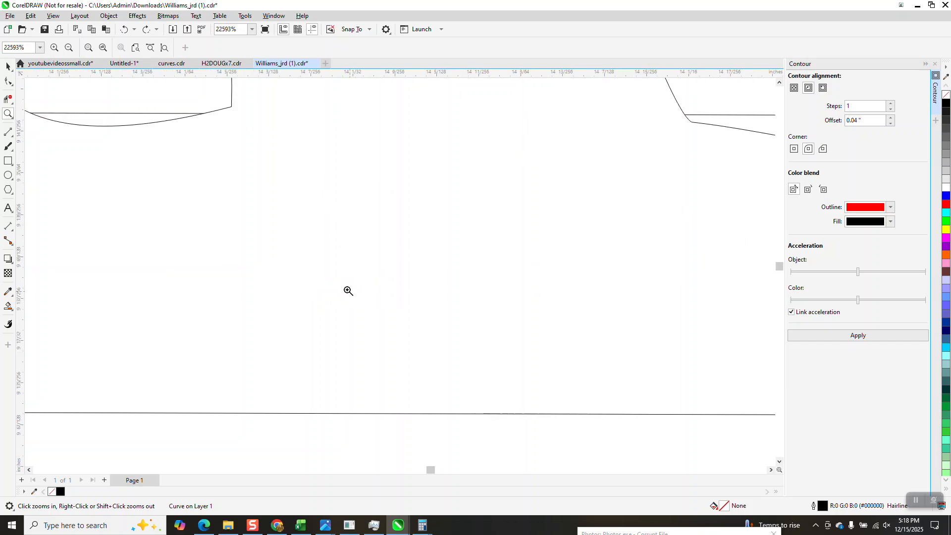
left_click(7, 99)
left_click(130, 124)
scroll(129, 185, "down", 3)
left_click(438, 183)
scroll(367, 206, "down", 3)
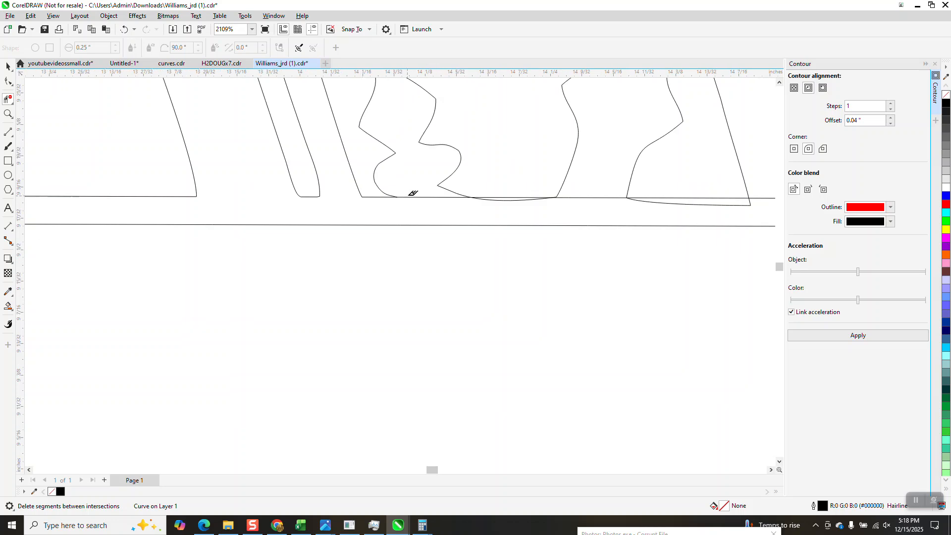
Delete the bar's upper edge under the ornament and the jagged middle leg, and trim the neighbouring gap's and triangular cutout's overhangs
left_click(415, 196)
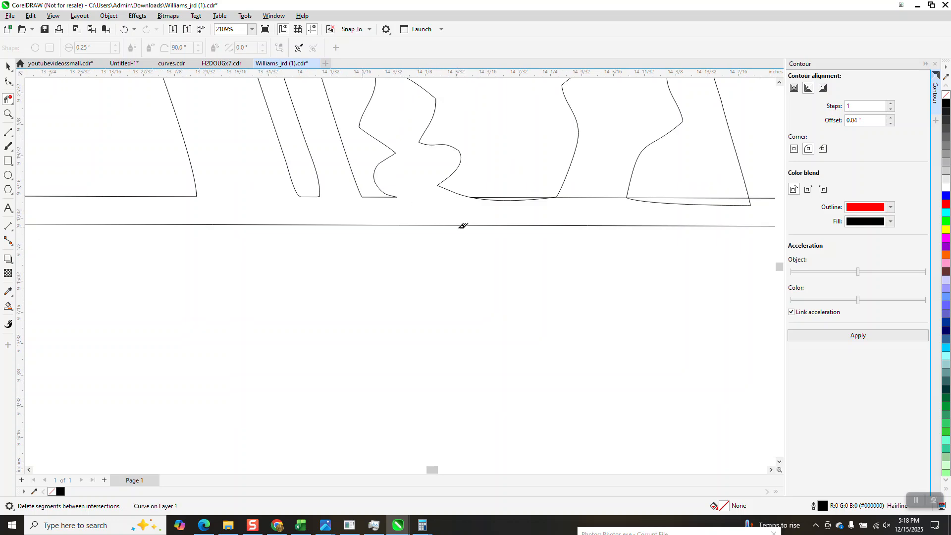
left_click(509, 196)
left_click(607, 197)
left_click(696, 201)
scroll(460, 233, "down", 3)
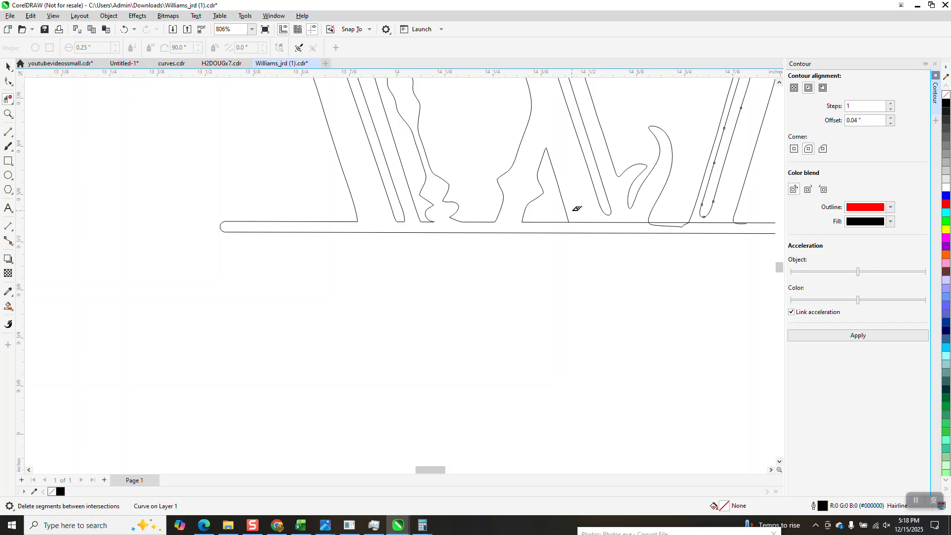
Delete the bar's upper edge under the slit middle leg and the right leg, and trim the overhang beside the leaf curl
left_click(587, 220)
left_click(663, 221)
left_click(717, 221)
scroll(496, 203, "down", 5)
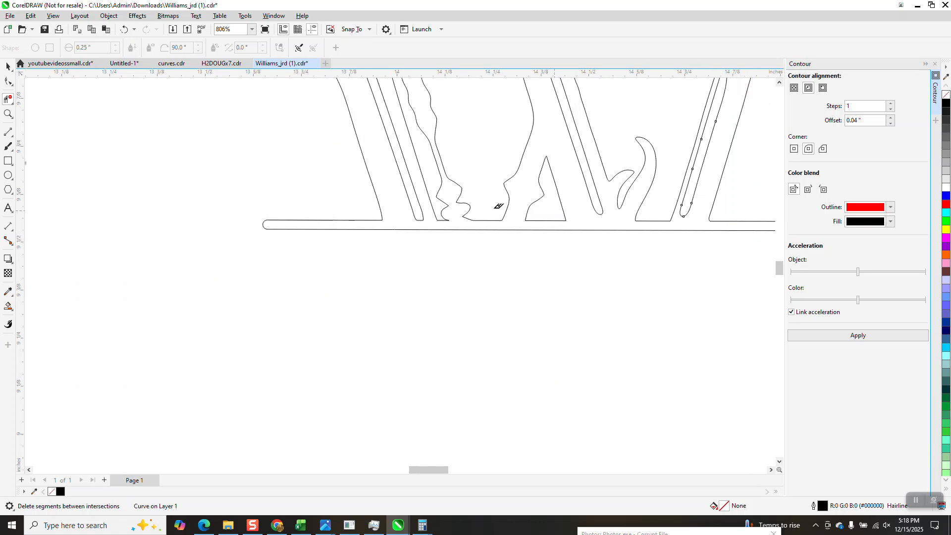
Smart-fill the merged top half of the W in black and nudge the filled shape 2 inches right, above the lower half
left_click(8, 306)
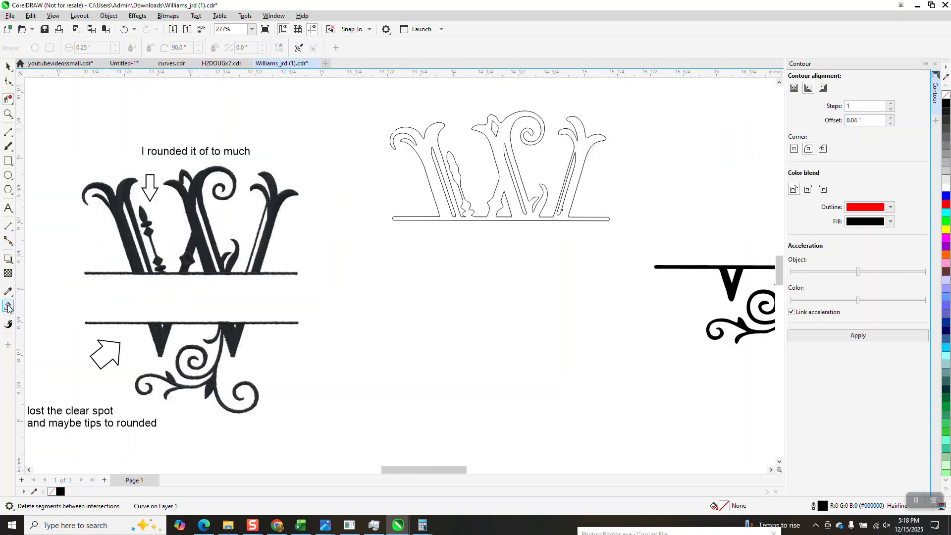
left_click(435, 182)
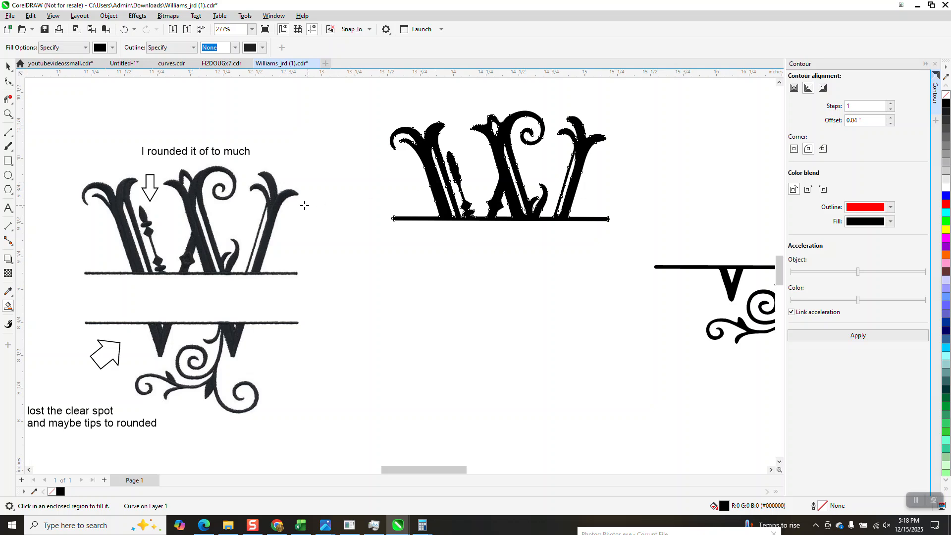
scroll(304, 205, "down", 1)
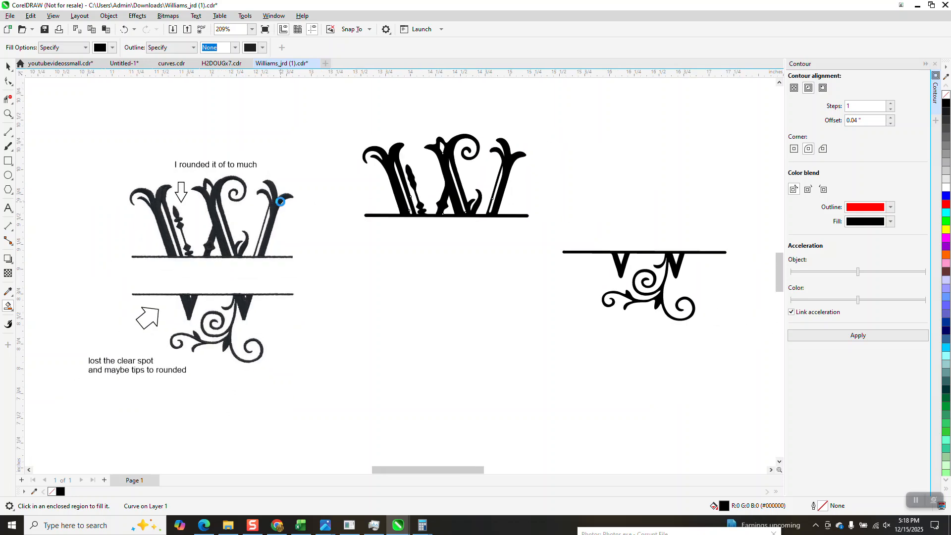
key("Right")
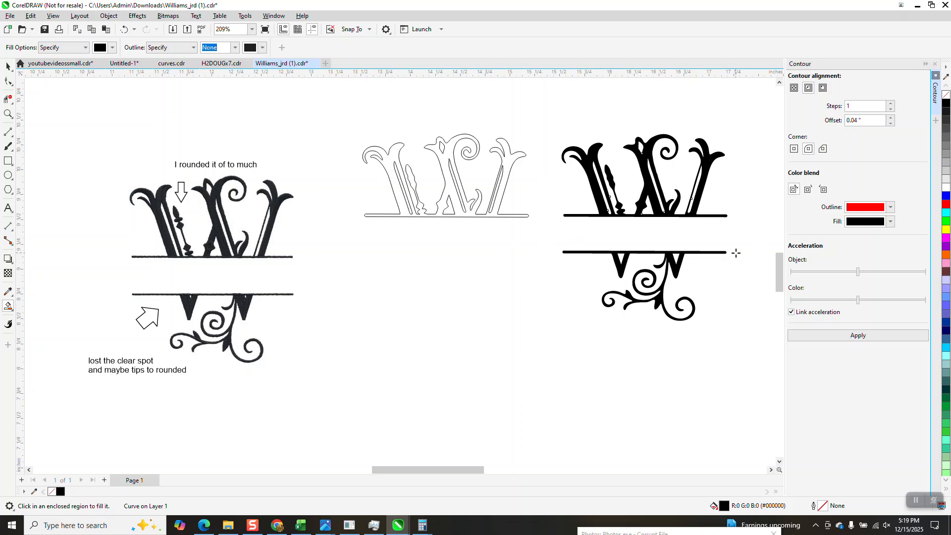
Delete the leftover unfilled outlines of the top half
left_click(9, 67)
left_click_drag(343, 117, 542, 256)
key("Delete")
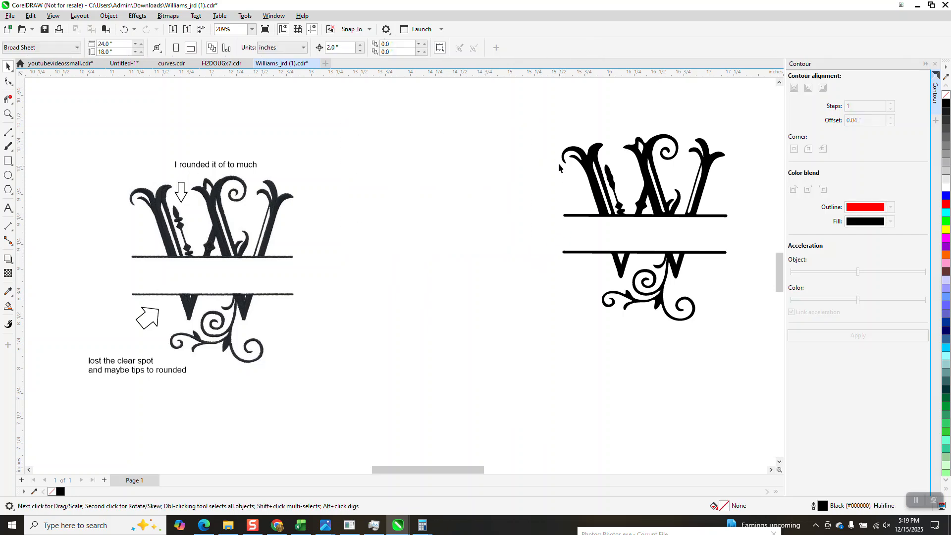
Duplicate the filled top half 2 inches to the left and give the copy no fill and a black hairline outline
left_click_drag(554, 129, 735, 232)
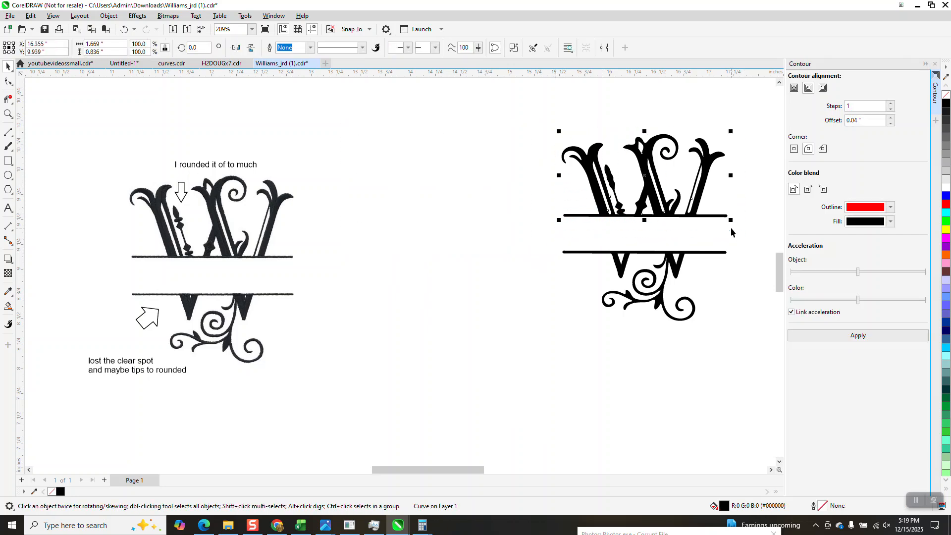
key("ctrl+d")
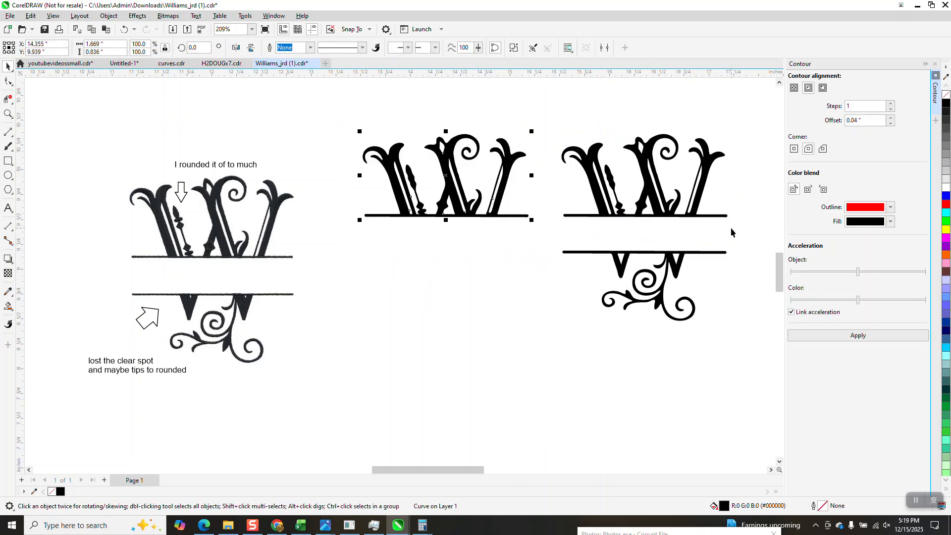
left_click(945, 94)
right_click(946, 102)
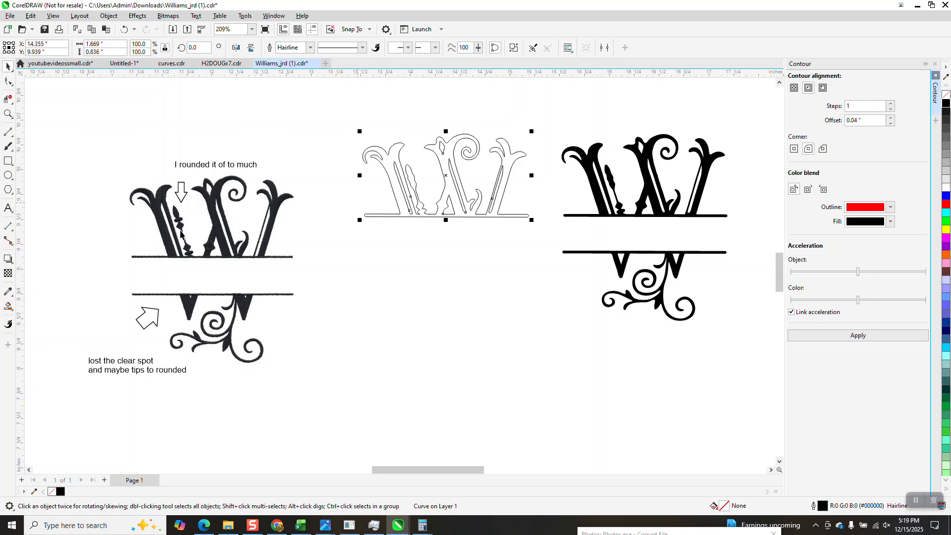
Crop the original bitmap to the upper part of the spiked ornament, about 0.31 by 0.29 inches
left_click(8, 114)
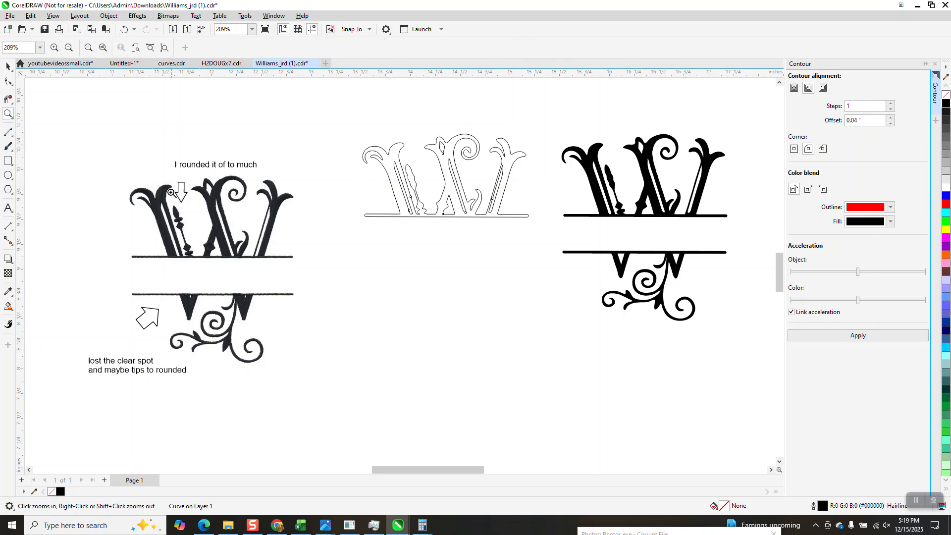
left_click(176, 219)
scroll(257, 202, "down", 4)
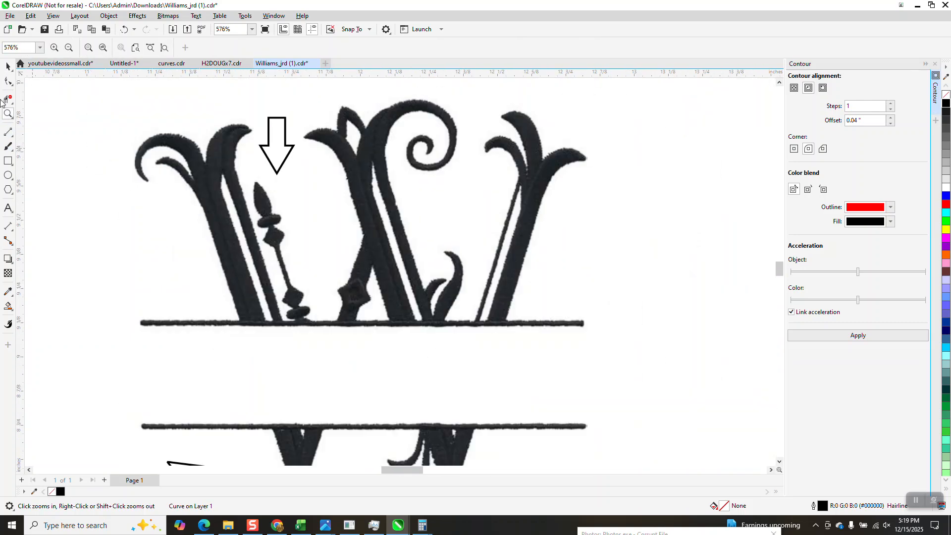
left_click(8, 66)
left_click(300, 204)
scroll(300, 204, "down", 2)
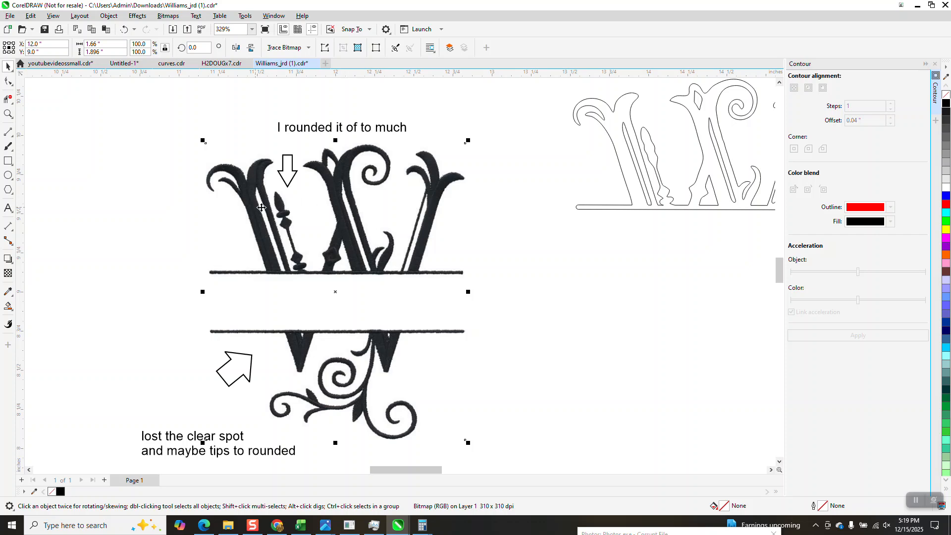
left_click(10, 102)
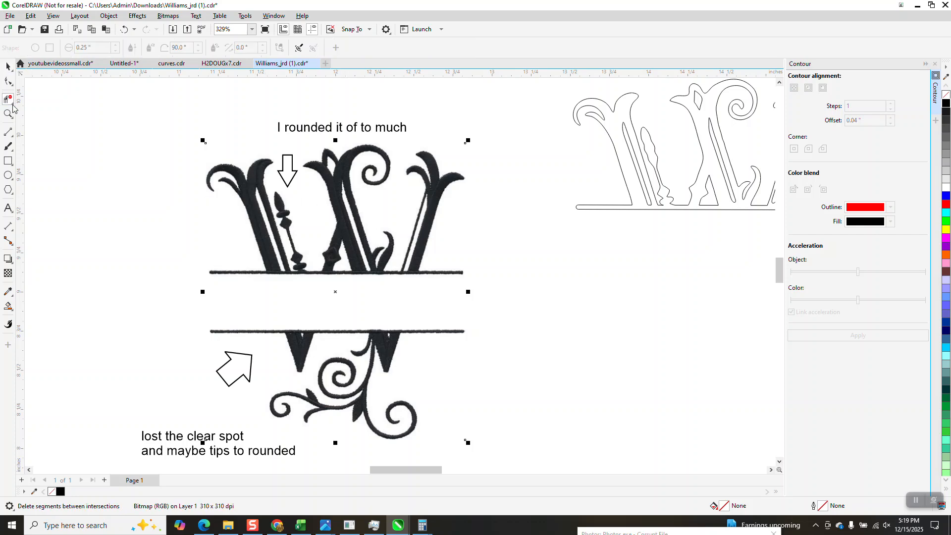
left_click(12, 103)
left_click(34, 95)
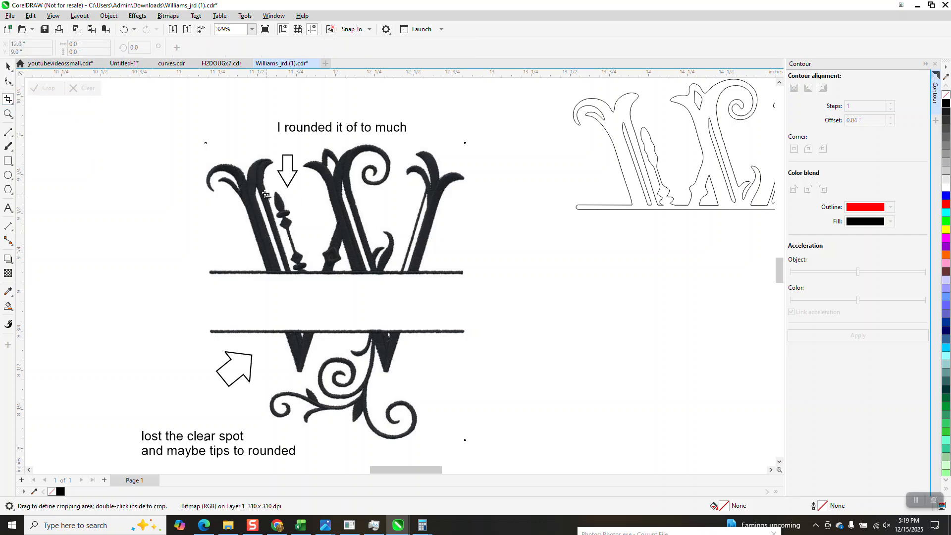
left_click_drag(311, 189, 263, 236)
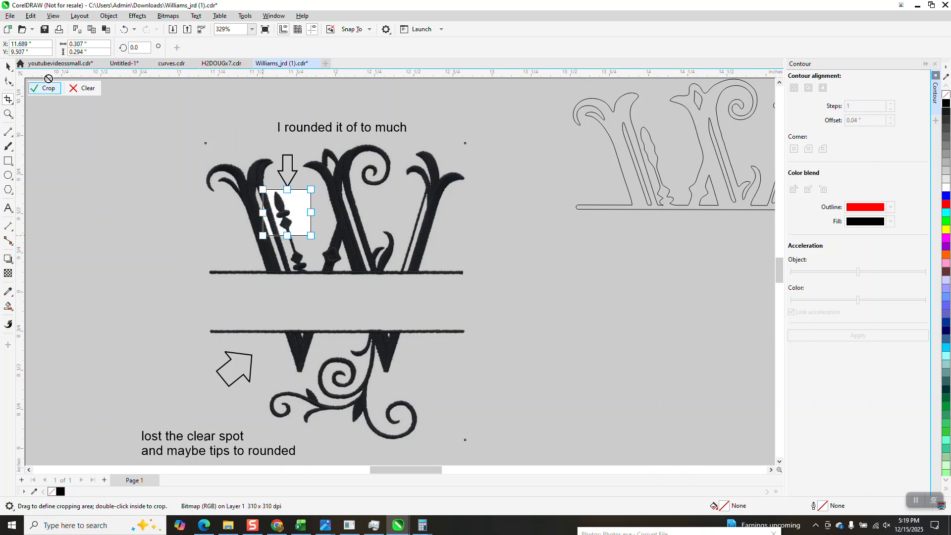
left_click(49, 89)
Move the cropped ornament between the outlined W's left and middle legs and pull its left corner nodes inward to hide the leg bars
left_click(8, 67)
left_click_drag(283, 214, 676, 146)
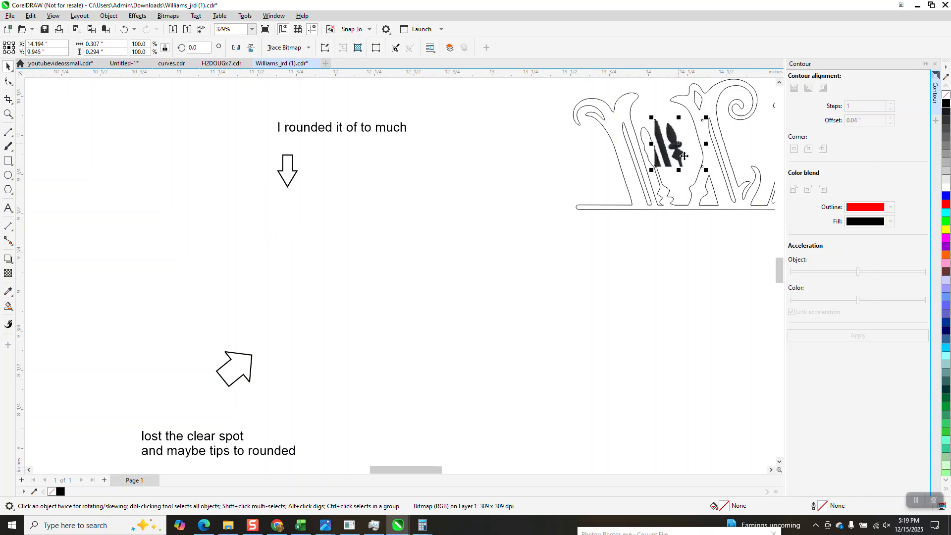
left_click(8, 114)
left_click_drag(622, 117, 724, 194)
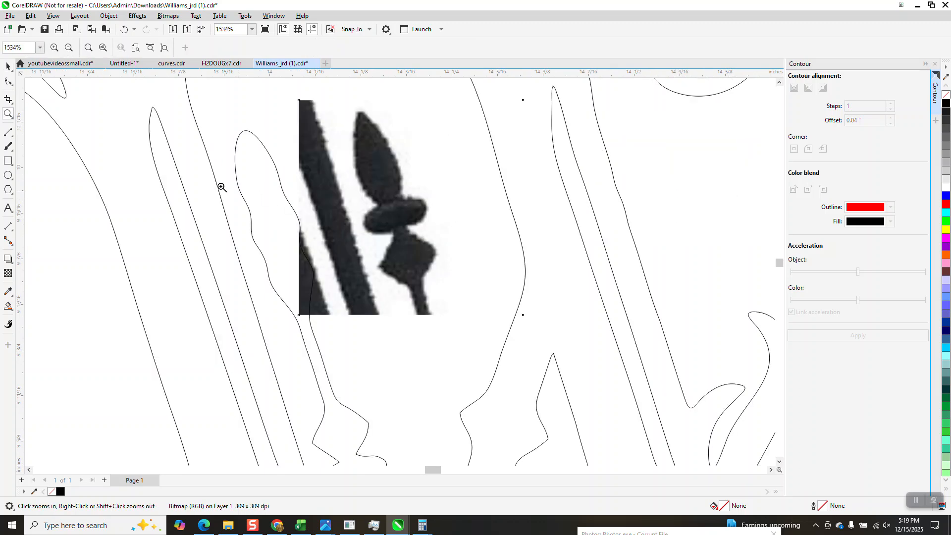
left_click(8, 81)
left_click(397, 165)
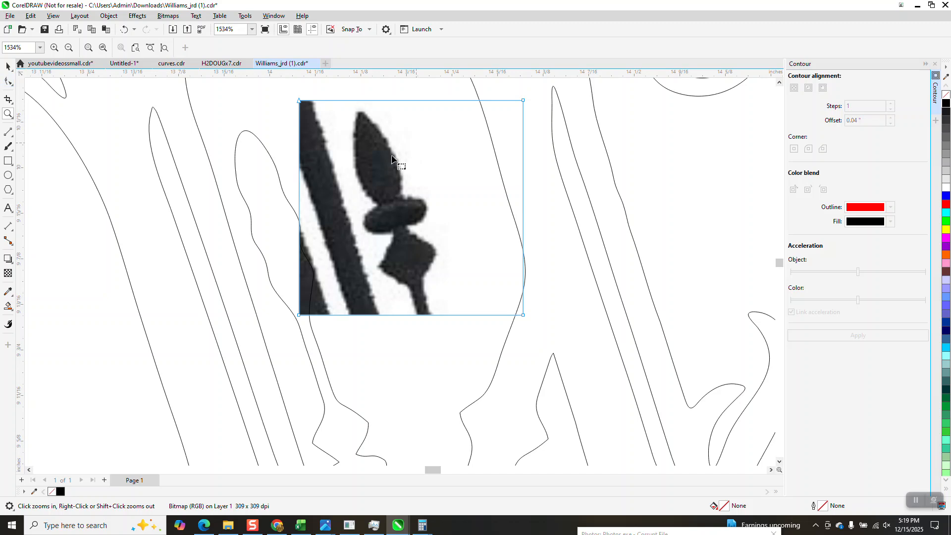
left_click_drag(299, 315, 388, 315)
left_click_drag(299, 100, 326, 110)
Outline-trace the cropped ornament bitmap as Clipart with detail 73, smoothing 25 and corner smoothness 0
left_click(8, 66)
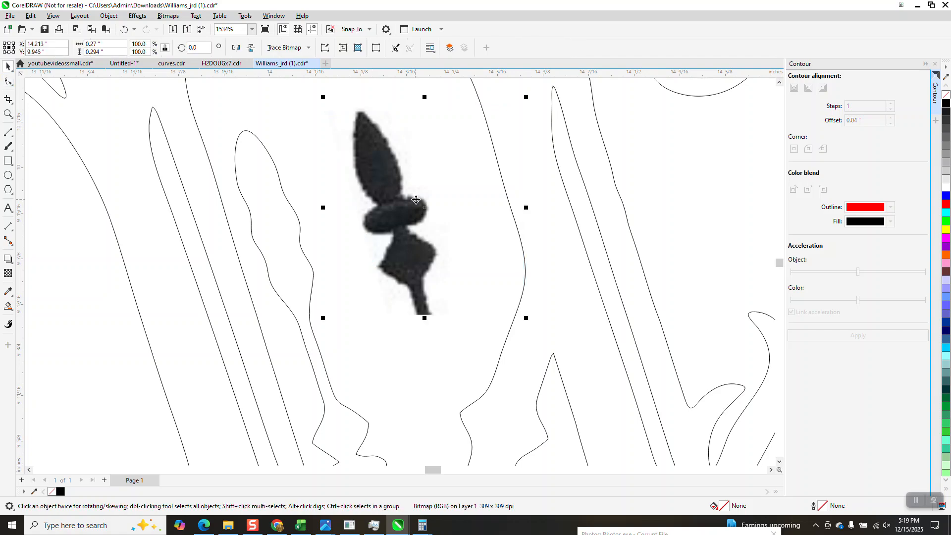
left_click(402, 210)
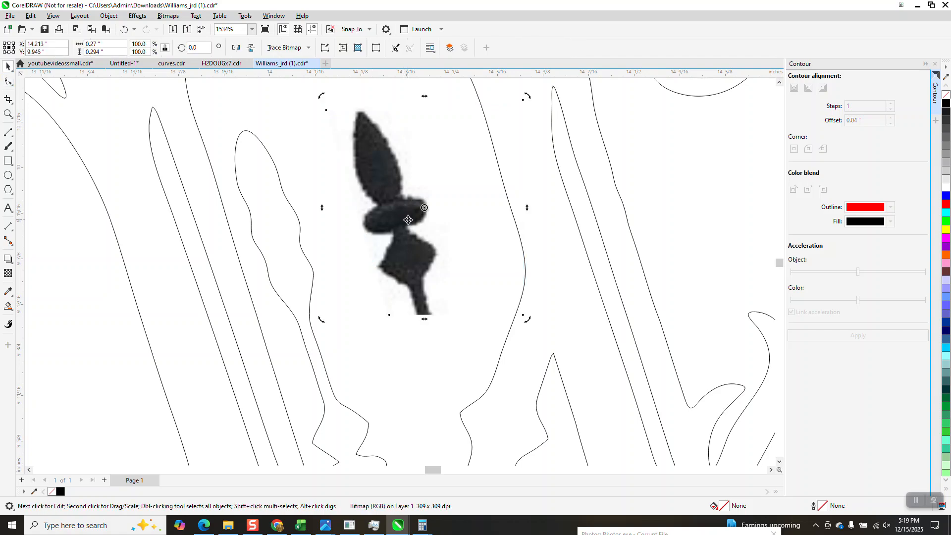
scroll(409, 212, "down", 3)
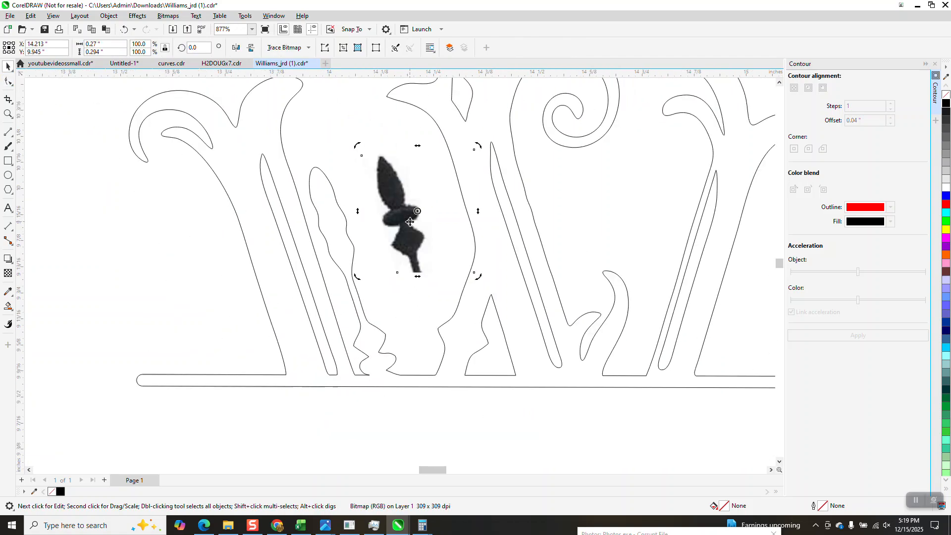
left_click(309, 49)
mouse_move(317, 86)
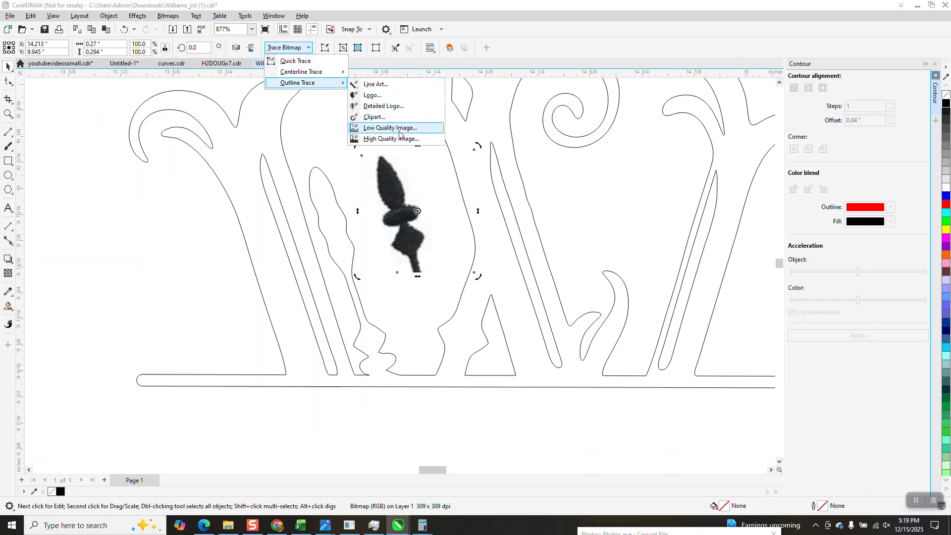
left_click(389, 117)
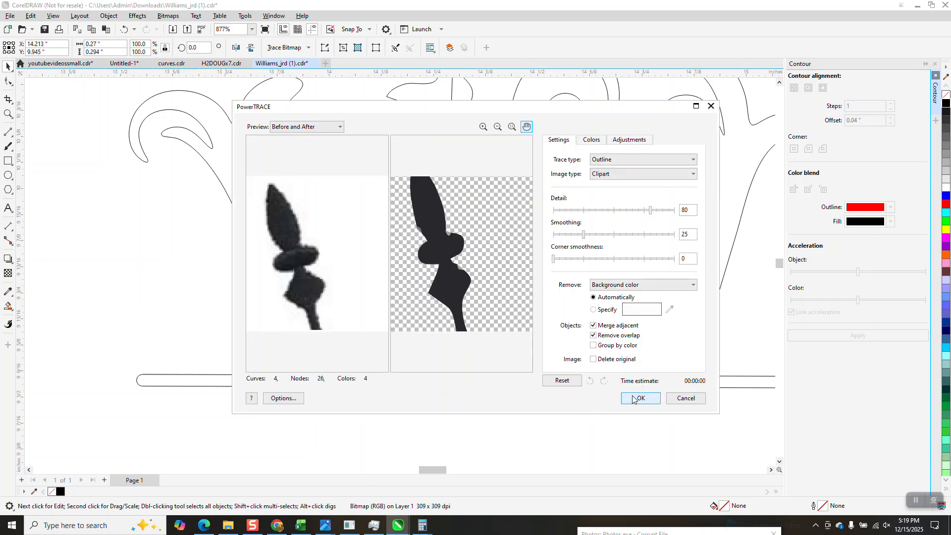
left_click_drag(650, 213, 674, 214)
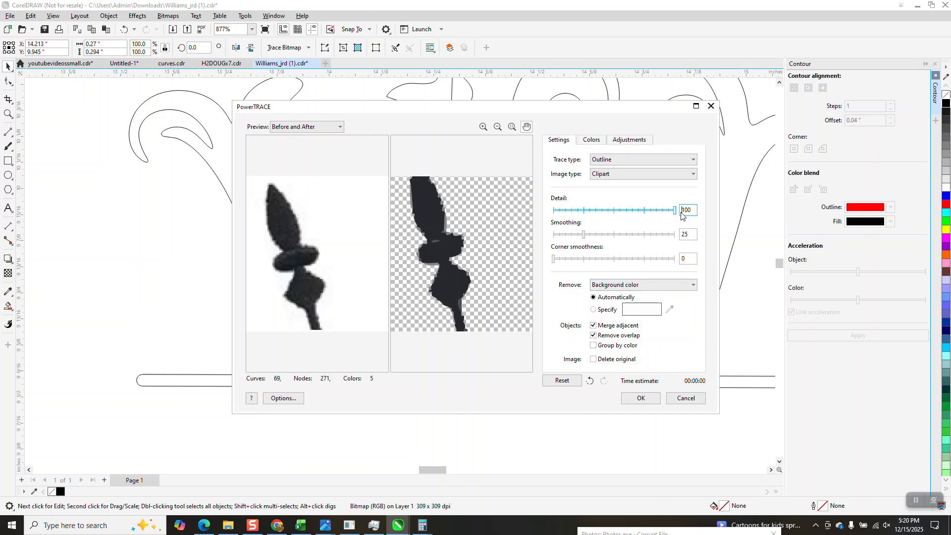
left_click_drag(673, 213, 642, 215)
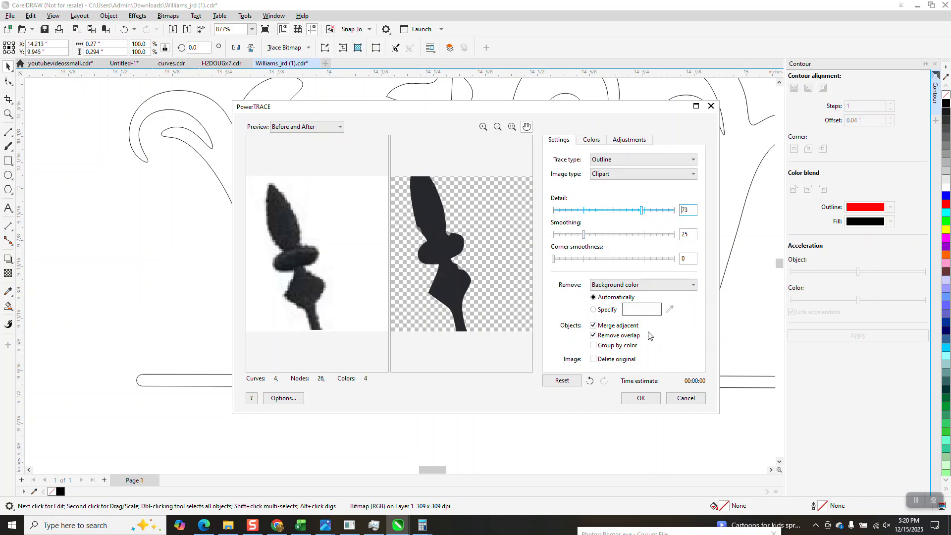
left_click(640, 398)
Move the traced ornament off its source bitmap and delete the bitmap
left_click(401, 214)
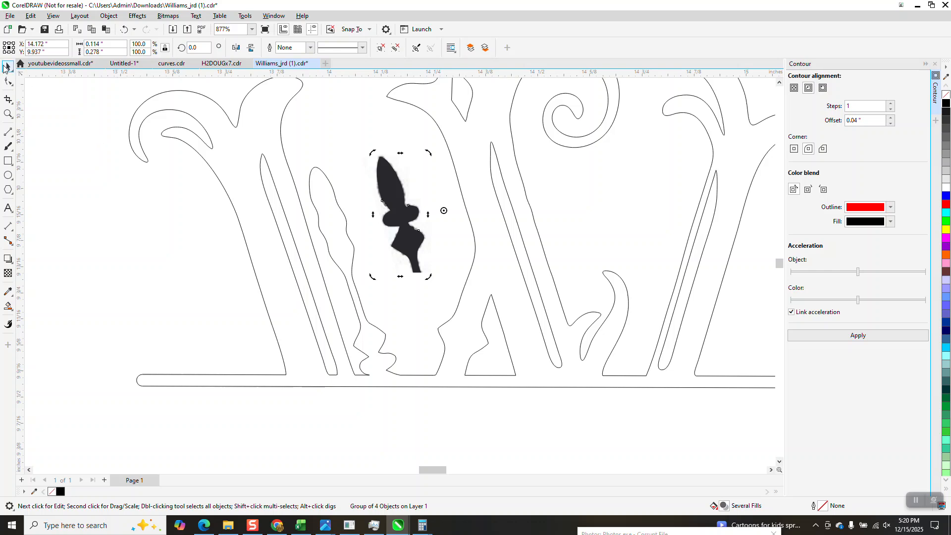
mouse_move(406, 214)
left_mouse_down()
mouse_move(437, 230)
mouse_move(450, 200)
left_mouse_up()
left_click(413, 215)
key("Delete")
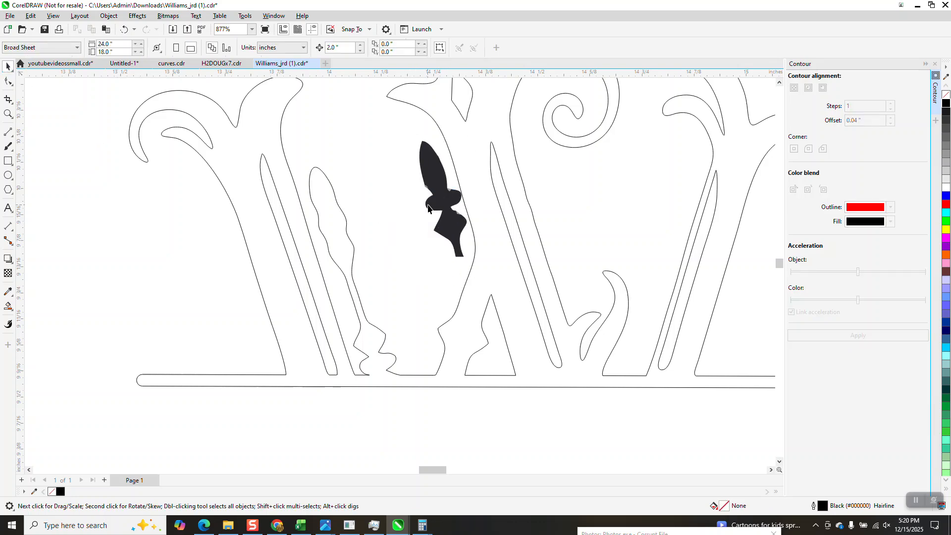
Move the traced ornament back between the W's left and middle legs and give it no fill and a black hairline outline
left_click_drag(446, 203, 410, 214)
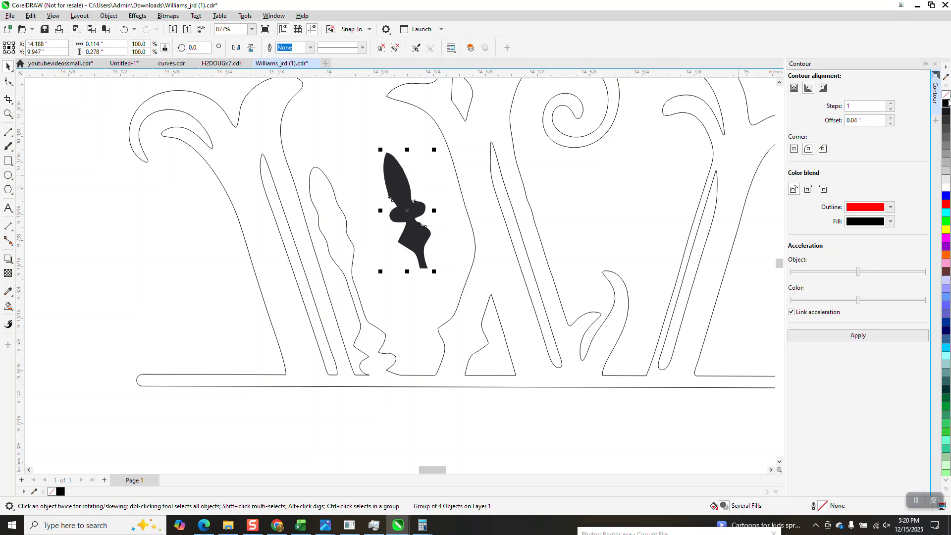
left_click(946, 94)
right_click(945, 102)
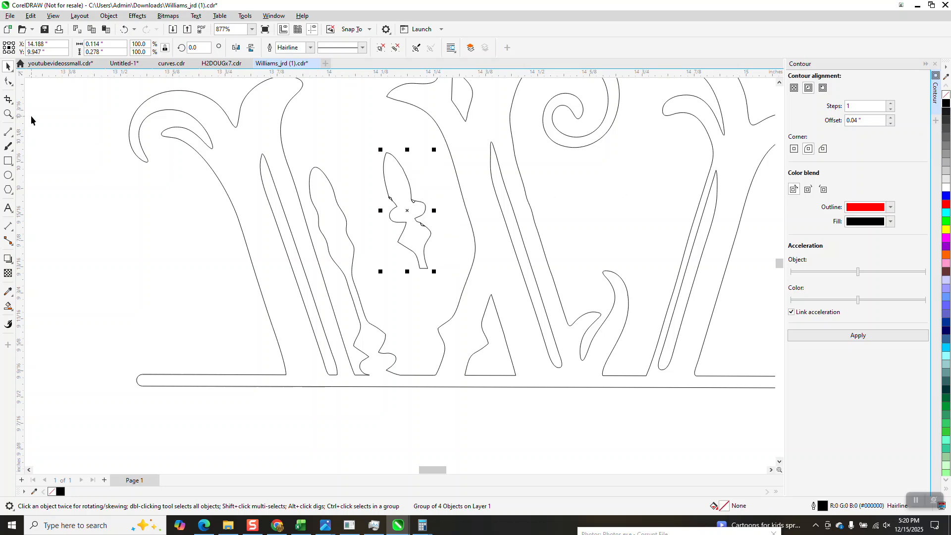
Remove the stray overlapping segments at the notches on both sides below the ornament's spike tip with Virtual Segment Delete
left_click(8, 114)
left_click_drag(330, 147, 445, 251)
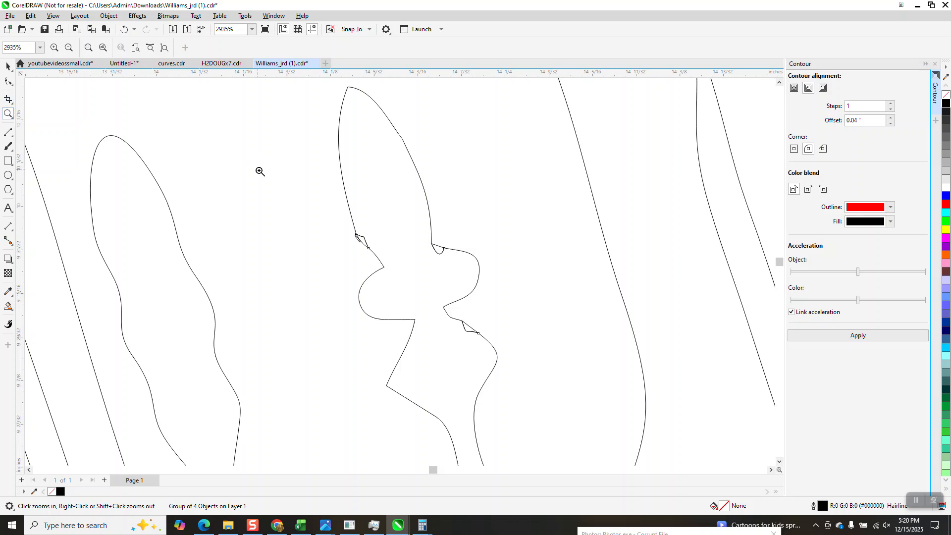
left_click_drag(271, 183, 429, 284)
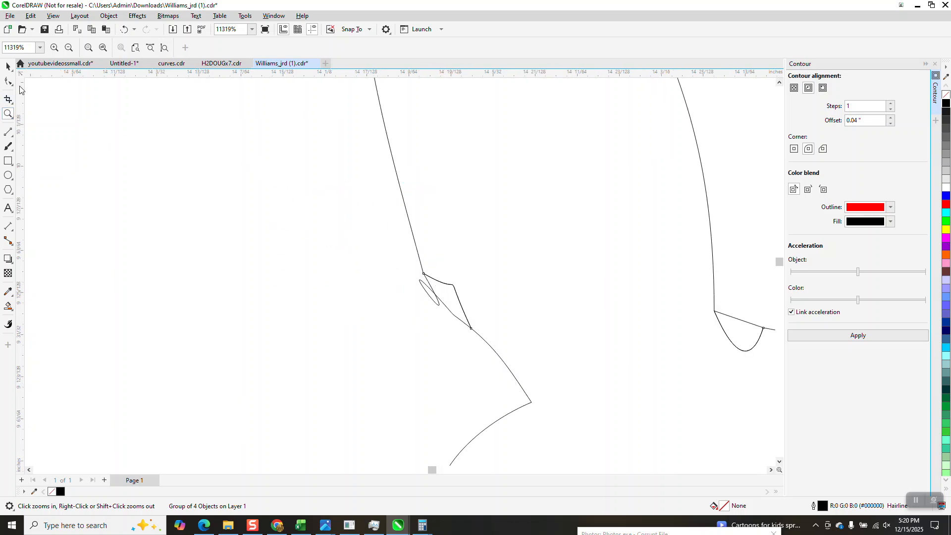
left_click(10, 83)
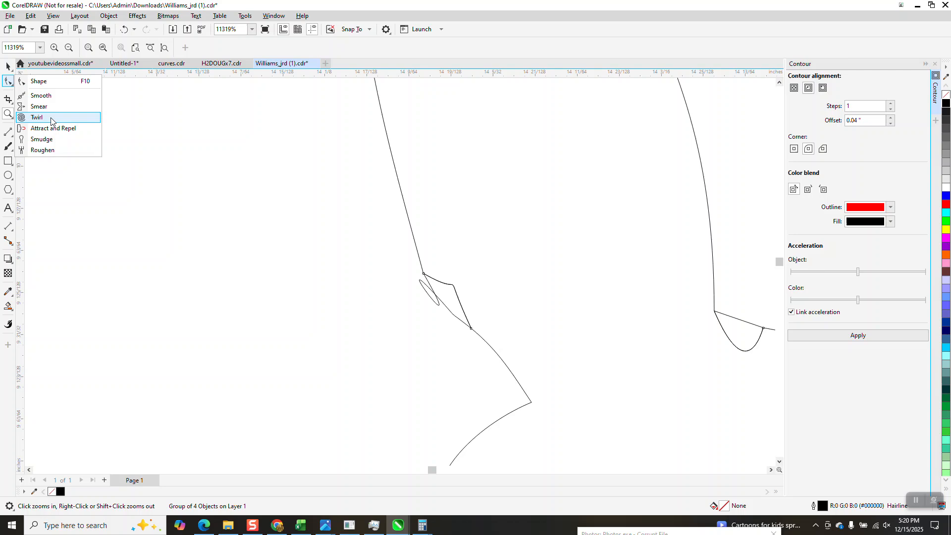
left_click(8, 100)
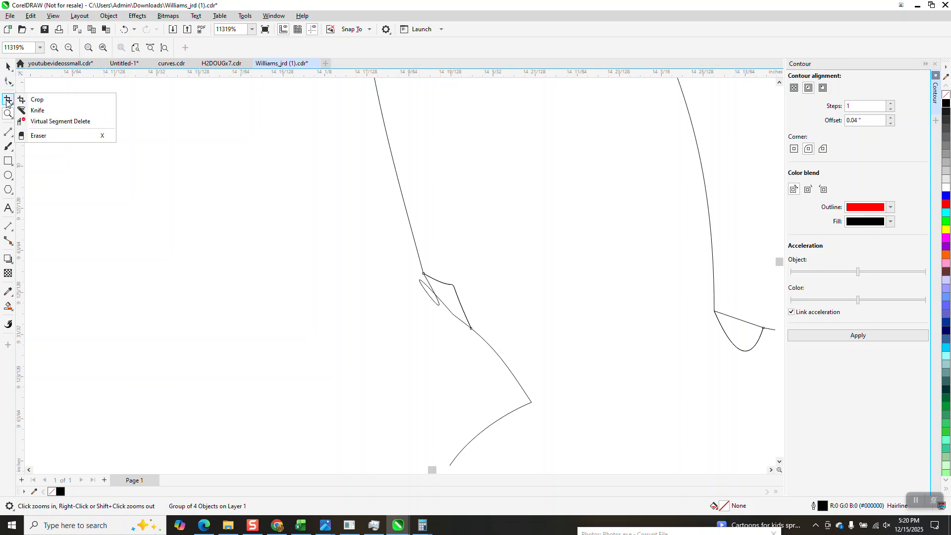
left_click(54, 121)
left_click(456, 291)
left_click(757, 340)
scroll(492, 287, "down", 1)
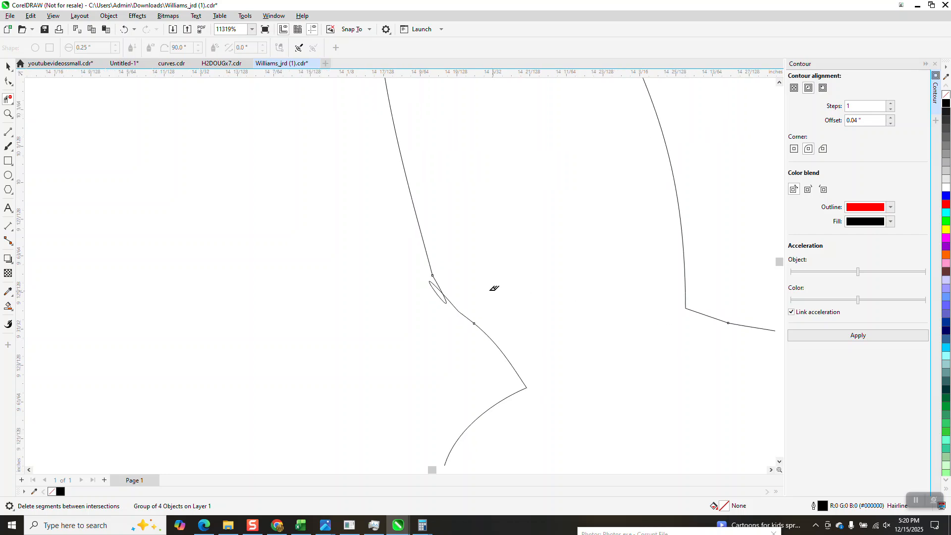
Ungroup the traced ornament's objects so the looped segment at the left notch can be edited
left_click(8, 113)
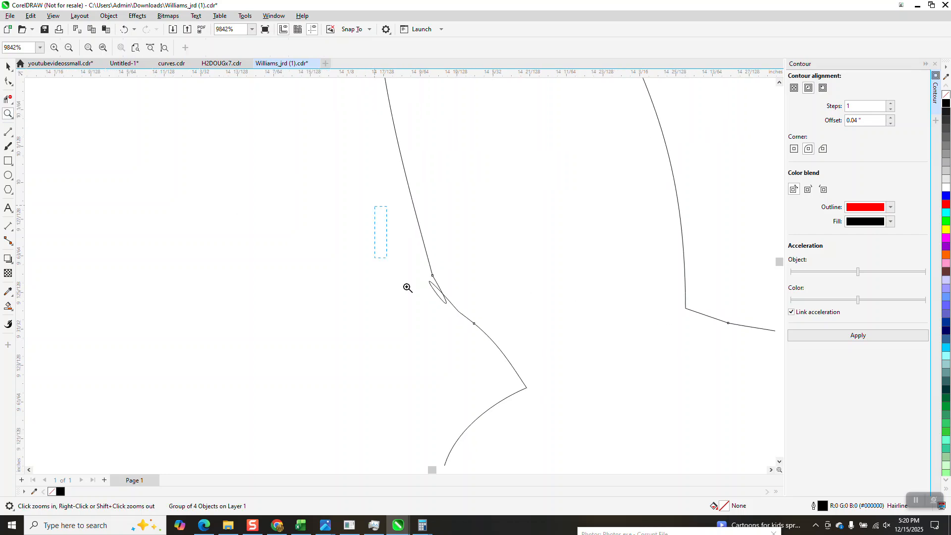
left_click(446, 281)
left_click(7, 83)
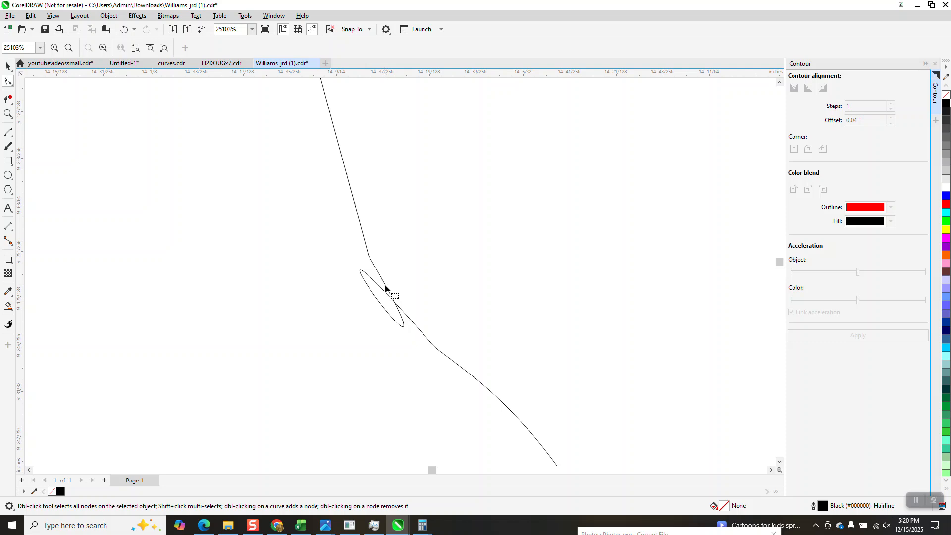
left_click(8, 66)
left_click(367, 255)
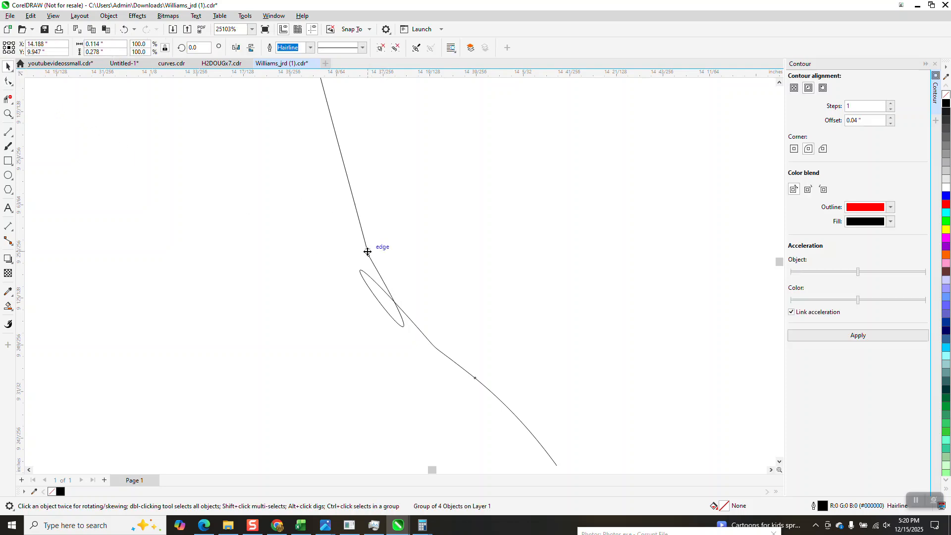
left_click(107, 16)
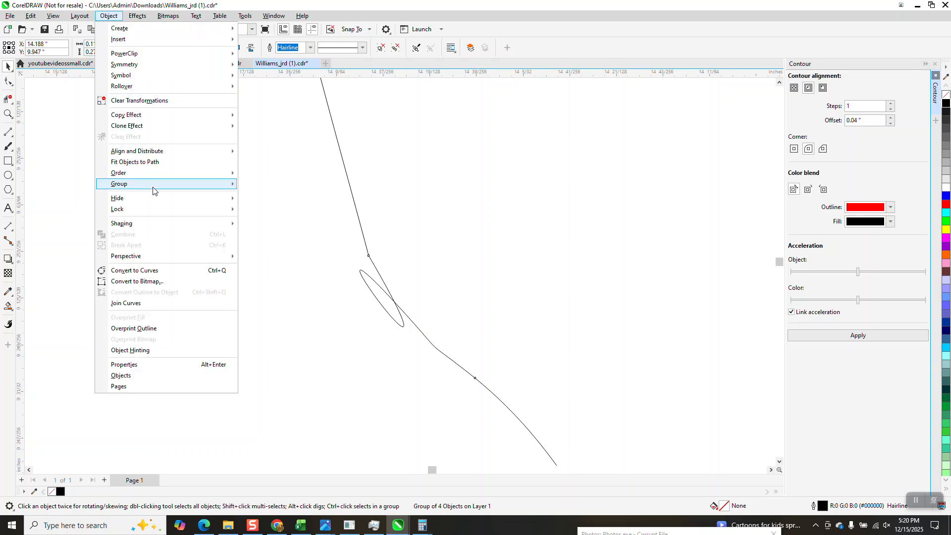
mouse_move(155, 191)
left_click(264, 196)
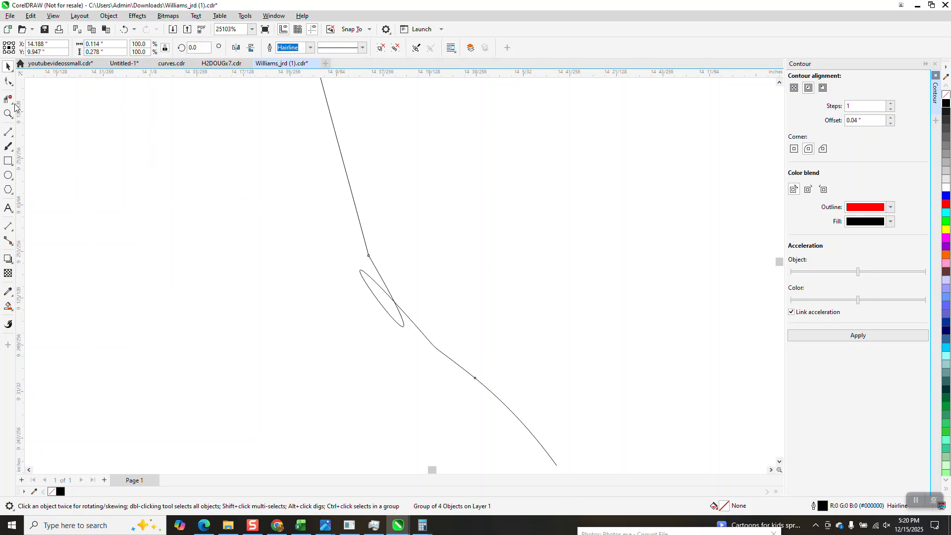
Convert the looping segment at the left notch node below the spike tip to a straight line
key("F10")
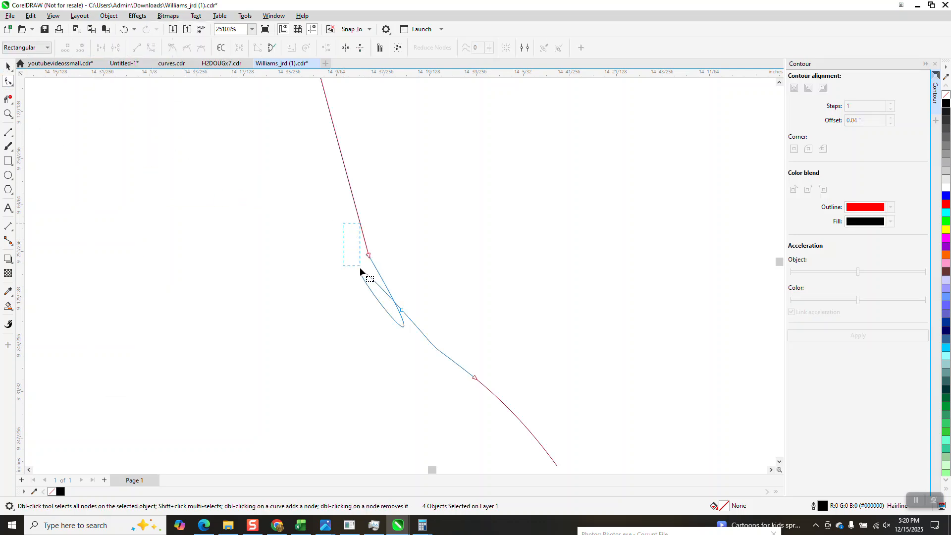
left_click_drag(380, 292, 428, 332)
right_click(404, 313)
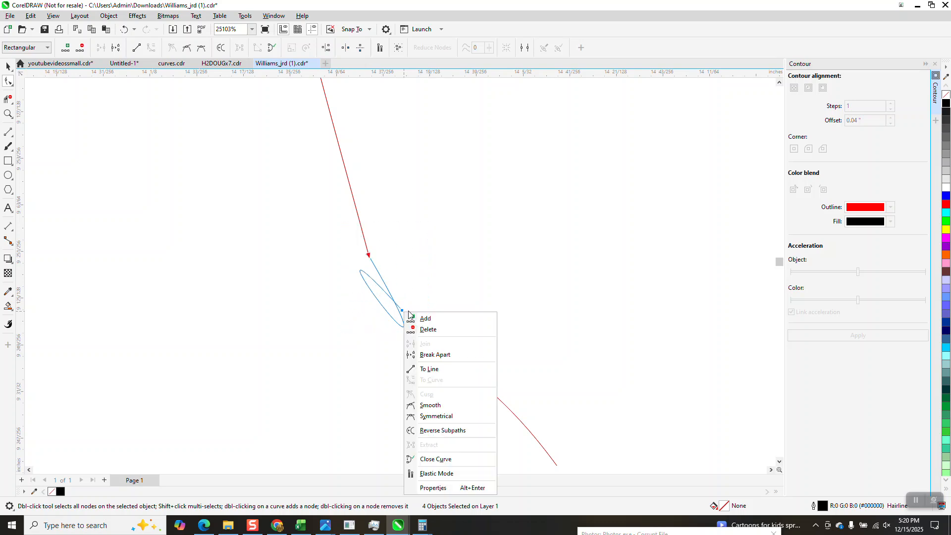
left_click(442, 369)
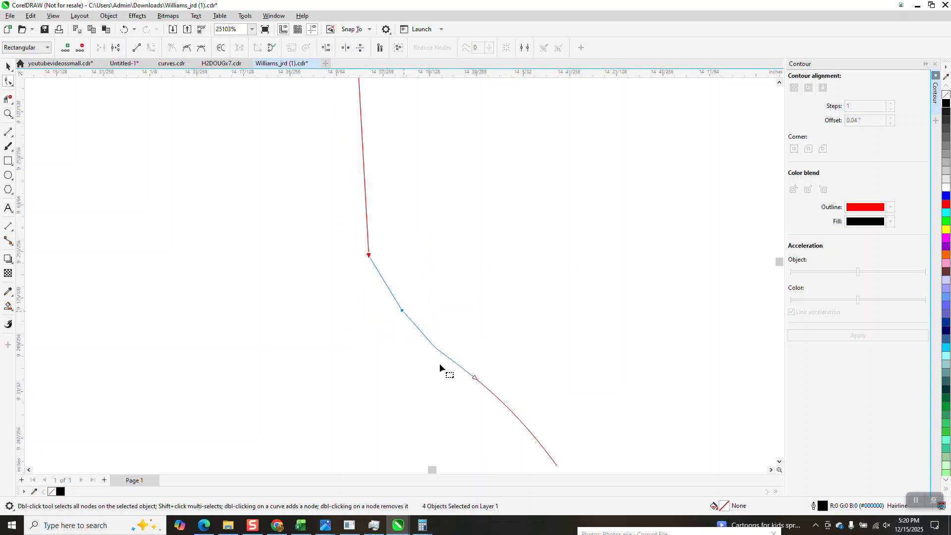
Convert the straight left side of the ornament's spike tip to a curve and bend it outward into a rounded leaf shape
scroll(425, 328, "down", 8)
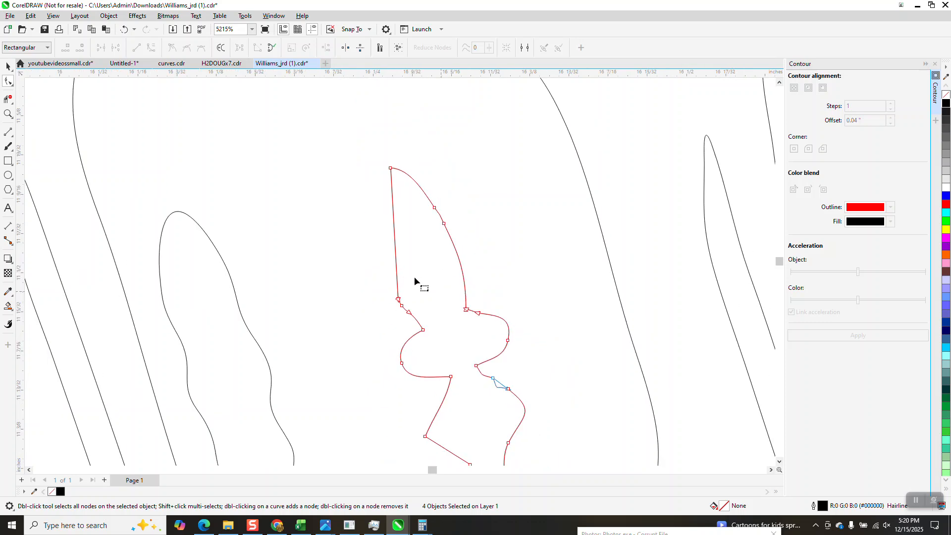
left_click(390, 169)
left_click(398, 300)
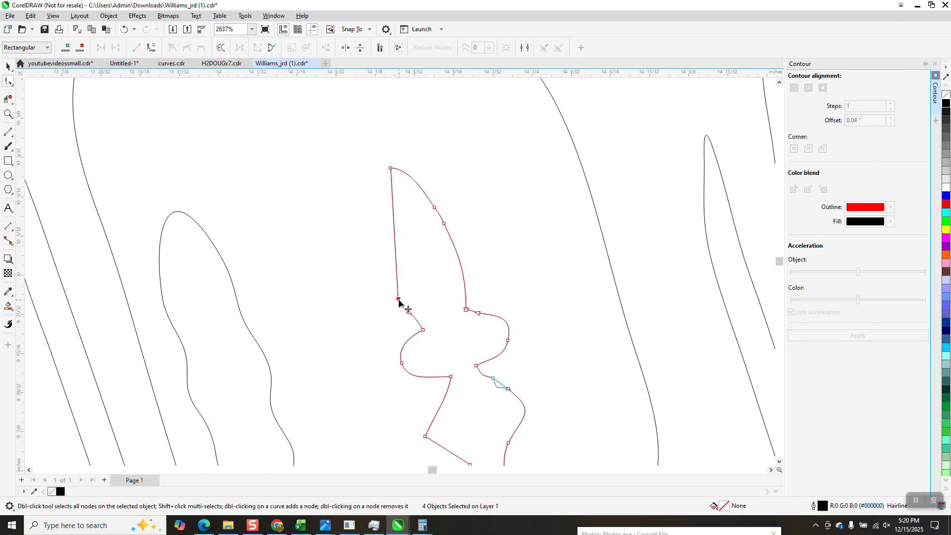
left_click_drag(378, 144, 404, 304)
right_click(404, 304)
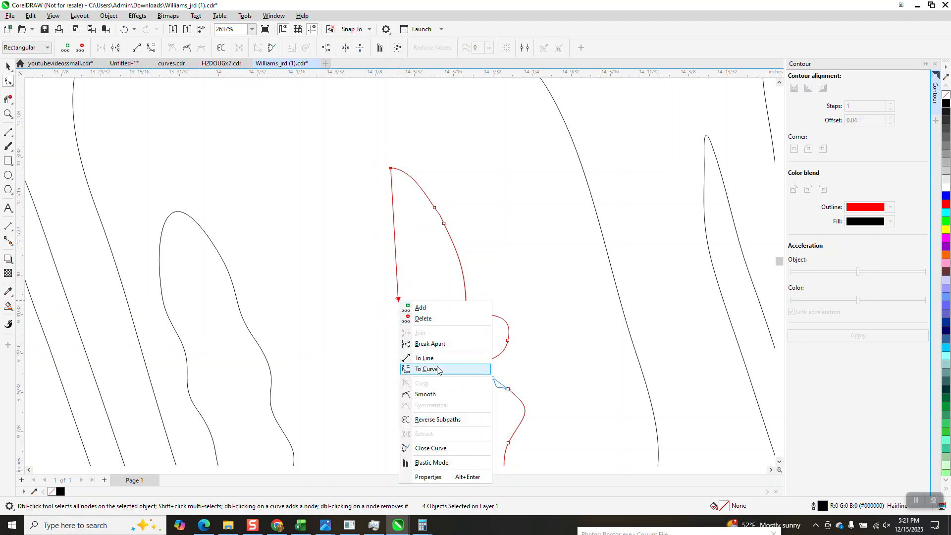
left_click(418, 369)
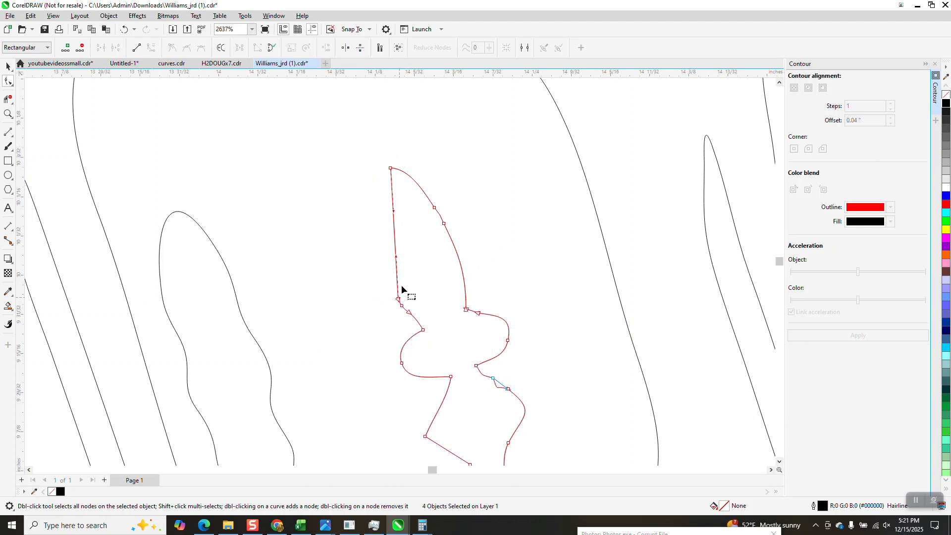
left_click_drag(396, 259, 339, 237)
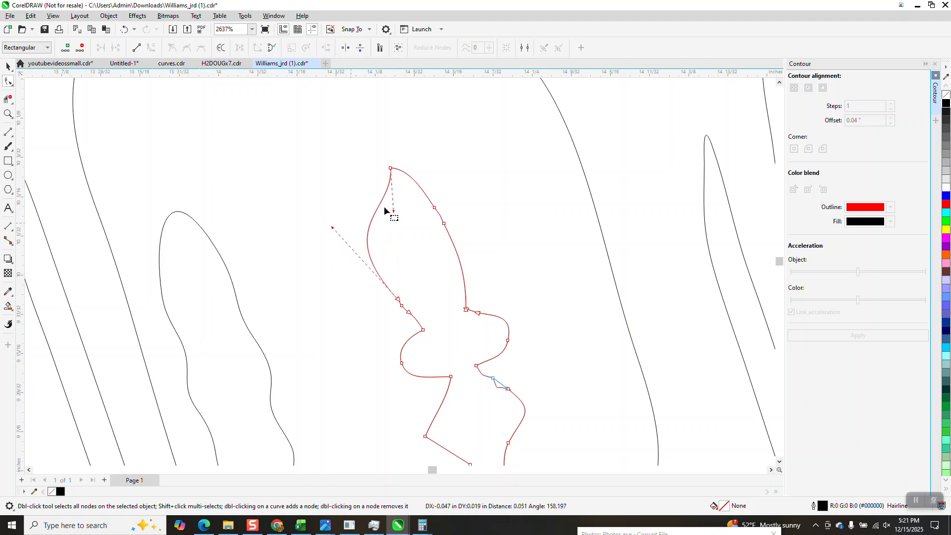
left_click_drag(395, 214, 355, 169)
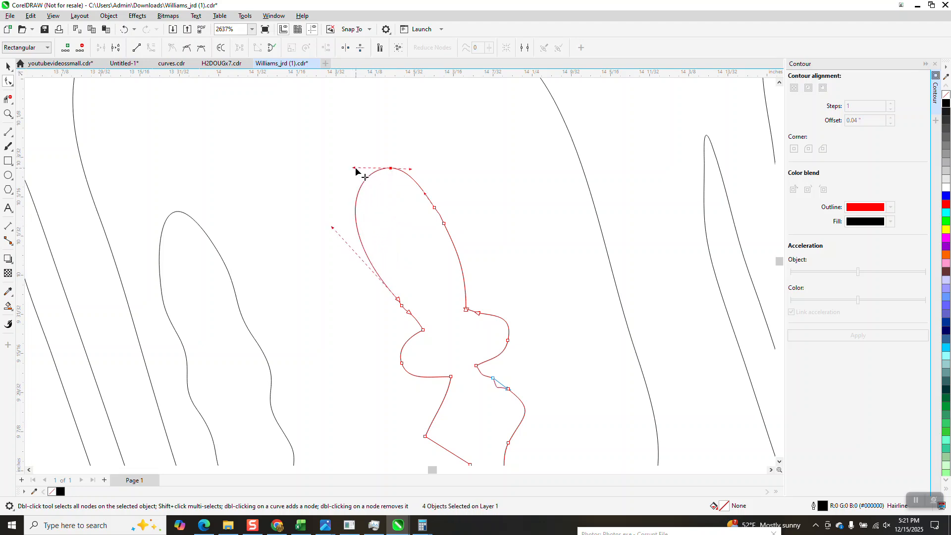
left_click_drag(333, 229, 351, 211)
scroll(340, 205, "down", 1)
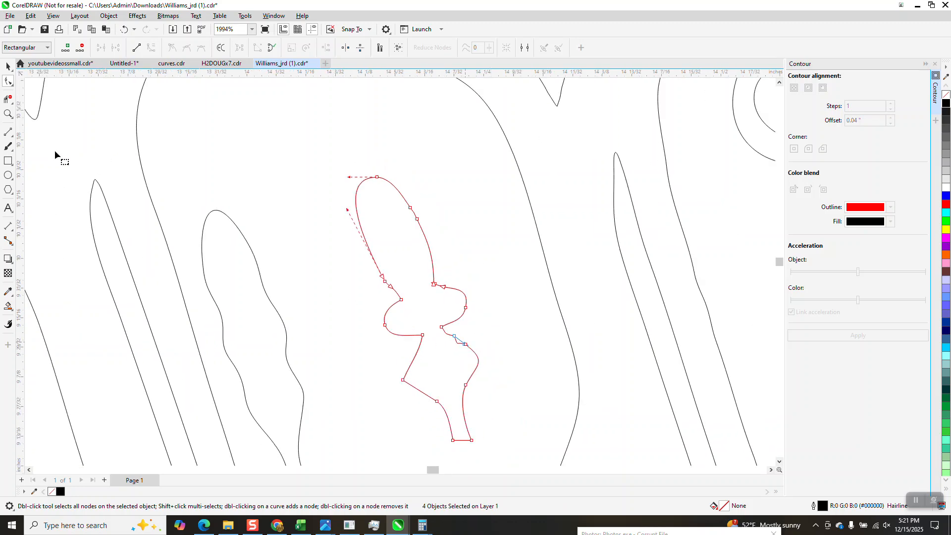
Remove the small overlapping segments at the ornament's lower right notch with Virtual Segment Delete
left_click(8, 114)
left_click(501, 371)
left_click(8, 99)
left_click(388, 302)
scroll(391, 296, "down", 5)
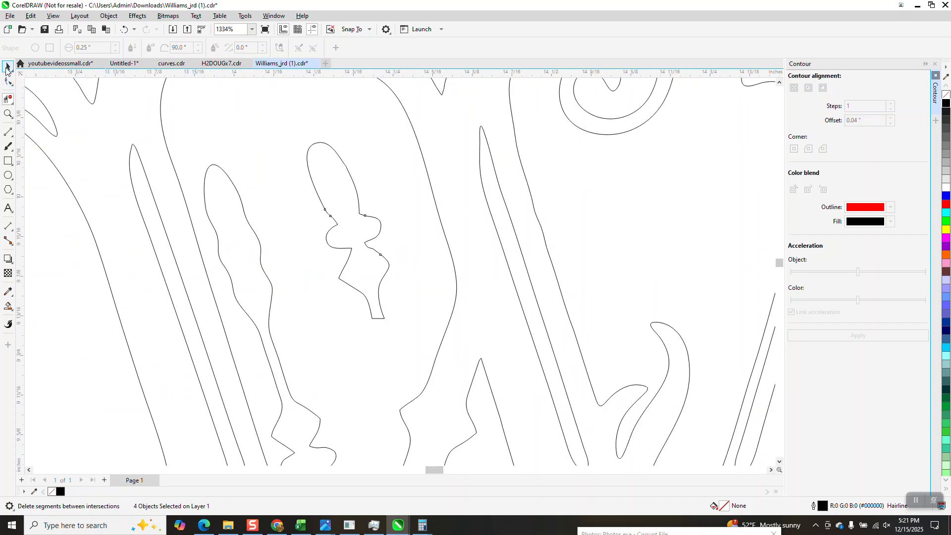
Delete the leftover bars and small pieces beside the outlined W, leaving the red bar and both monograms
left_click(7, 68)
scroll(280, 184, "down", 1)
scroll(445, 226, "down", 1)
scroll(445, 227, "down", 2)
scroll(432, 228, "down", 3)
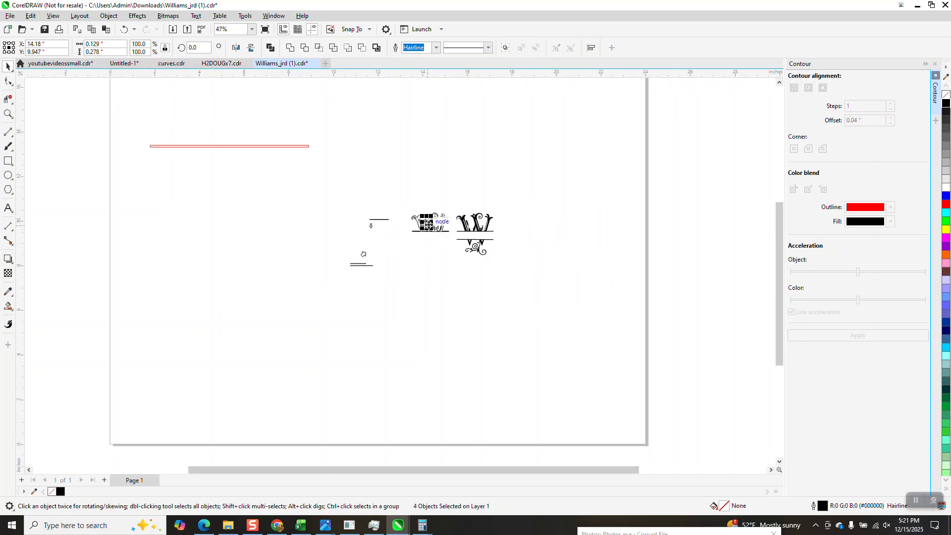
left_click_drag(332, 182, 400, 278)
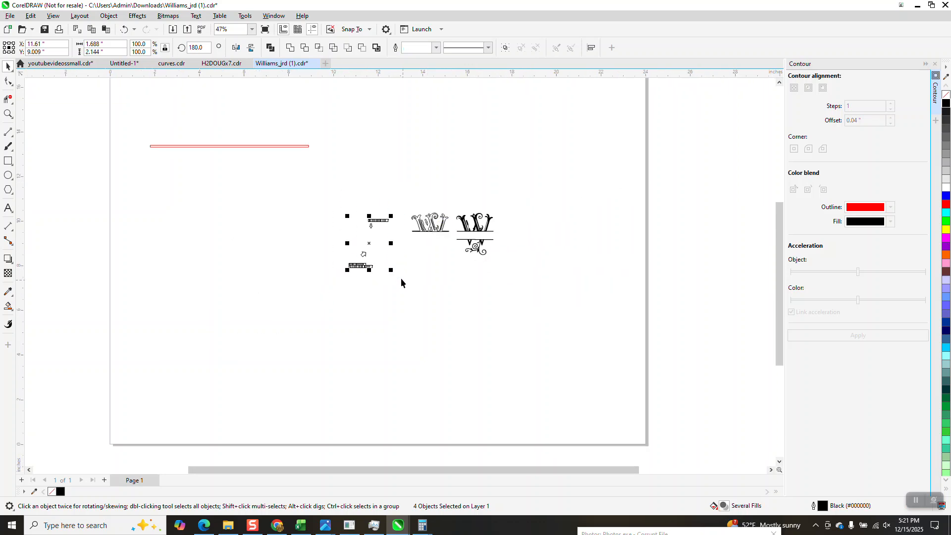
key("Delete")
left_click(426, 226)
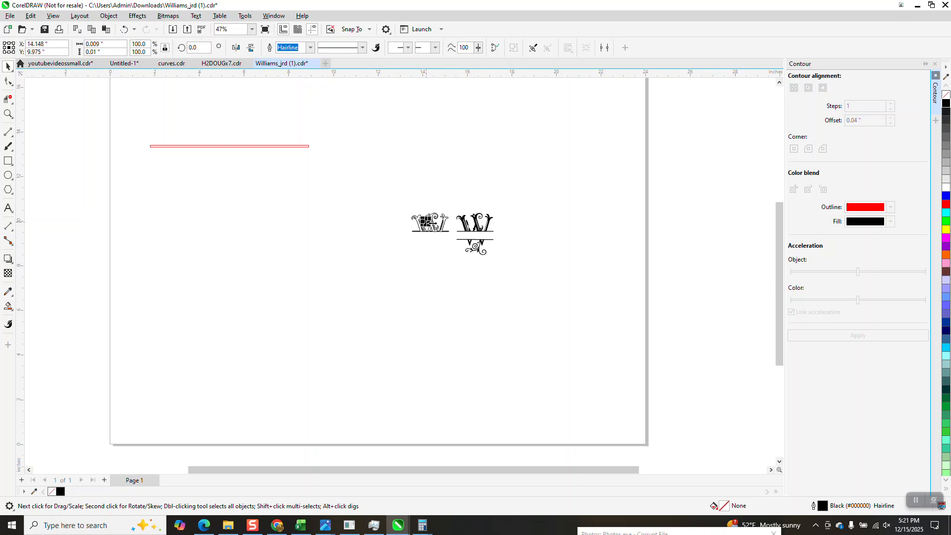
Smart Fill the detached ornament inside the outlined W with black and move the filled copy into empty space below and left of the W
left_click(8, 114)
left_click_drag(342, 222, 387, 270)
left_click_drag(507, 229, 530, 273)
left_click_drag(272, 212, 376, 309)
left_click(127, 33)
scroll(350, 367, "down", 6)
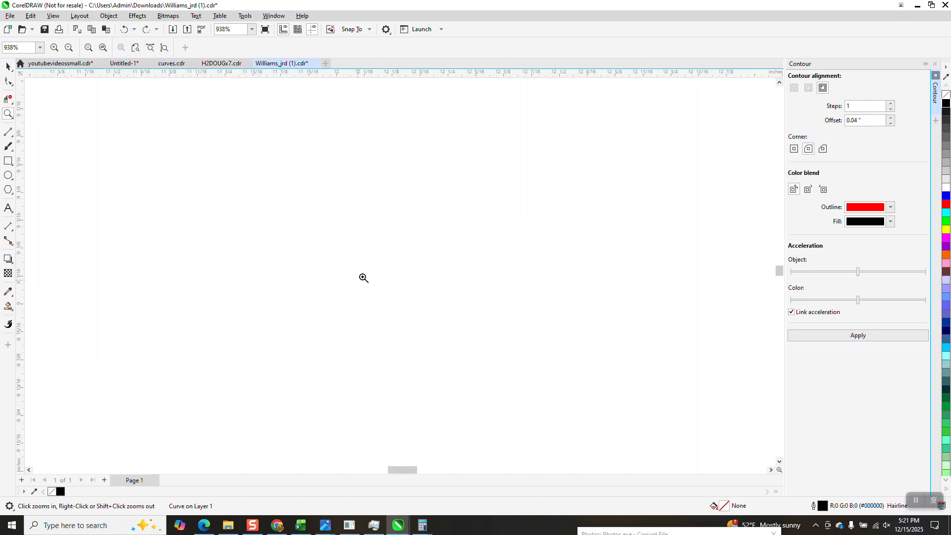
left_click_drag(559, 185, 594, 229)
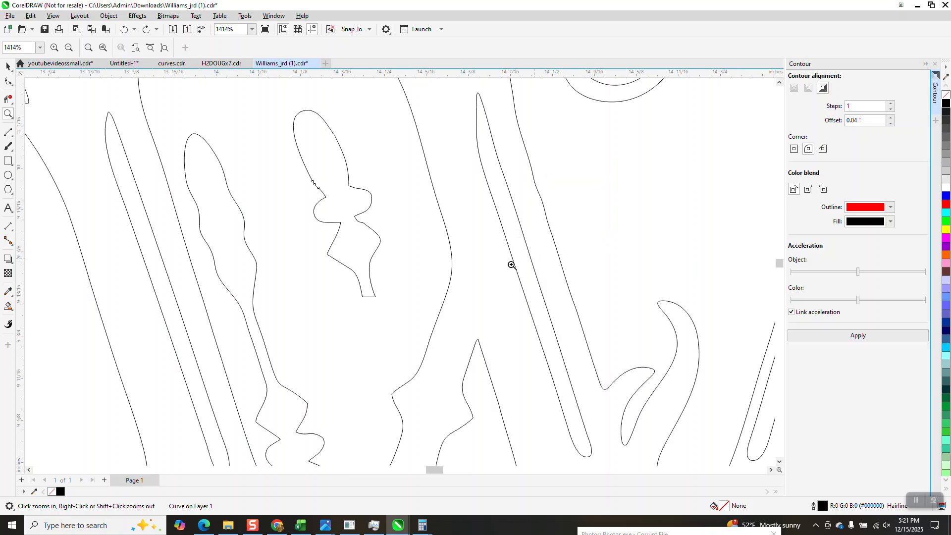
left_click(8, 306)
left_click(348, 212)
scroll(558, 229, "down", 4)
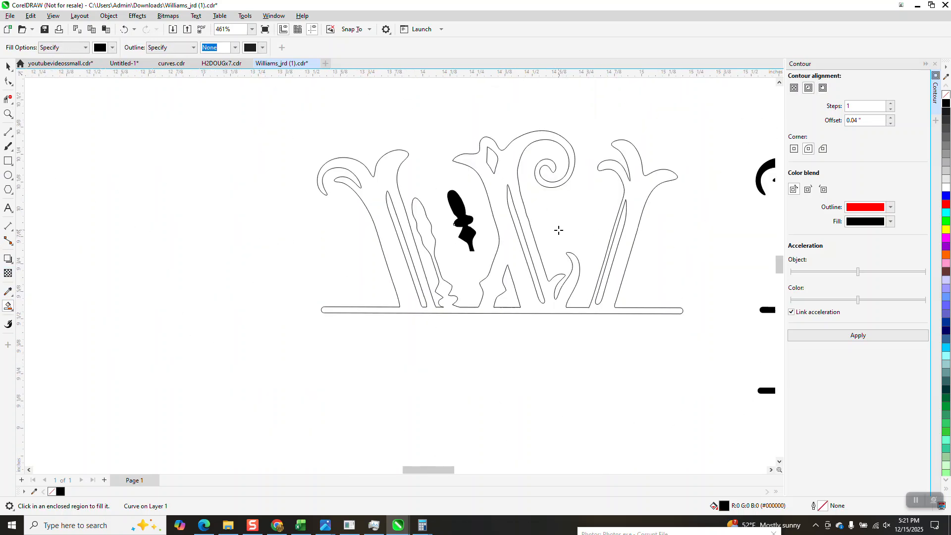
scroll(558, 231, "down", 2)
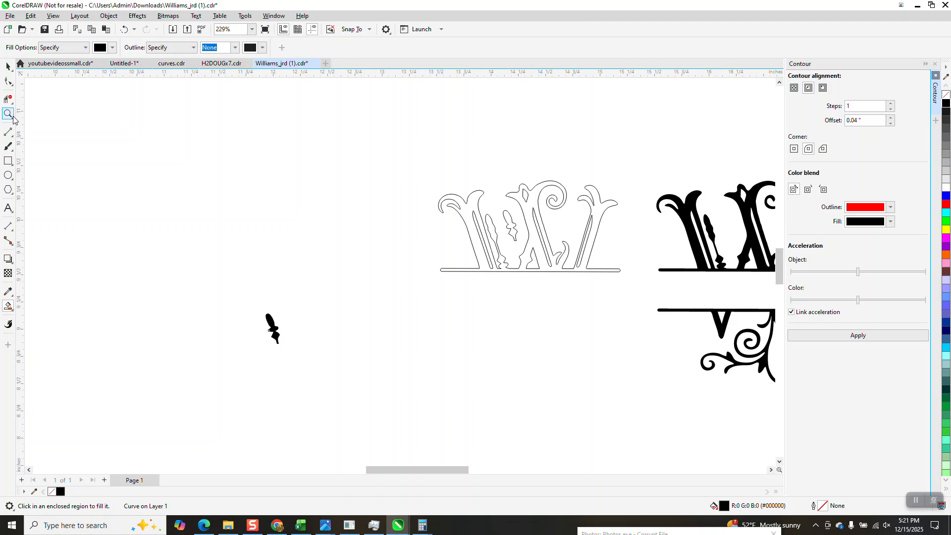
Rotate the copied ornament upright to about 338.4° and give it no fill with a black hairline outline
left_click_drag(263, 290, 320, 351)
key("space")
left_click(254, 229)
left_click(254, 232)
left_click_drag(337, 198, 364, 229)
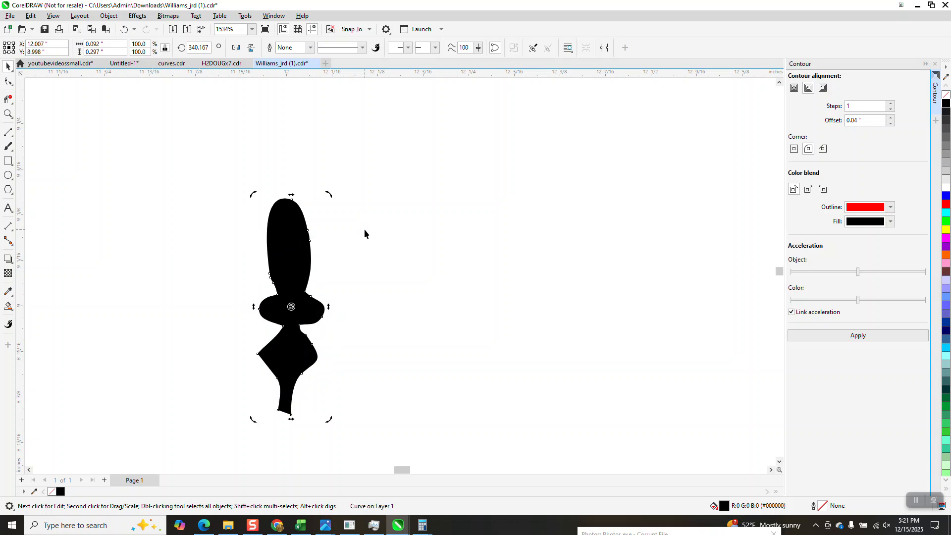
left_click(946, 94)
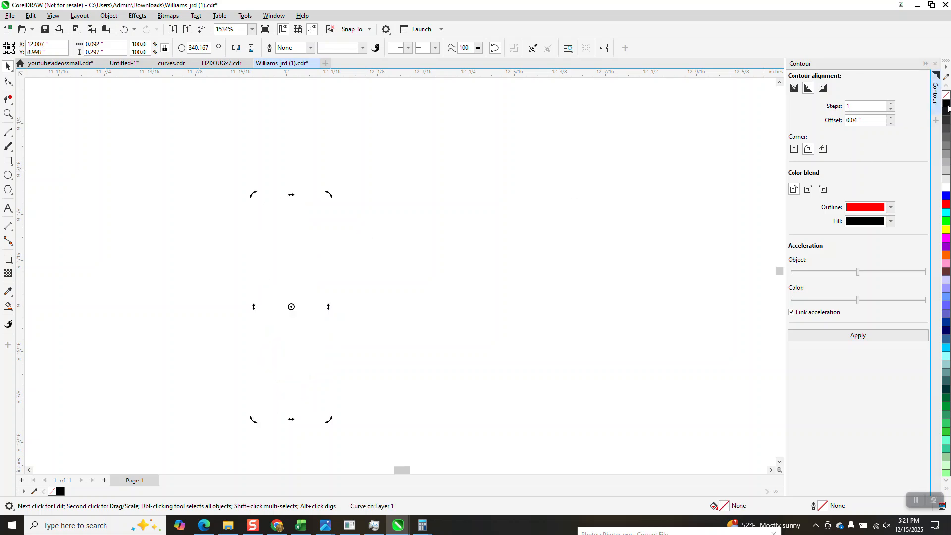
right_click(946, 103)
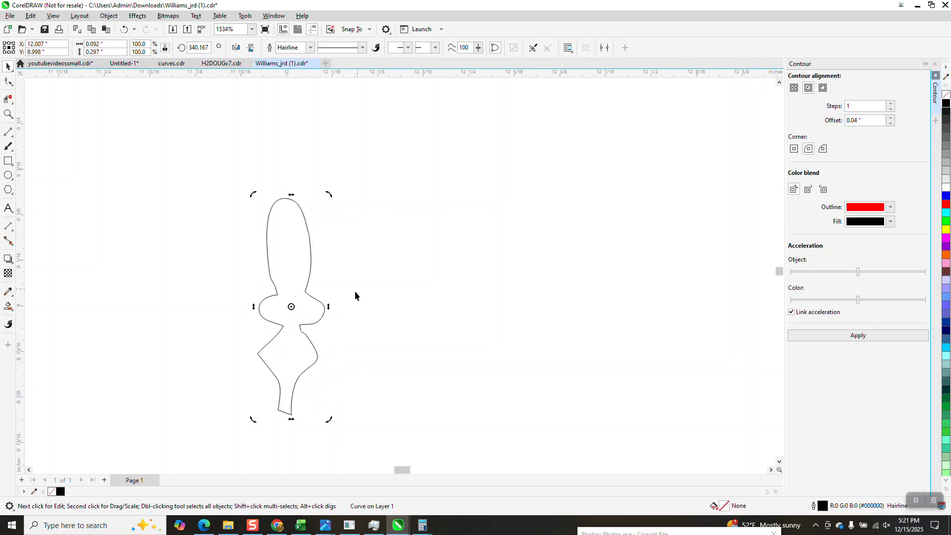
left_click_drag(328, 195, 329, 195)
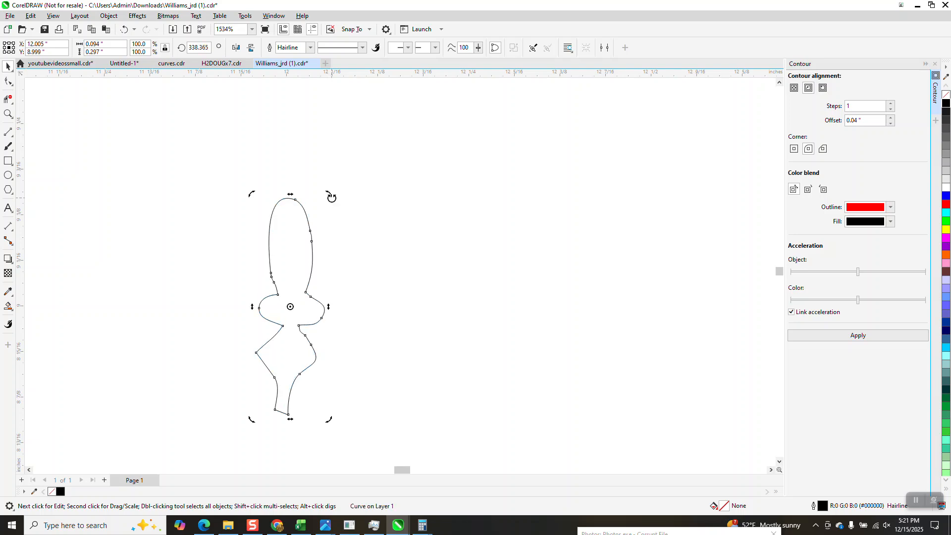
Draw a vertical line about 0.403 in long and center it on the page so it runs through the ornament
left_click(8, 132)
left_click_drag(155, 146, 155, 449)
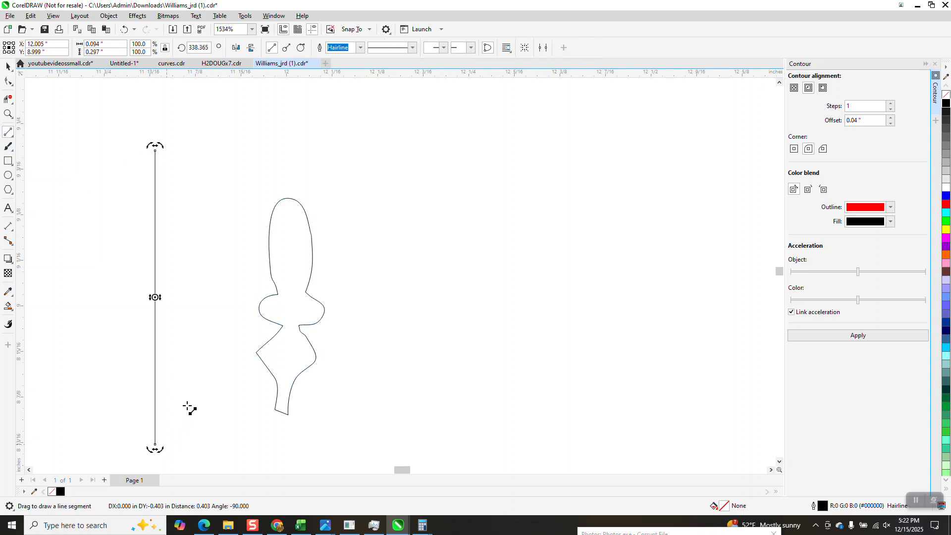
key("p")
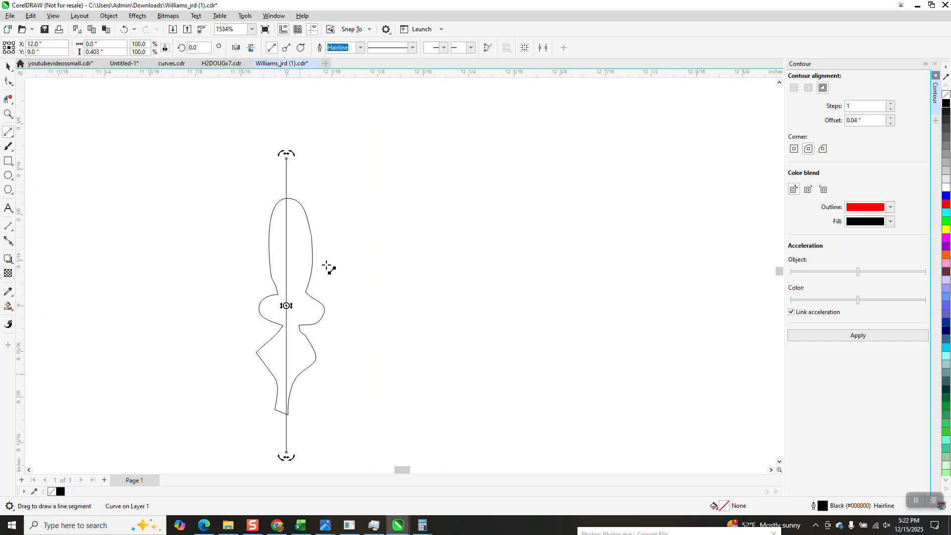
Remove the half of the ornament left of the vertical line with Virtual Segment Delete
left_click(11, 101)
left_click_drag(251, 204, 284, 300)
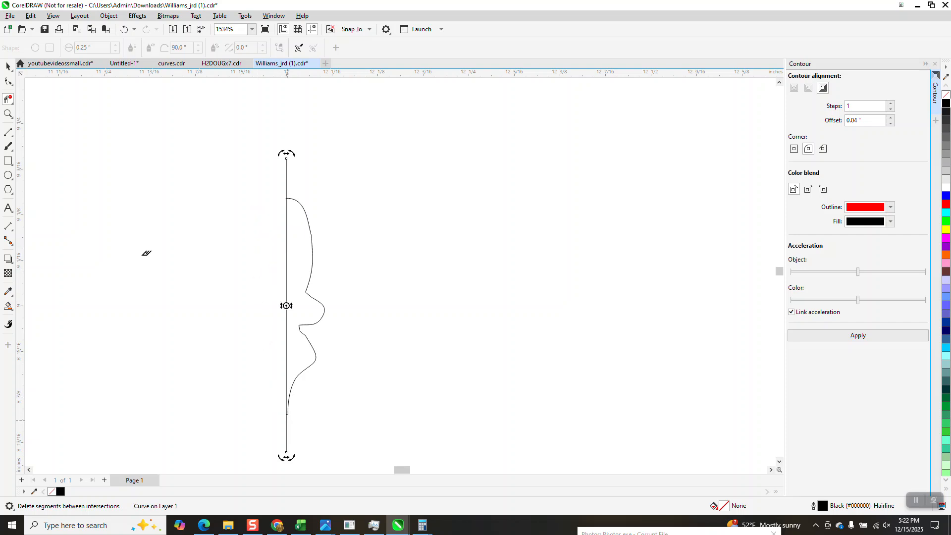
left_click(7, 69)
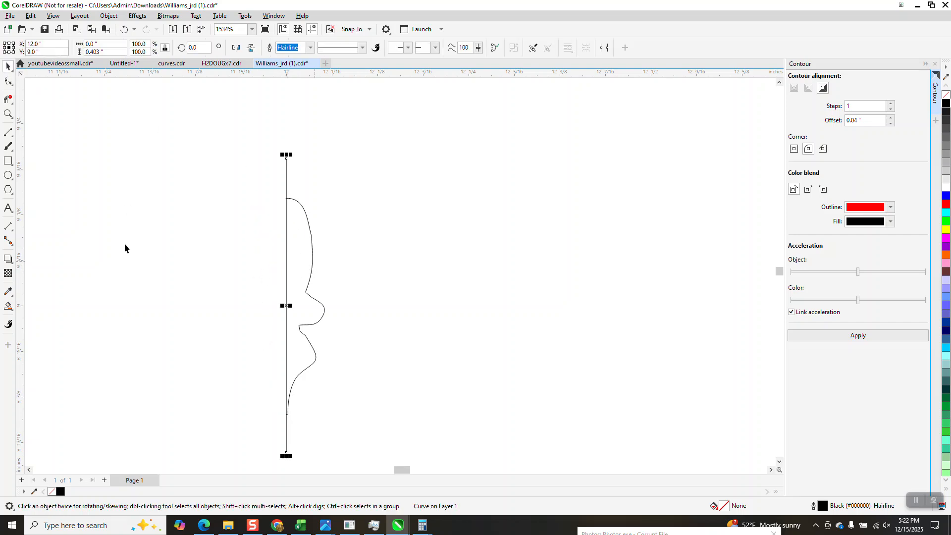
Delete the extra nodes below the half ornament's lower notch so its lower lobe becomes one smooth curve
left_click(8, 114)
left_click_drag(196, 255, 418, 382)
left_click(7, 83)
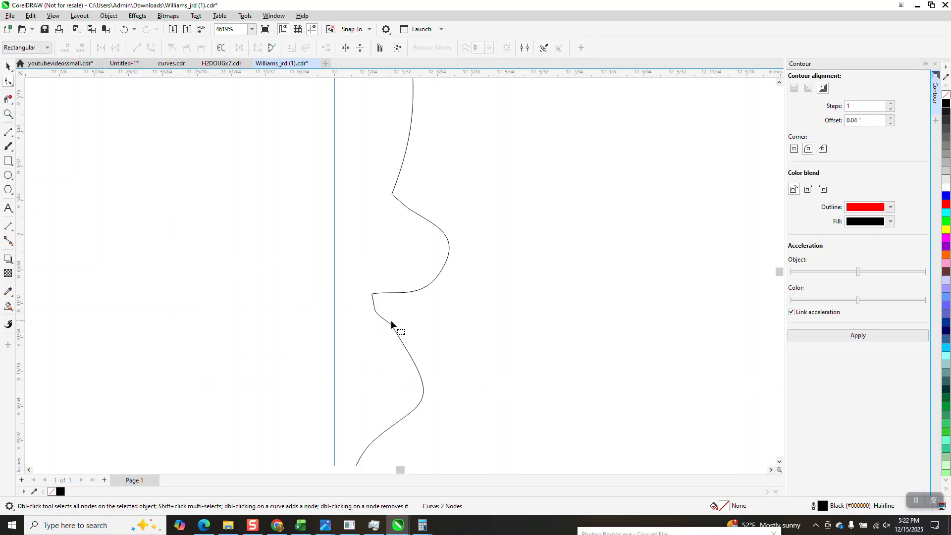
left_click(391, 326)
left_click(391, 325)
key("Delete")
left_click(371, 294)
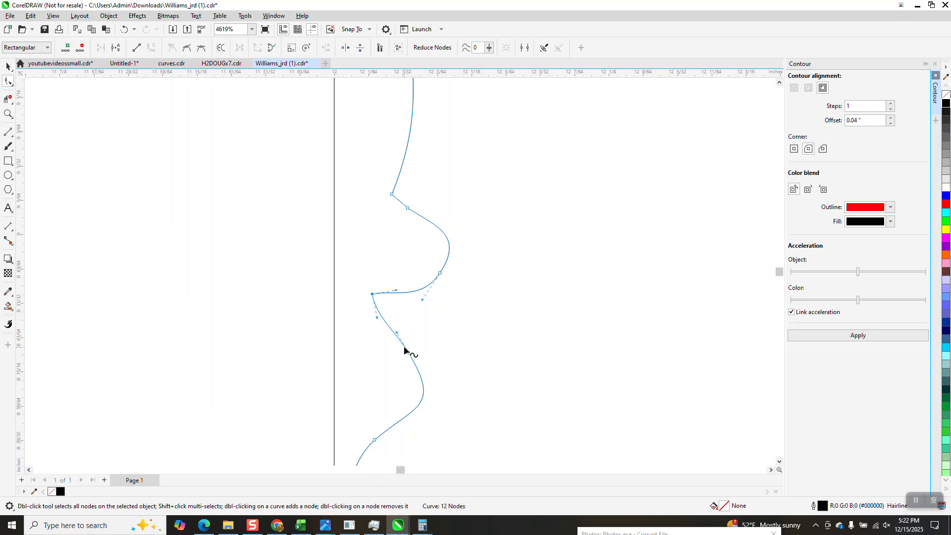
left_click_drag(379, 319, 392, 336)
key("Delete")
scroll(423, 347, "down", 3)
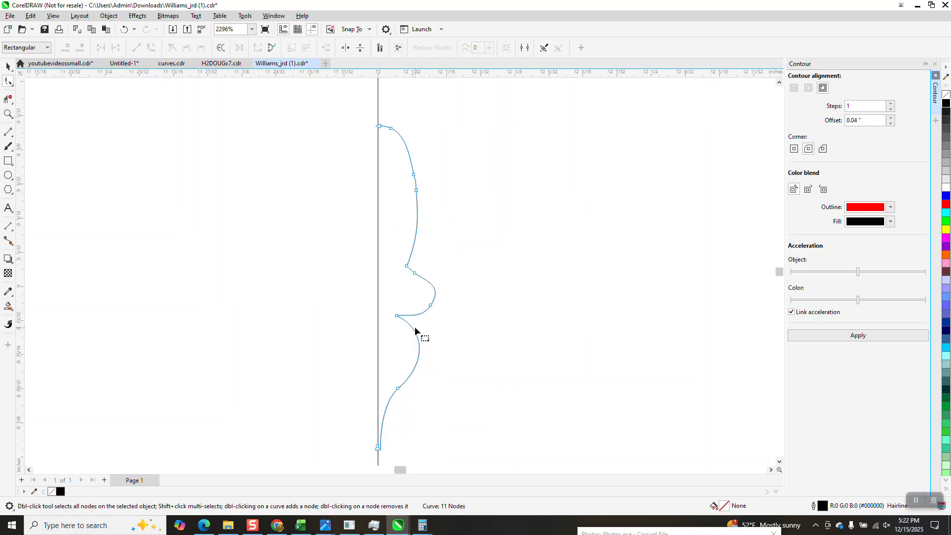
left_click_drag(398, 250, 399, 250)
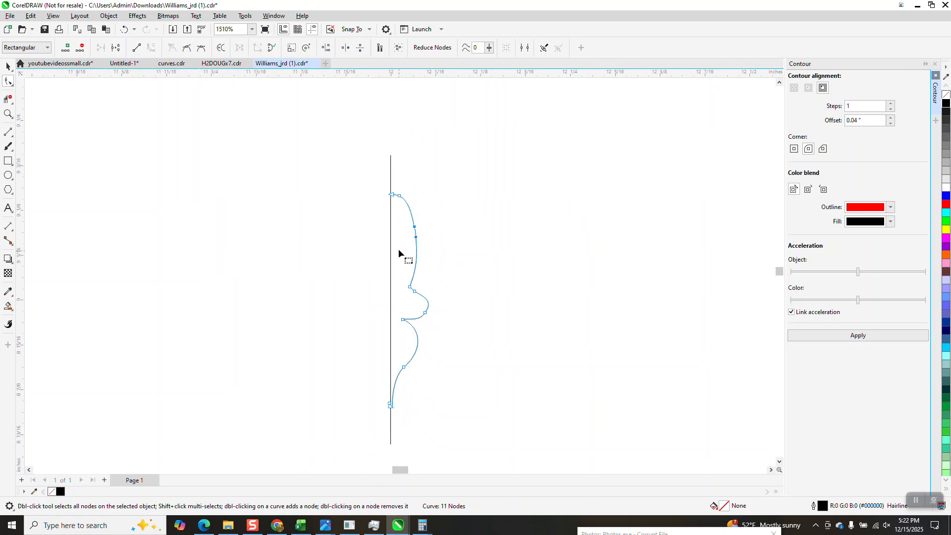
key("Delete")
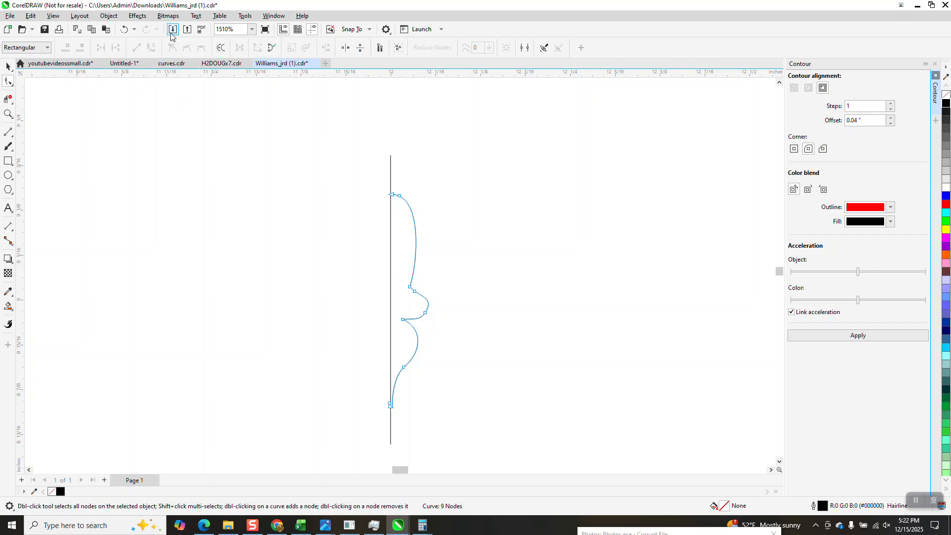
left_click(124, 29)
Delete the lower of the two close nodes on the upper lobe's side and the extra node beside its top end
left_click_drag(484, 207, 407, 244)
key("Delete")
left_click_drag(395, 202, 410, 192)
key("Delete")
scroll(480, 206, "down", 1)
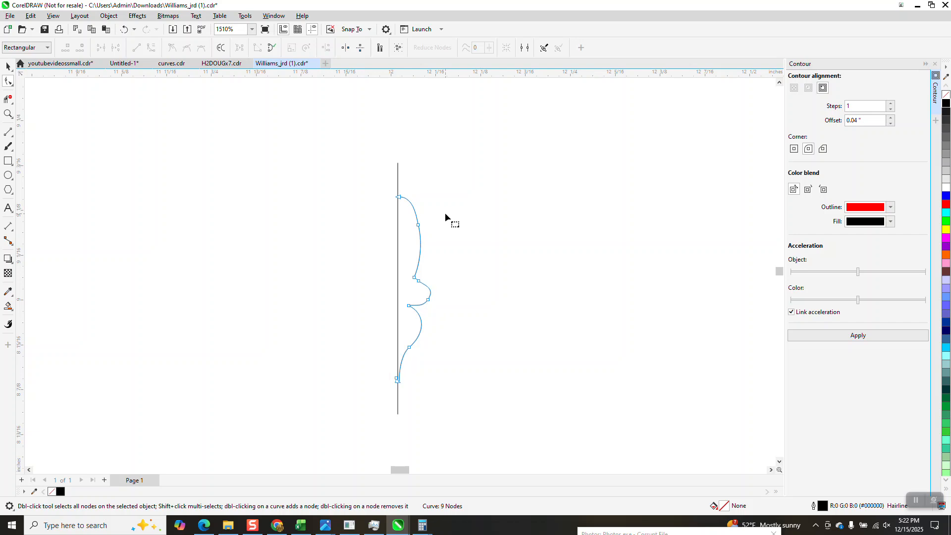
Mirror a copy of the half ornament across the vertical line to complete the shape, and delete the line
left_click(9, 69)
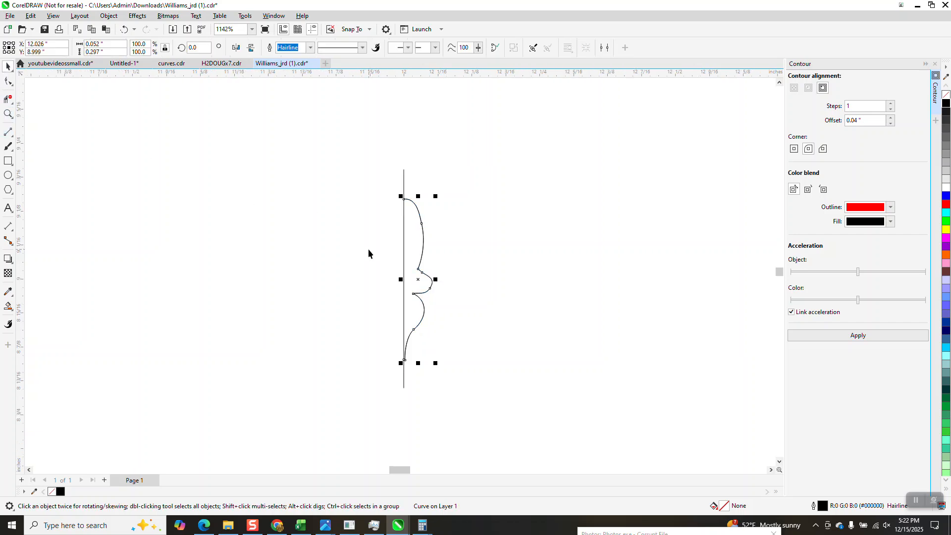
left_click_drag(435, 279, 390, 284)
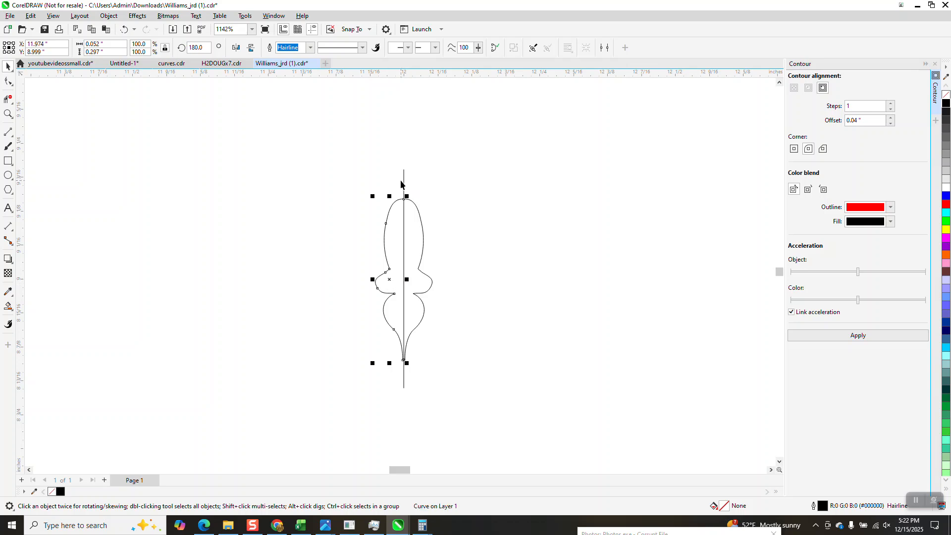
left_click(404, 184)
key("Delete")
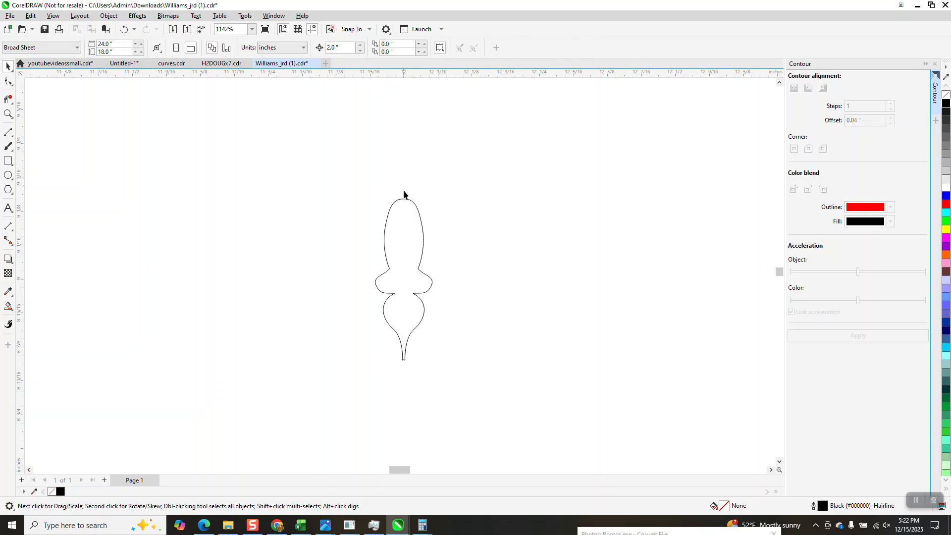
Draw a rectangle about 0.253 by 0.356 in around the mirrored ornament and Smart Fill the ornament with black
left_click(8, 161)
left_click_drag(345, 186, 485, 380)
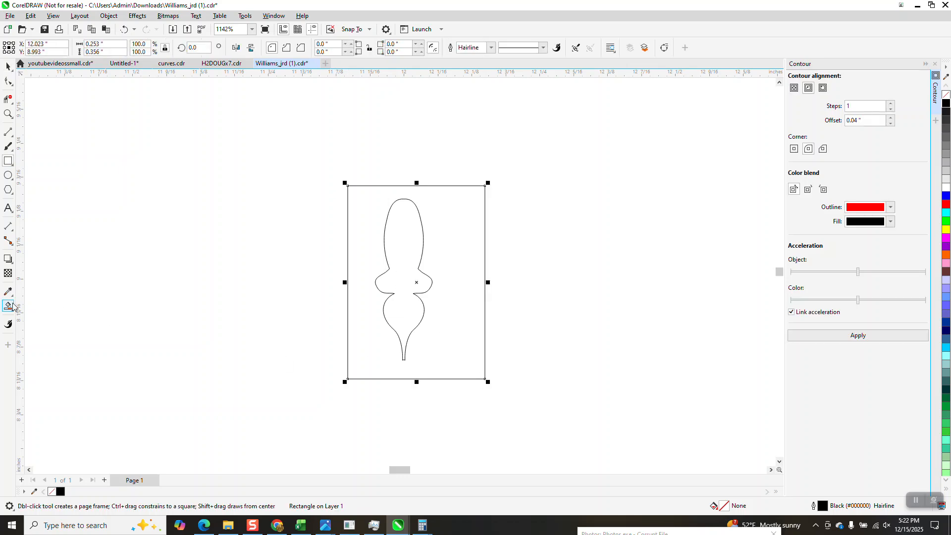
key("s")
left_click(414, 248)
scroll(296, 243, "down", 1)
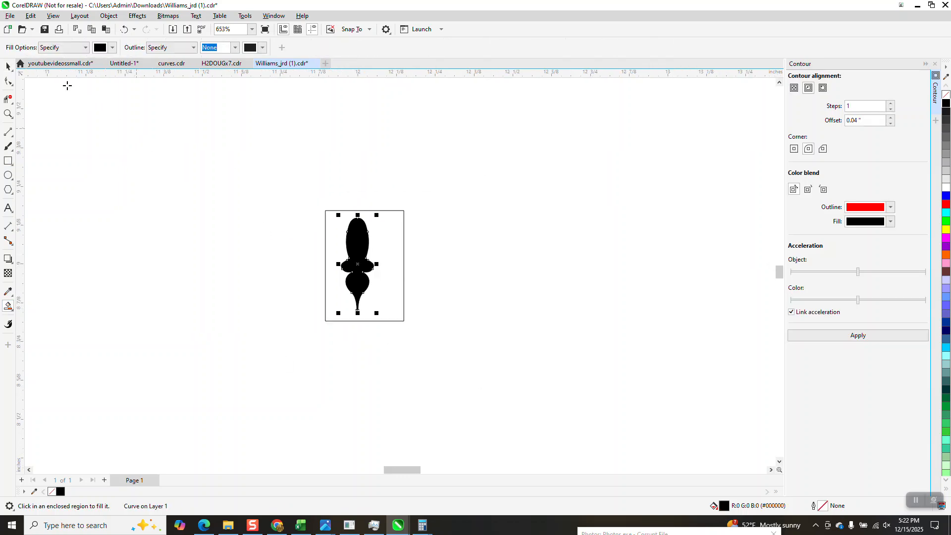
Move the filled ornament out of the rectangle and delete the rectangle with the two outline halves
left_click(8, 66)
left_click_drag(357, 258, 493, 259)
left_click_drag(230, 184, 435, 330)
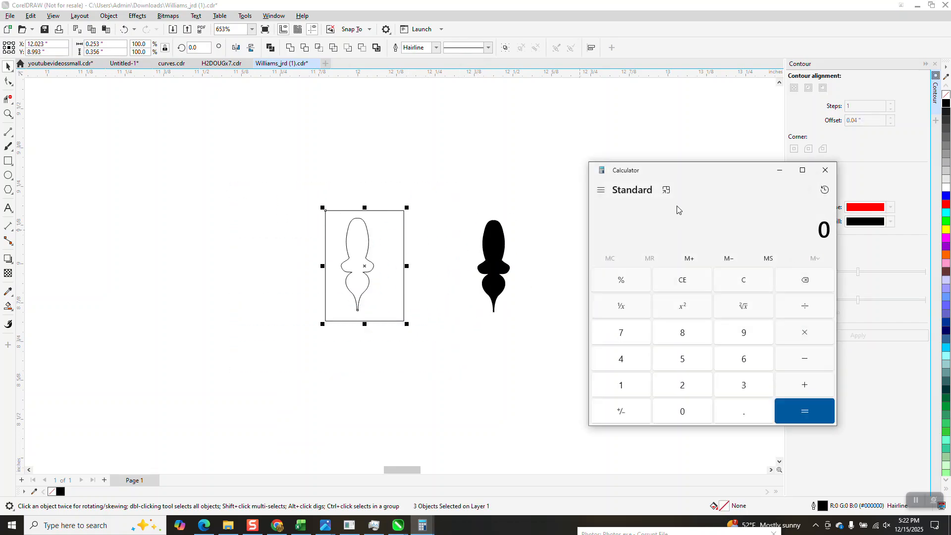
left_click(825, 170)
key("Delete")
Give the filled ornament no fill with a hairline outline and move it into the gap inside the filled W
left_click_drag(565, 315, 565, 315)
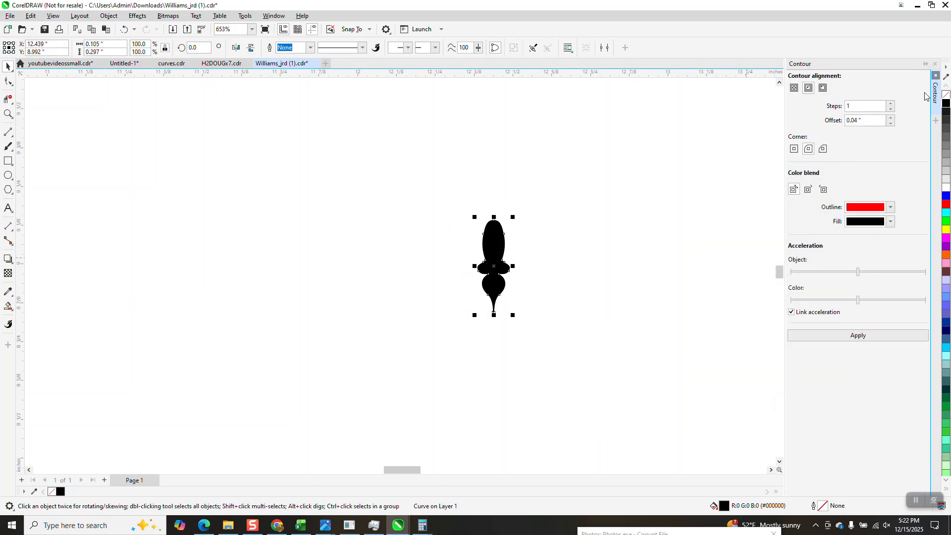
left_click(946, 94)
scroll(97, 351, "down", 4)
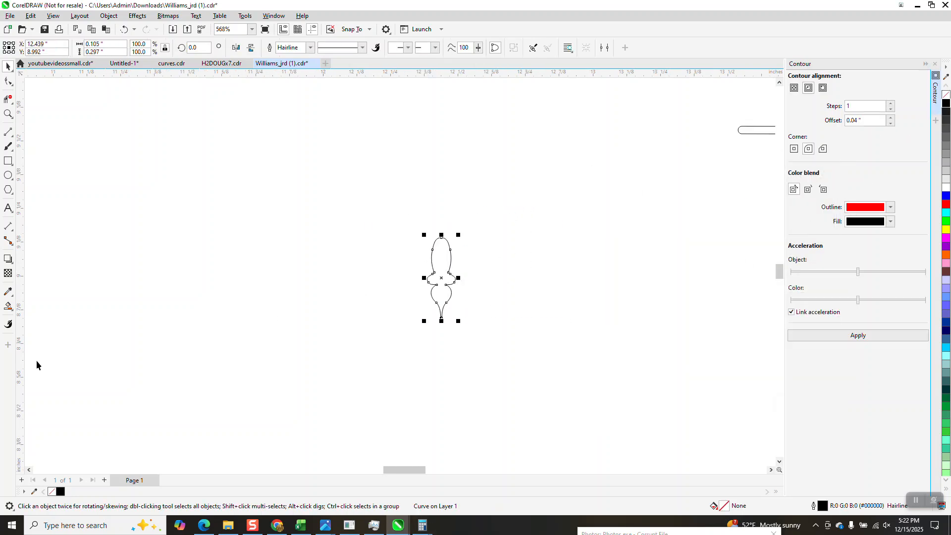
left_click_drag(179, 338, 446, 266)
Change the filled upper half of the W to no fill with a black hairline outline
left_click(8, 114)
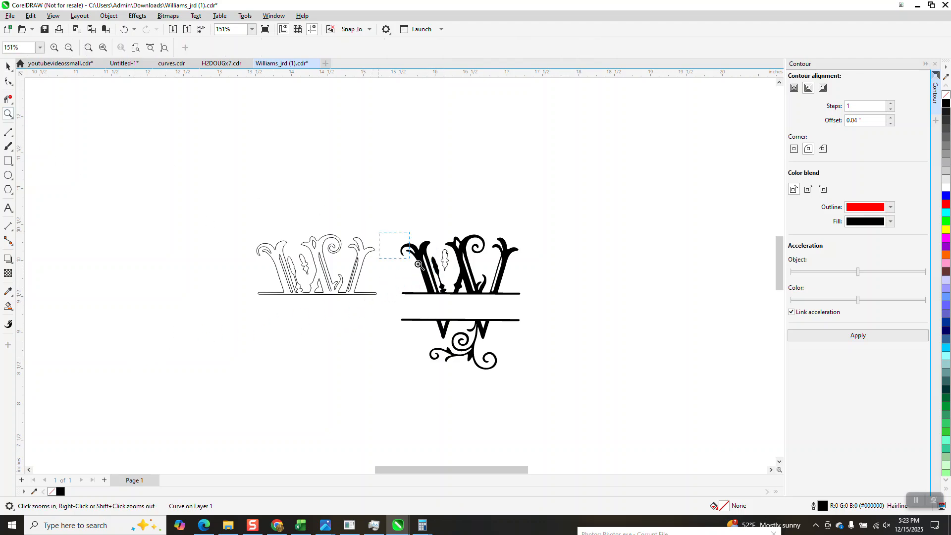
left_click_drag(392, 244, 585, 365)
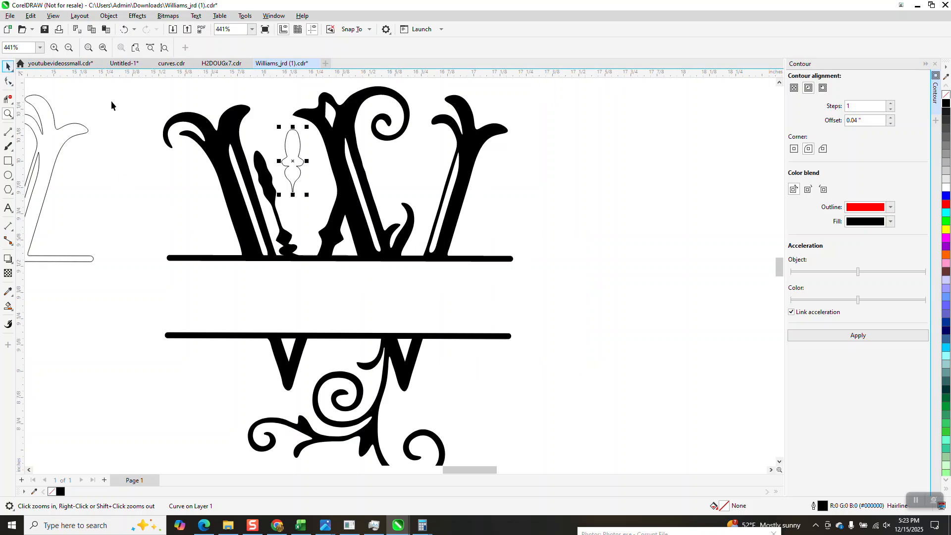
key("space")
left_click(234, 165)
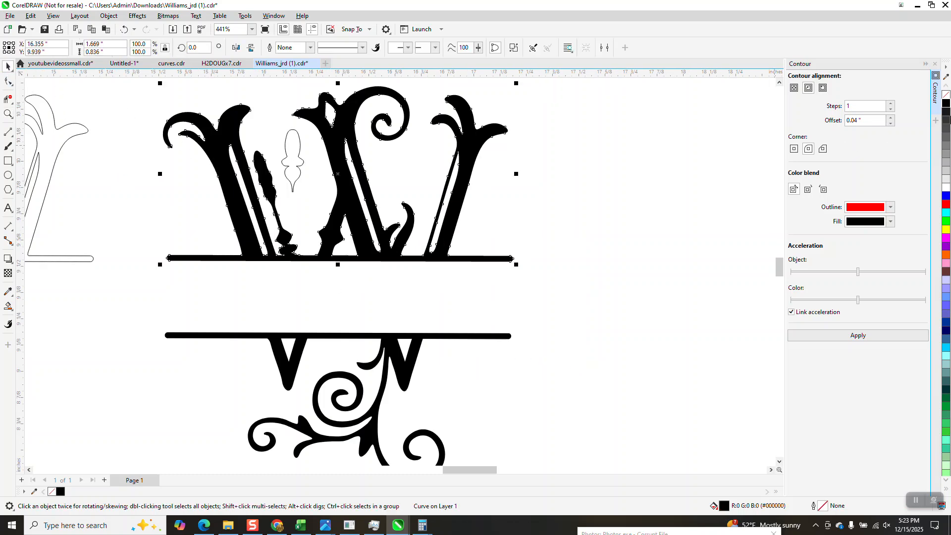
left_click(946, 94)
right_click(945, 103)
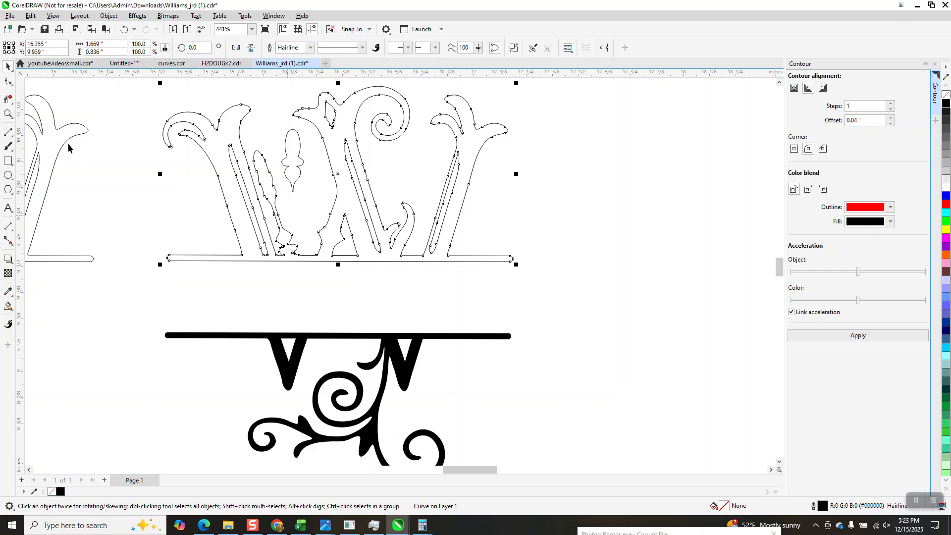
Draw a slanted line about 0.05 in wide across the old left ornament's stem and remove the part above it with Virtual Segment Delete
left_click(9, 115)
left_click_drag(244, 145, 384, 245)
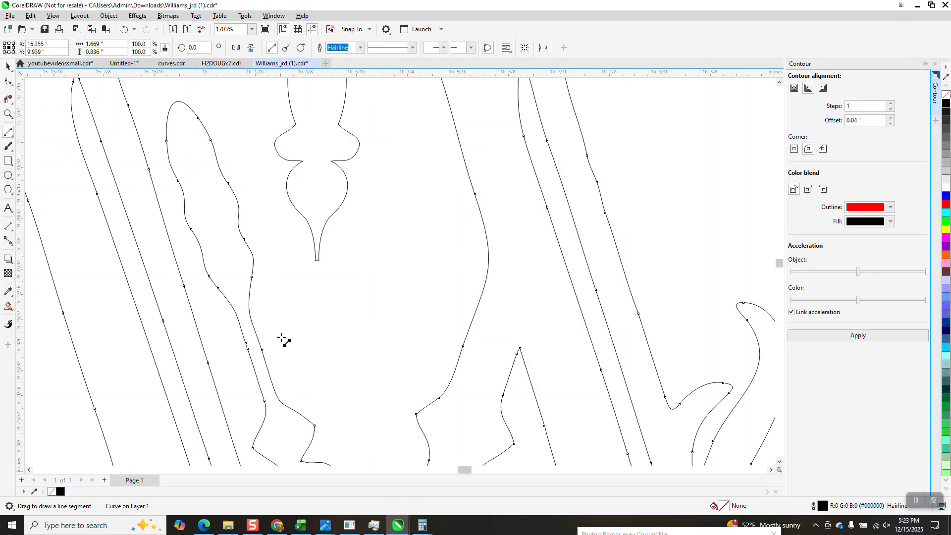
left_click_drag(282, 338, 241, 361)
left_click(8, 98)
left_click(166, 122)
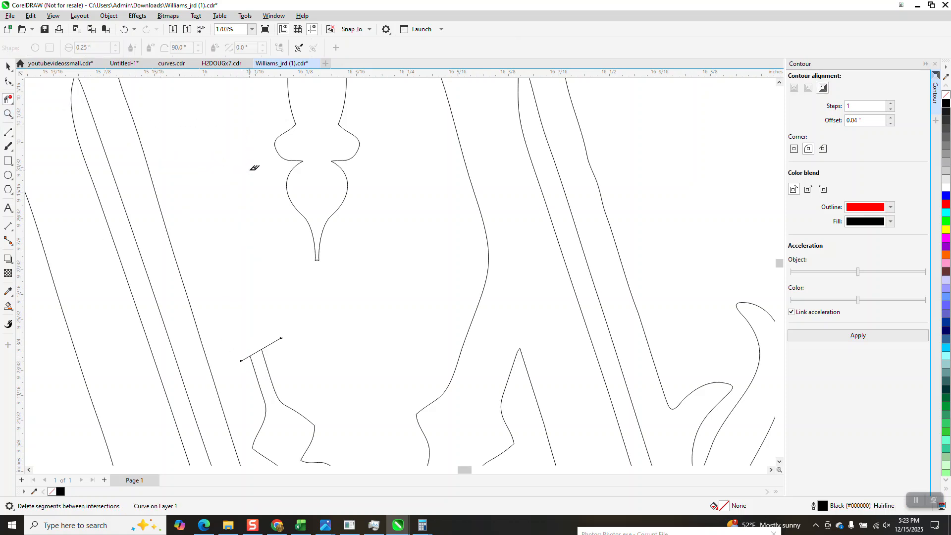
Move the new ornament's stem tip onto the cut stem at the slanted line and rotate the ornament to about 16.8°
key("space")
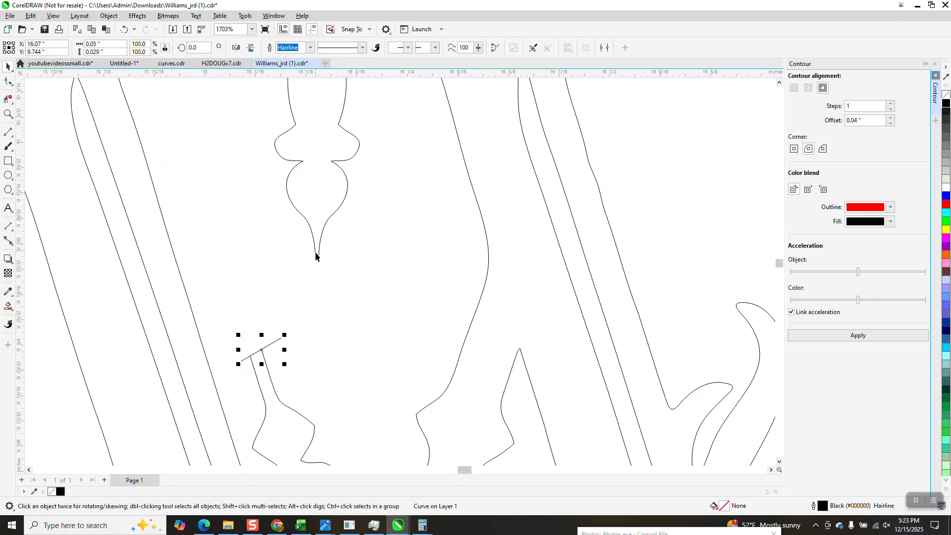
left_click_drag(315, 258, 257, 355)
left_click(260, 249)
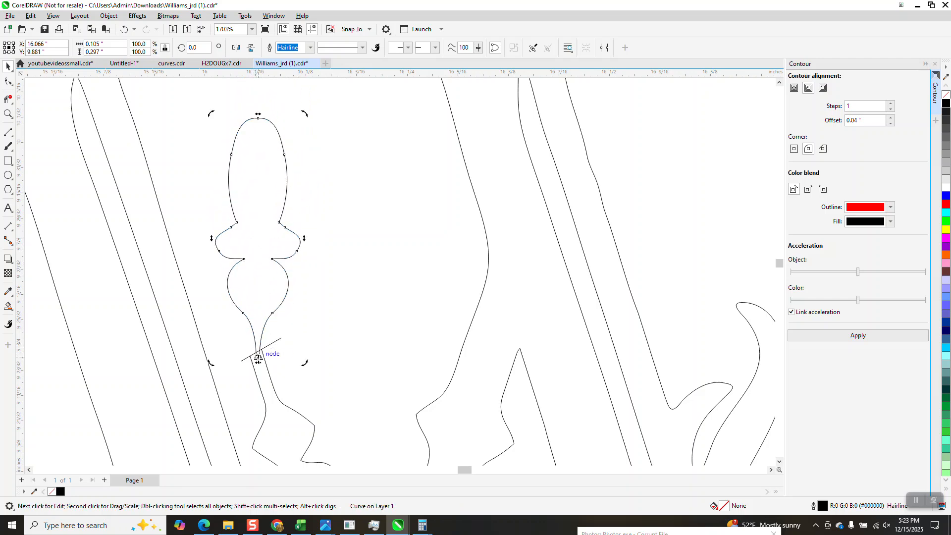
left_click_drag(305, 113, 232, 106)
left_click(311, 154)
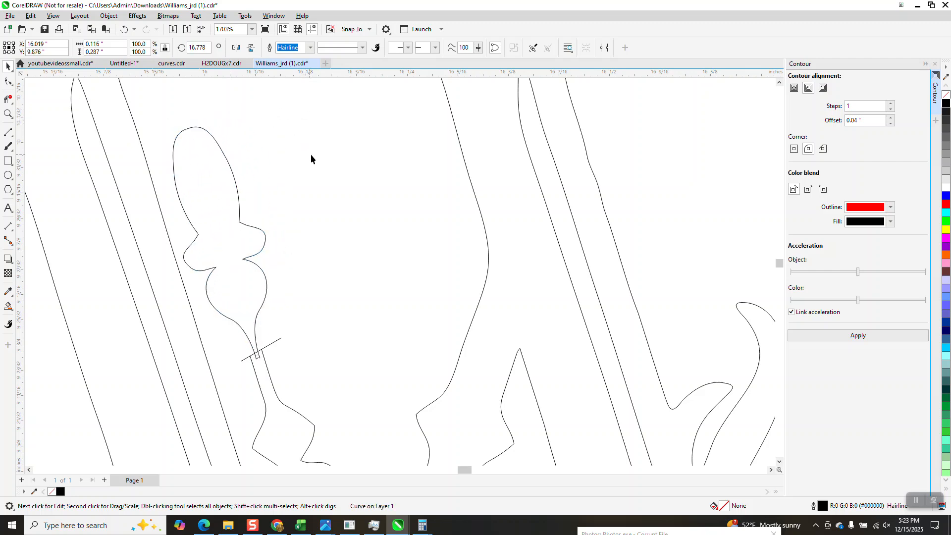
Delete the slanted guide line and stretch the new ornament's two stem-end corners outward onto the edges of the old stem
left_click(274, 341)
key("Delete")
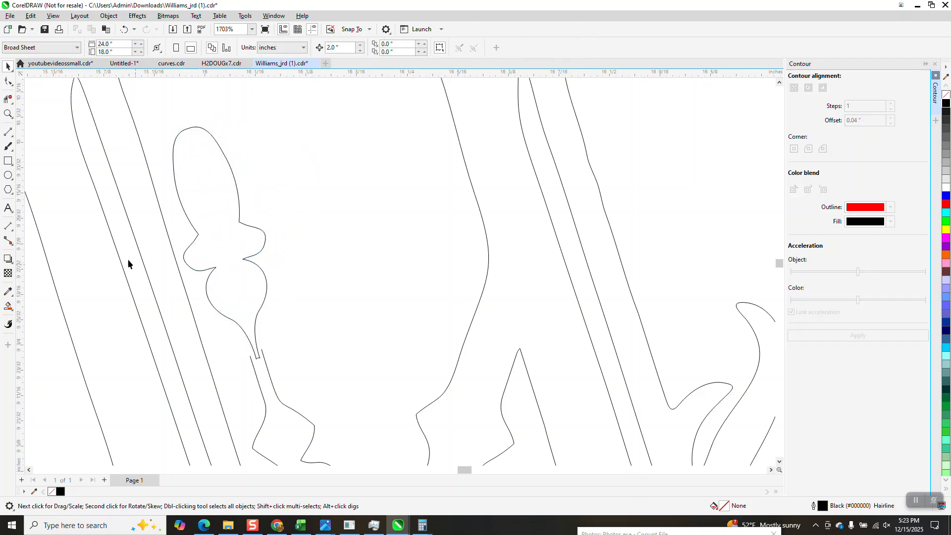
left_click(7, 114)
left_click_drag(155, 319, 333, 439)
left_click(8, 81)
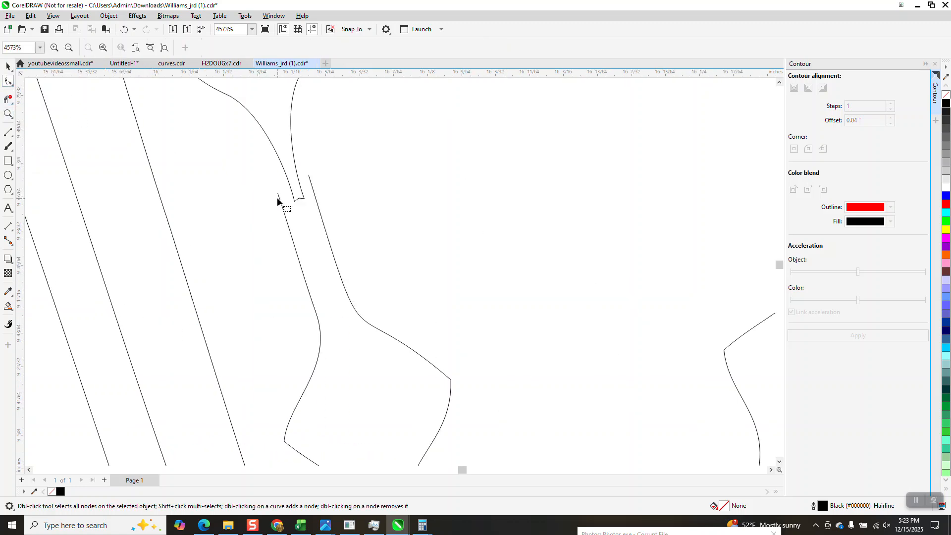
left_click(297, 201)
left_click_drag(296, 201, 316, 198)
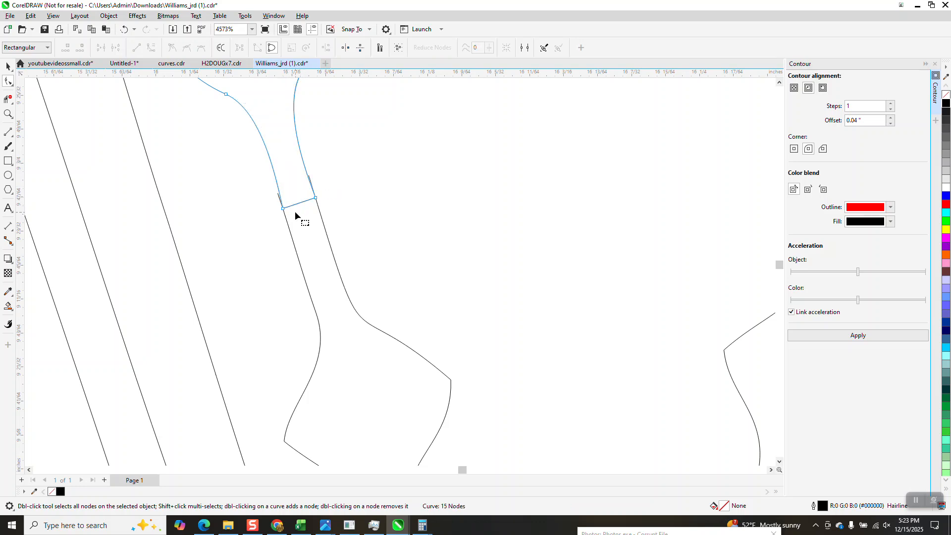
Remove the overhanging left end of the old stem with Virtual Segment Delete
left_click(9, 99)
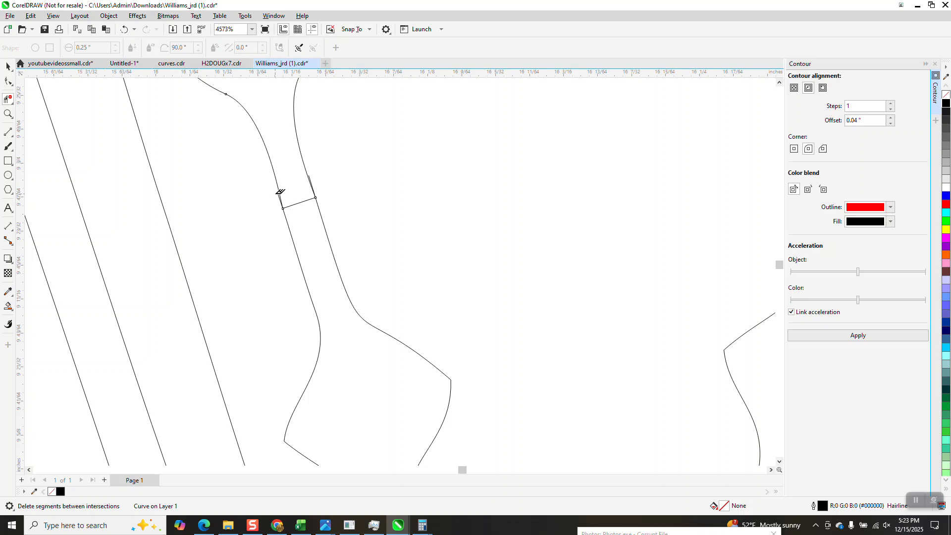
left_click(280, 191)
Try to remove the overhanging right end of the old stem with Virtual Segment Delete
left_click(310, 174)
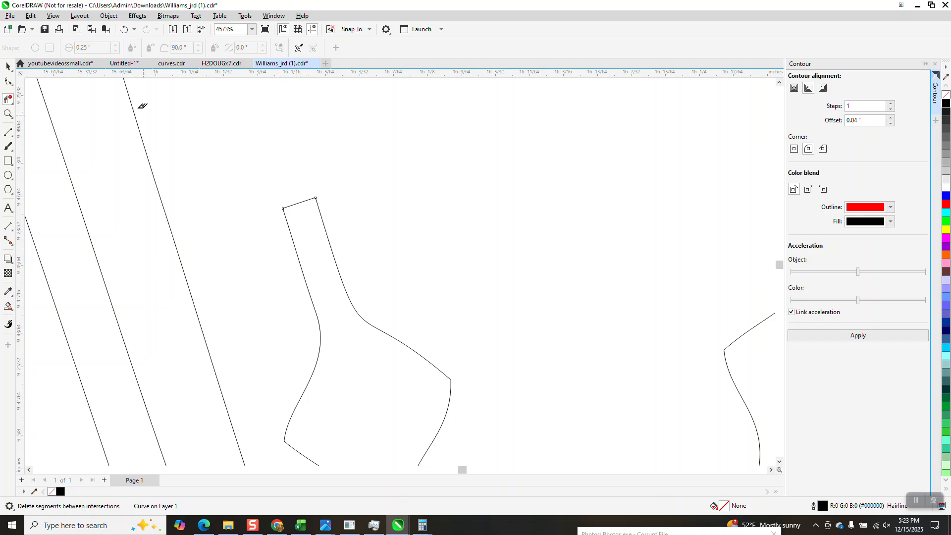
left_click(123, 29)
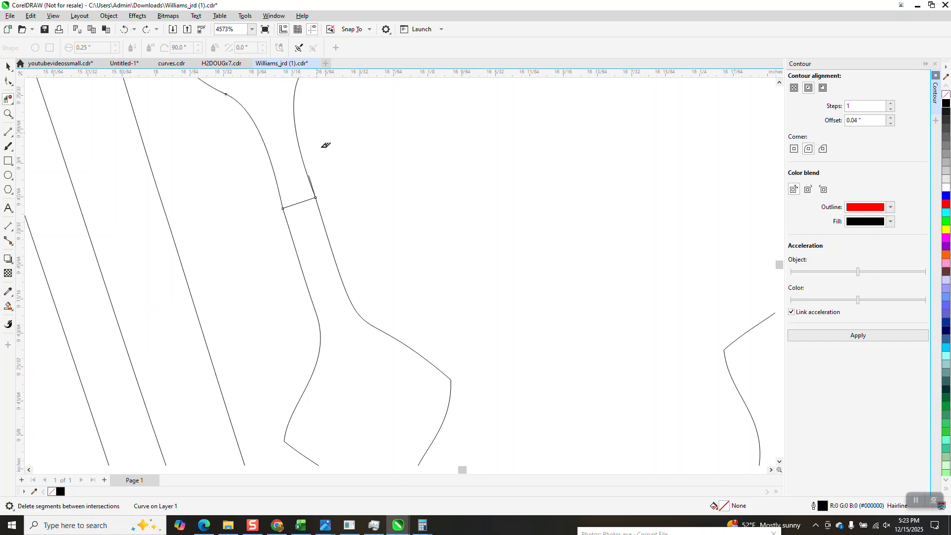
left_click(311, 176)
left_click(124, 29)
Try to delete the end node of the old stem's overhanging right edge with the Shape tool
left_click(8, 114)
left_click_drag(285, 159, 347, 213)
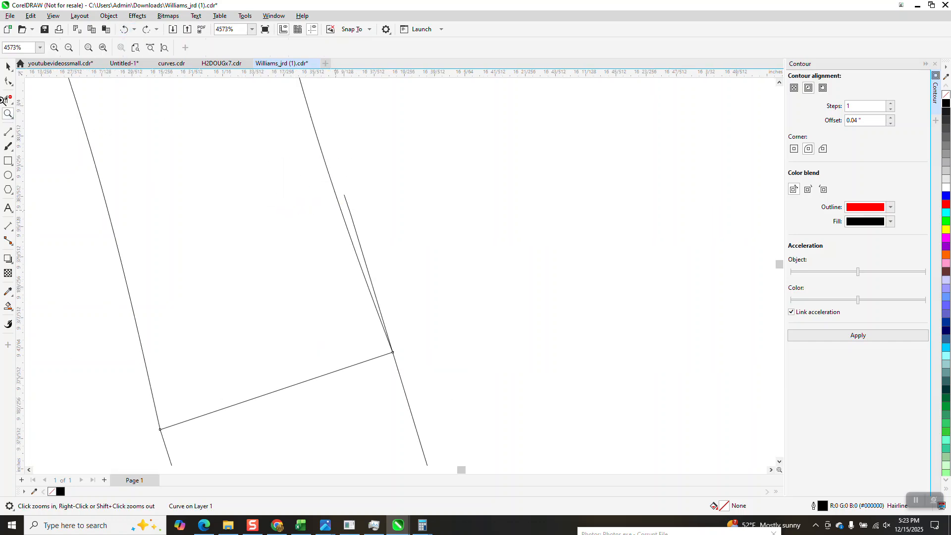
left_click(8, 81)
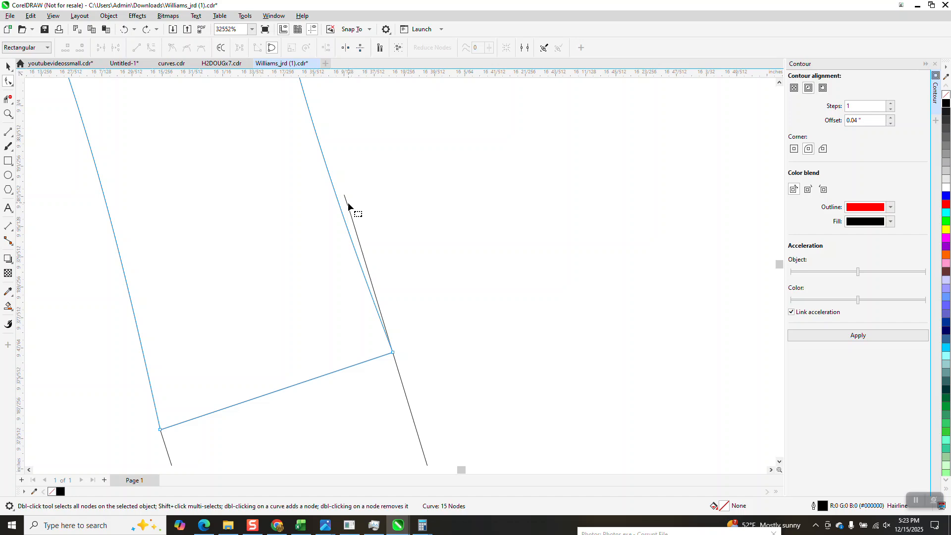
left_click(348, 204)
left_click_drag(340, 218, 340, 219)
key("Delete")
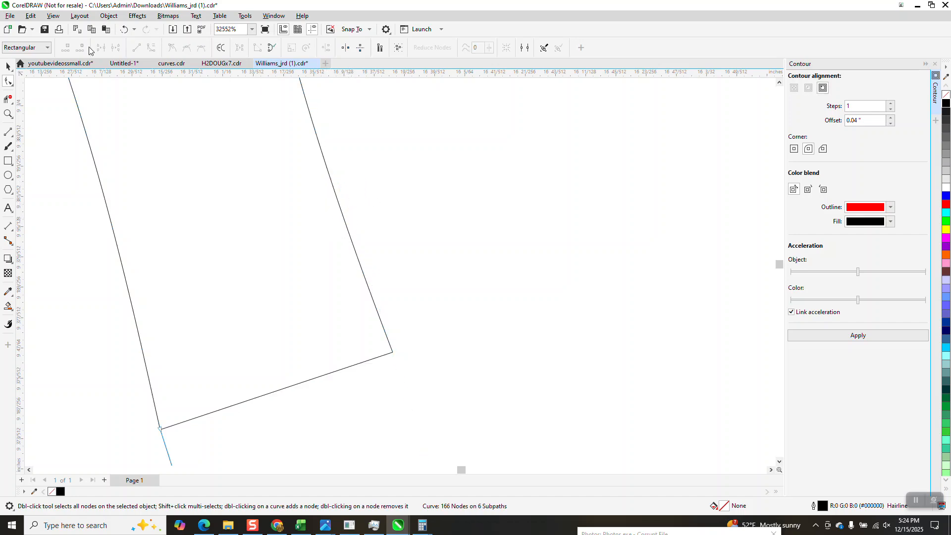
left_click(124, 30)
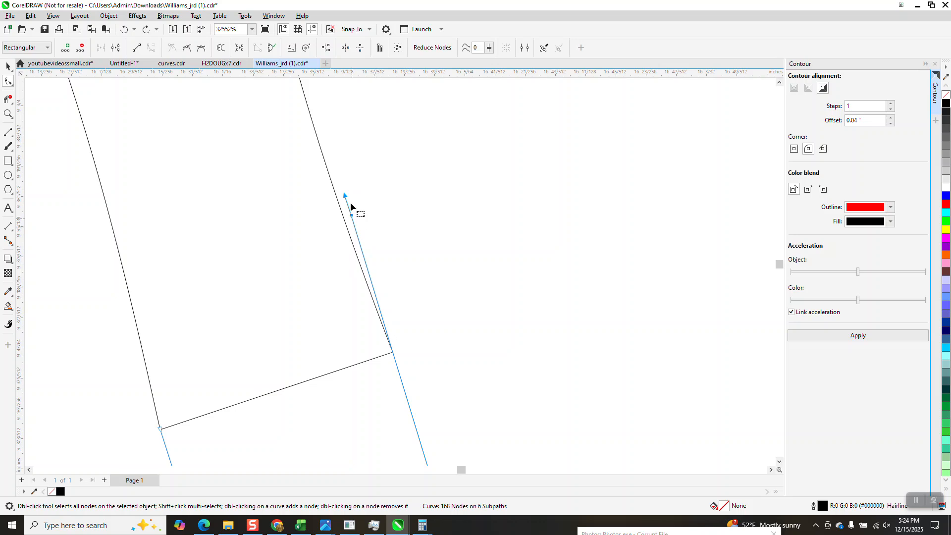
Pull the old stem's right edge onto the new ornament's lower right stem corner
left_click_drag(351, 214, 352, 218)
left_click(393, 354)
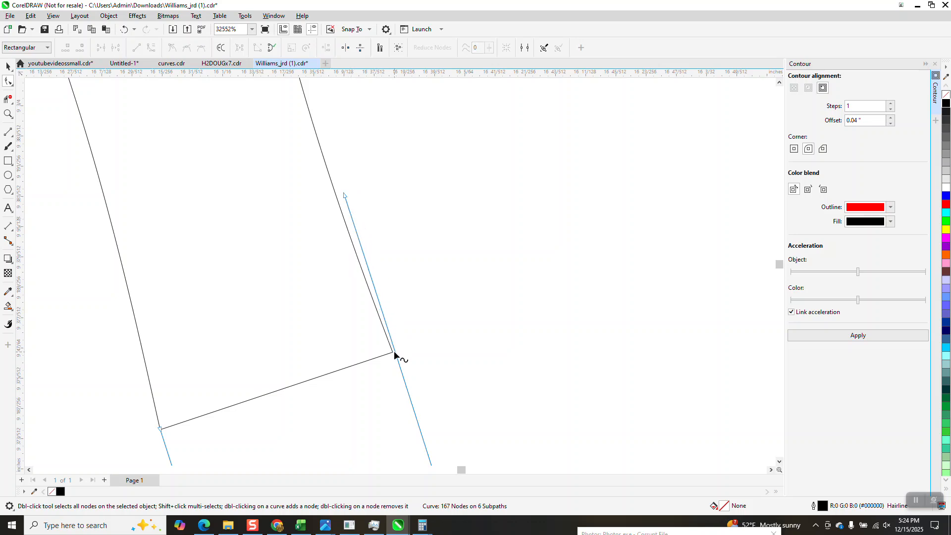
left_click_drag(396, 354, 399, 354)
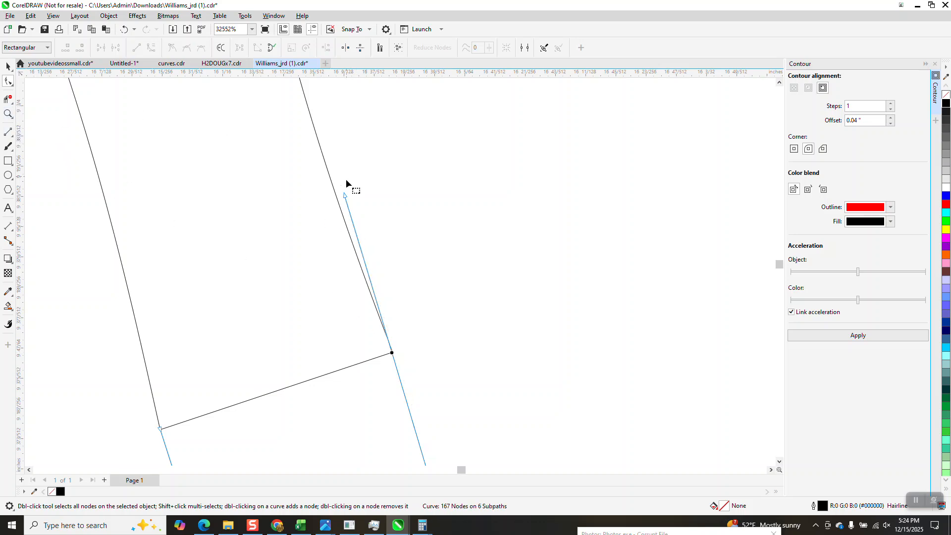
Try to delete the old stem's end node above the new ornament's right stem corner
left_click(343, 194)
left_click(345, 199)
key("Delete")
scroll(352, 201, "down", 1)
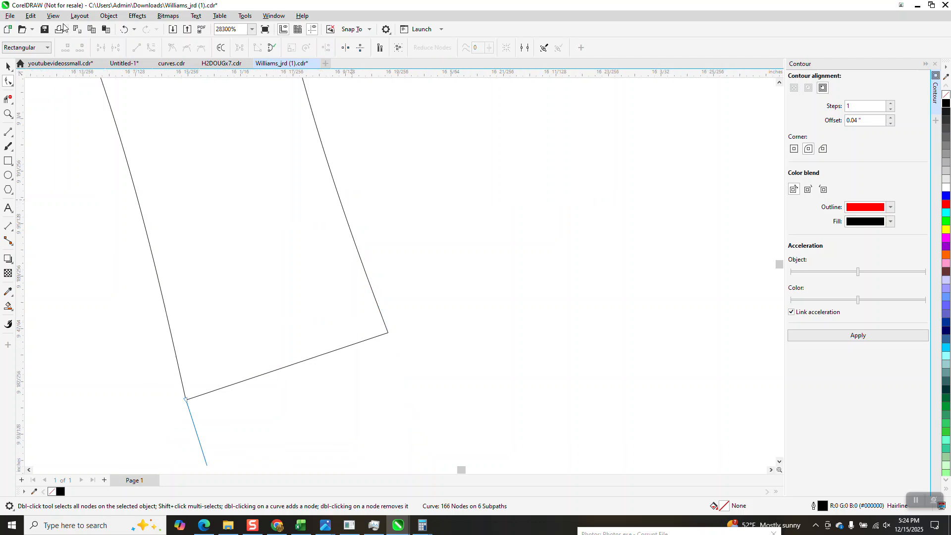
Remove the old stem's overhanging right end and the line closing the ornament's stem with Virtual Segment Delete
left_click(8, 99)
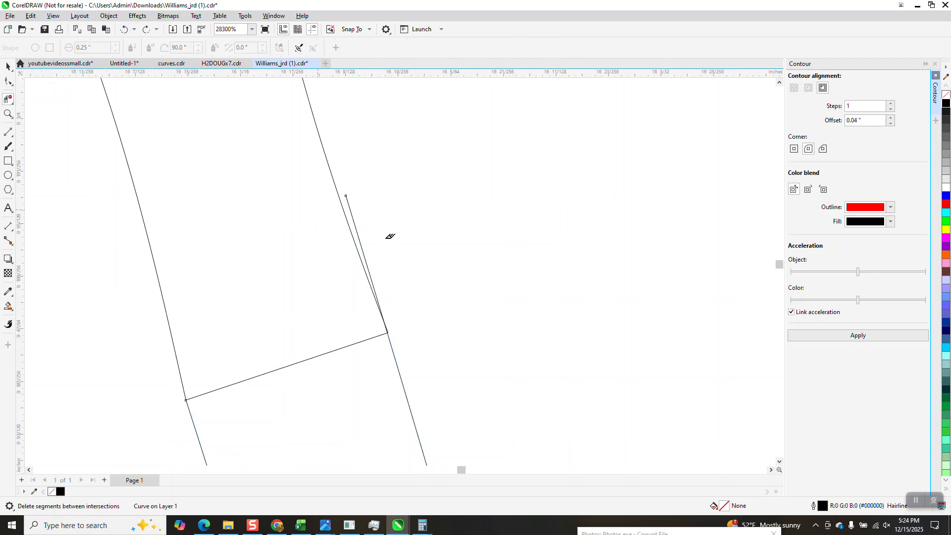
left_click(355, 223)
scroll(355, 216, "down", 5)
left_click_drag(326, 274, 343, 326)
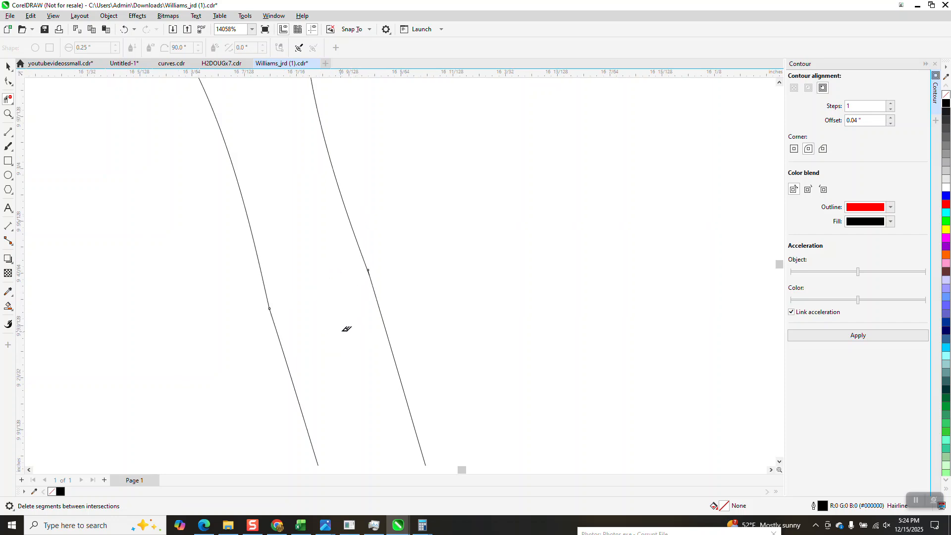
Reshape both curves at the upper right lobe of the old ornament's base by swinging its corner node's handles outward and down
scroll(346, 215, "down", 8)
scroll(400, 321, "down", 6)
left_click(8, 113)
left_click(415, 376)
left_click(8, 81)
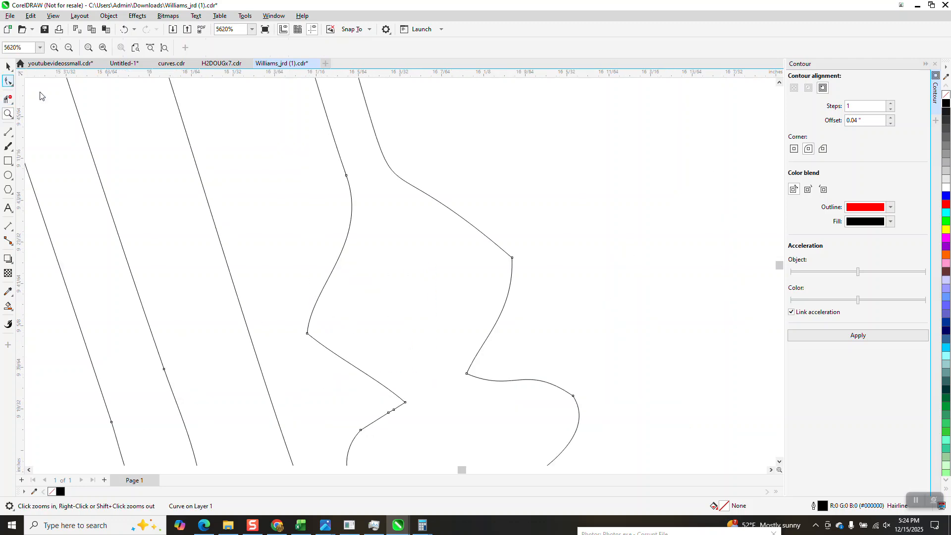
left_click(512, 258)
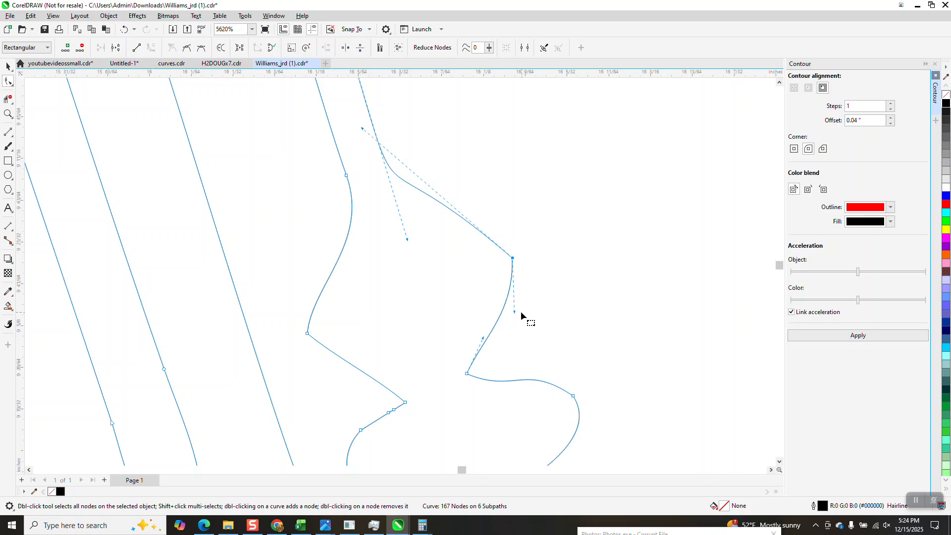
left_click_drag(514, 312, 548, 316)
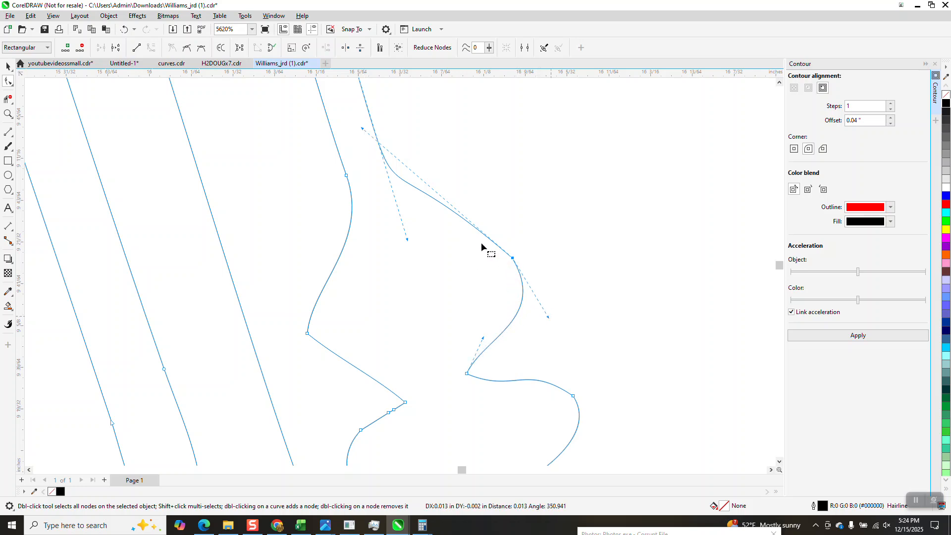
left_click_drag(362, 128, 371, 188)
Round the left corner of the old ornament's base with its handles and delete the three nodes at the inward tip below it
left_click(307, 334)
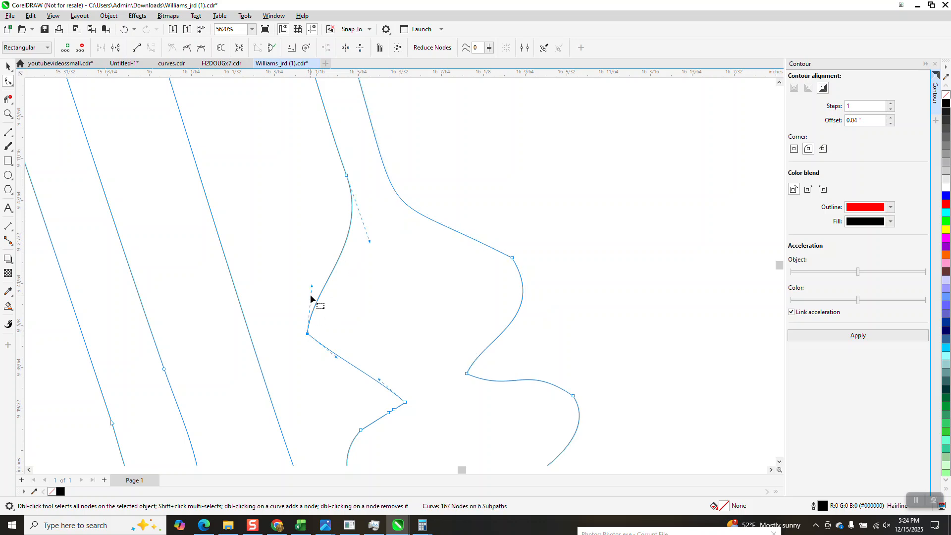
left_click_drag(312, 286, 324, 273)
left_click_drag(331, 357, 303, 363)
scroll(416, 332, "down", 1)
scroll(416, 333, "down", 1)
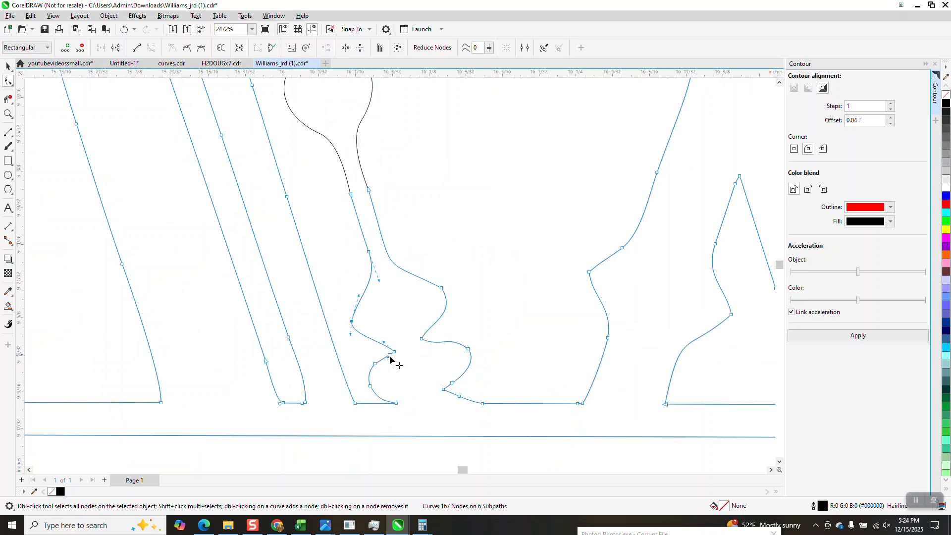
key("Delete")
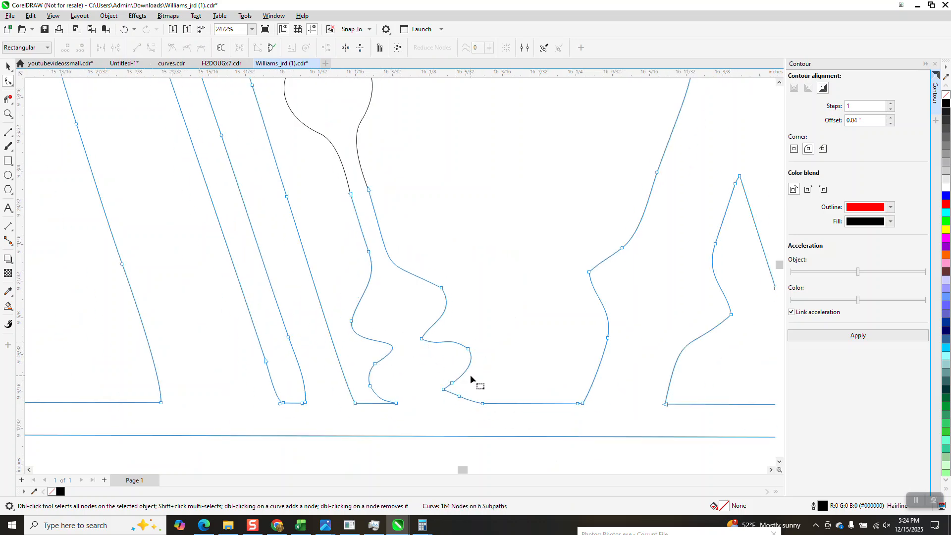
Lower the bottom corner node on the ornament's right side, delete the extra node beside it and make the bottom segment a straight line
scroll(410, 337, "down", 1)
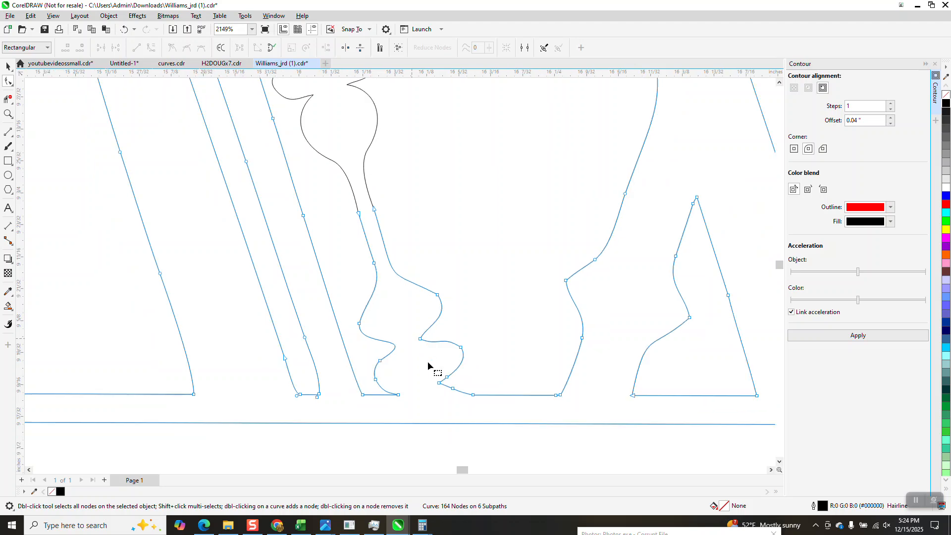
left_click_drag(439, 383, 439, 391)
key("Delete")
left_click(438, 391)
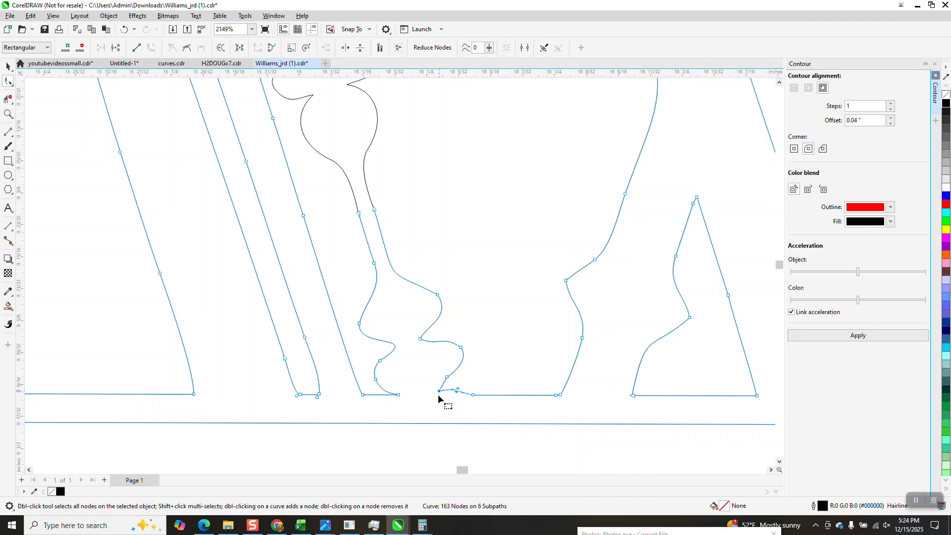
right_click(472, 395)
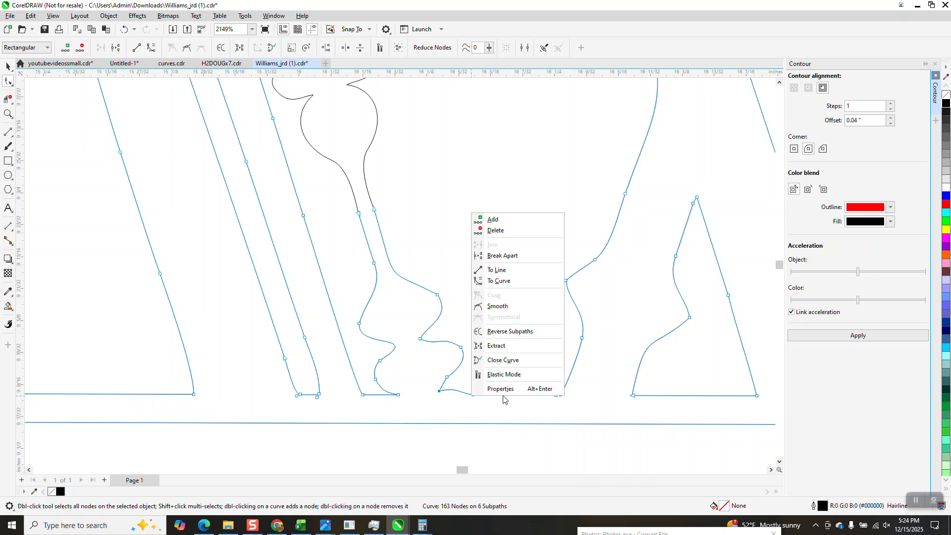
left_click(499, 270)
Align the two end nodes of the short straight bottom segment horizontally
left_click_drag(470, 381, 417, 409)
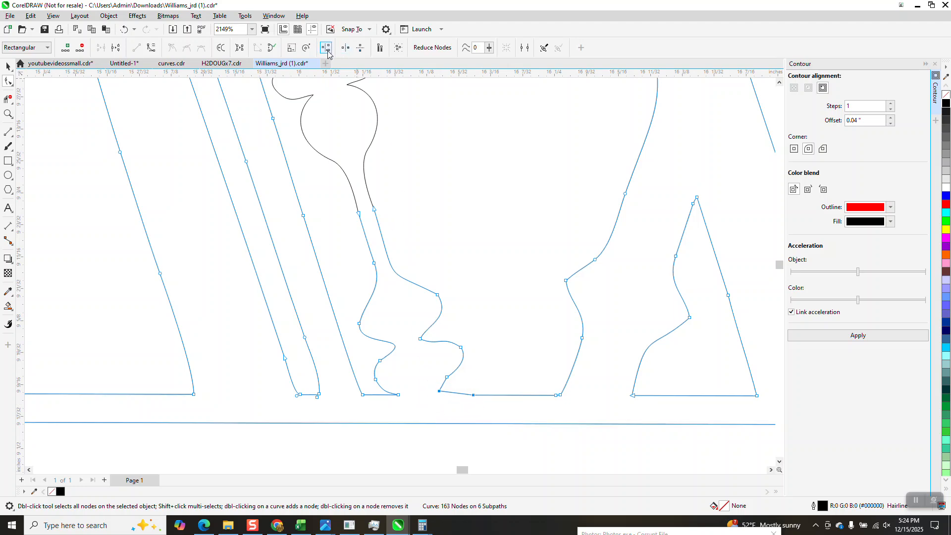
left_click(326, 49)
left_click(442, 248)
left_click(454, 278)
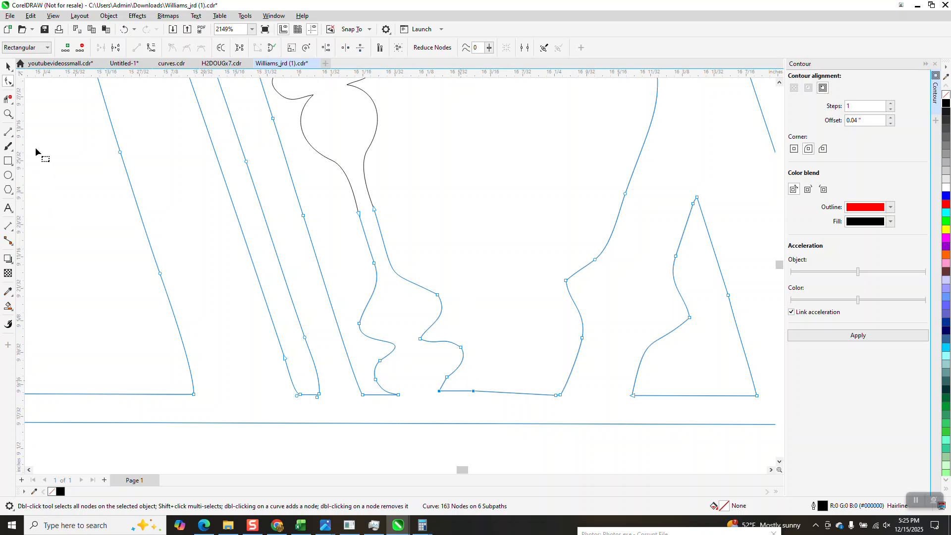
Delete the middle node on the bottom line right of the ornament and lower the line's left corner by about 0.003 in
left_click(7, 113)
left_click_drag(414, 336, 567, 436)
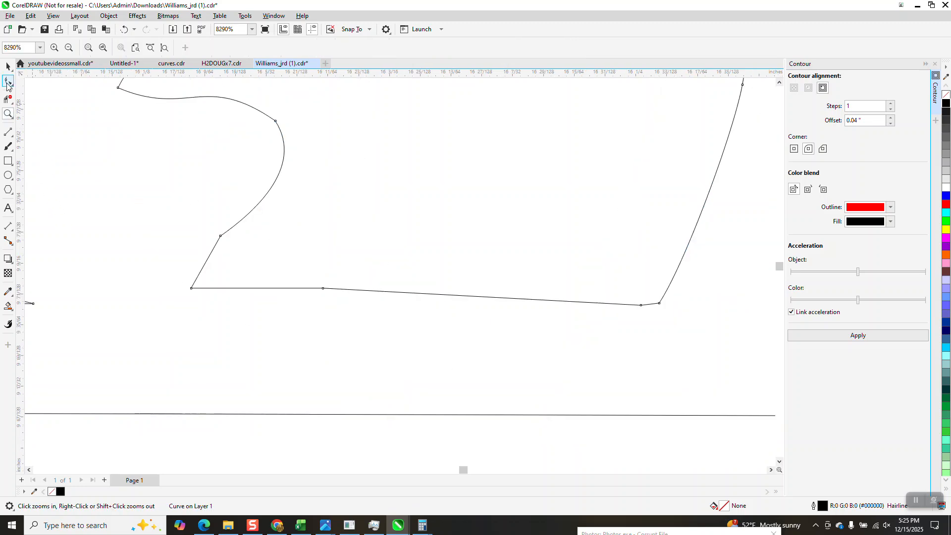
left_click_drag(258, 316, 311, 301)
key("Delete")
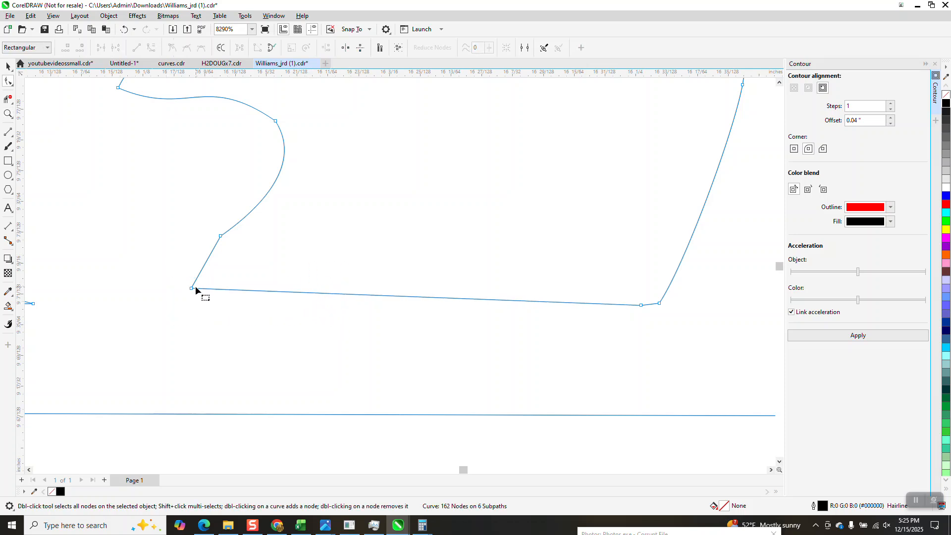
left_click_drag(194, 287, 189, 295)
left_click_drag(190, 300, 189, 302)
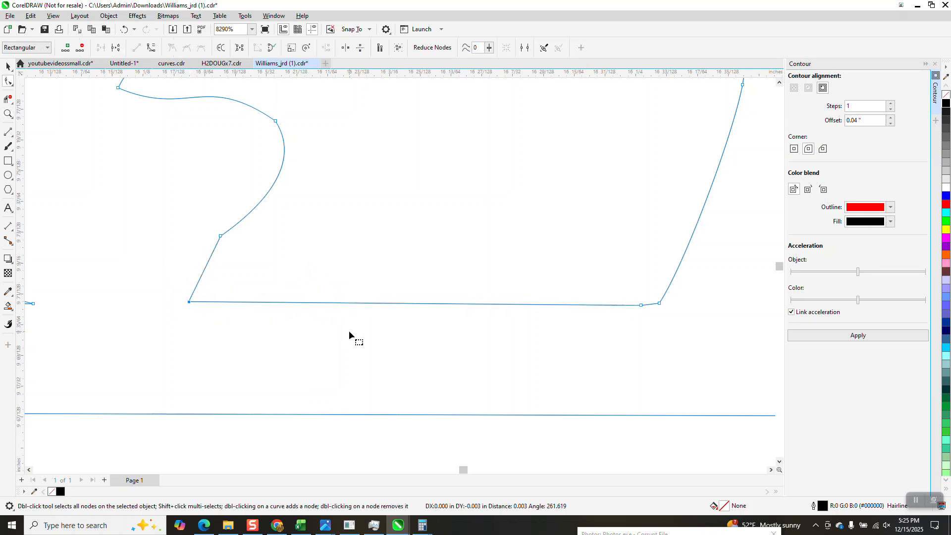
Draw a rectangle about 2.11 × 0.965 in around the upper half of the W and Smart Fill the letter black without outline
scroll(351, 335, "down", 5)
scroll(399, 340, "down", 2)
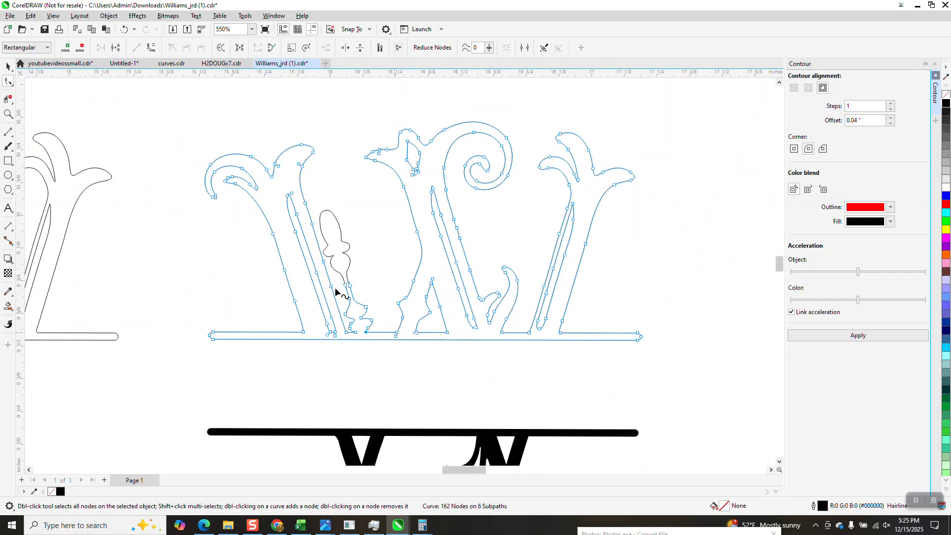
scroll(324, 221, "down", 1)
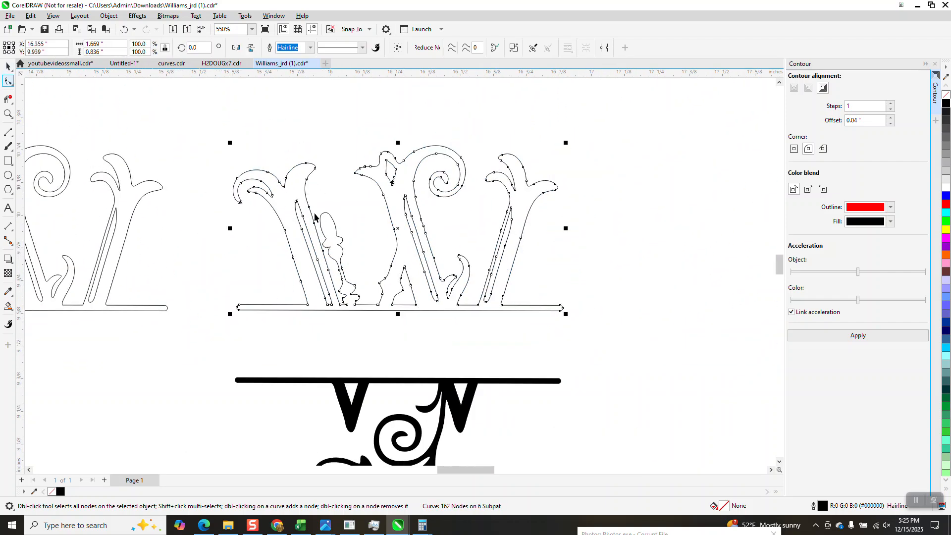
left_click(9, 161)
left_click_drag(194, 142, 611, 333)
left_click(8, 306)
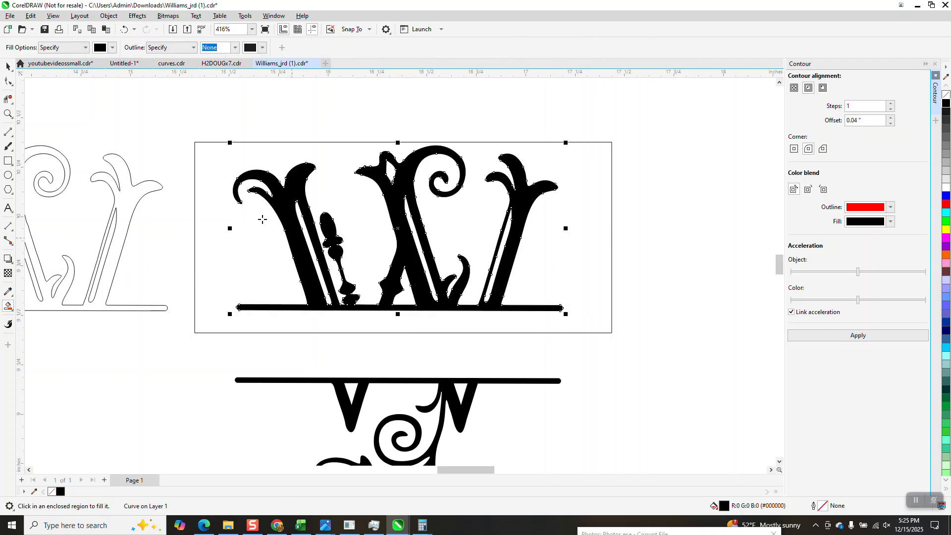
Select the rectangle around the filled upper half of the W and delete it
key("space")
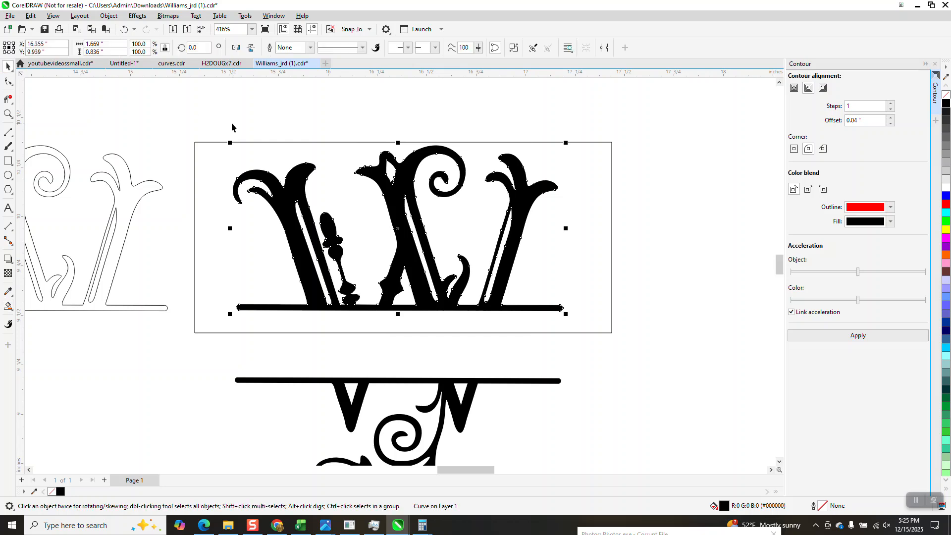
left_click(264, 142)
left_click(344, 143)
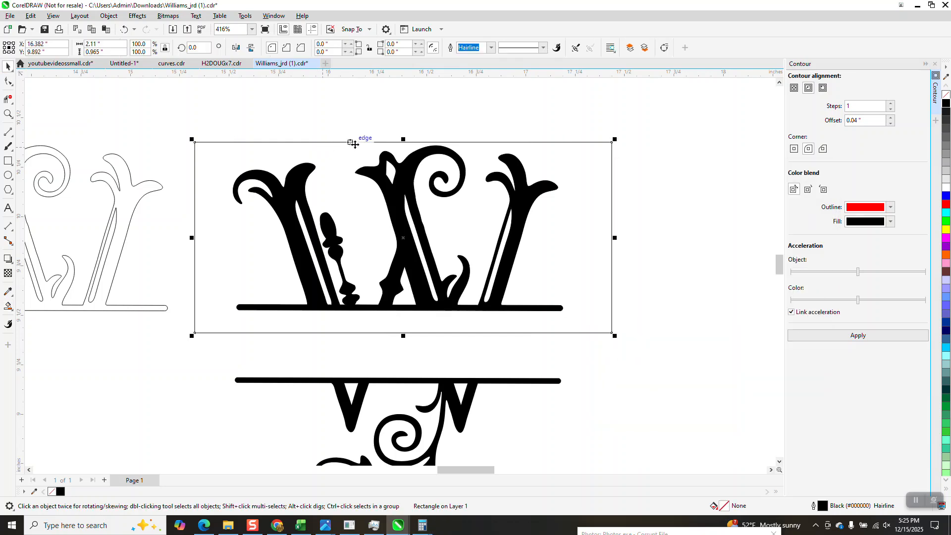
left_click(603, 157)
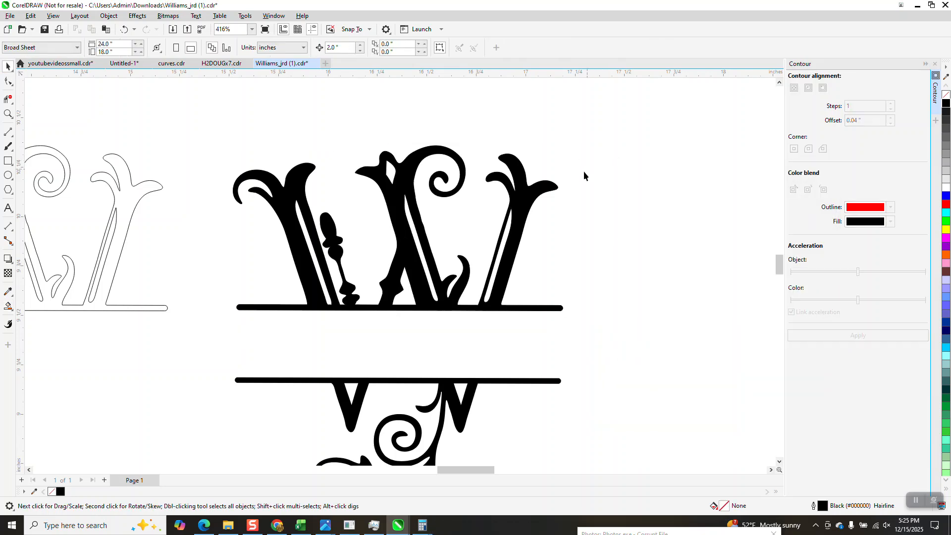
Examine the filled W's upper curl, leaf tips and stem edges up close for remaining flaws
scroll(585, 168, "down", 1)
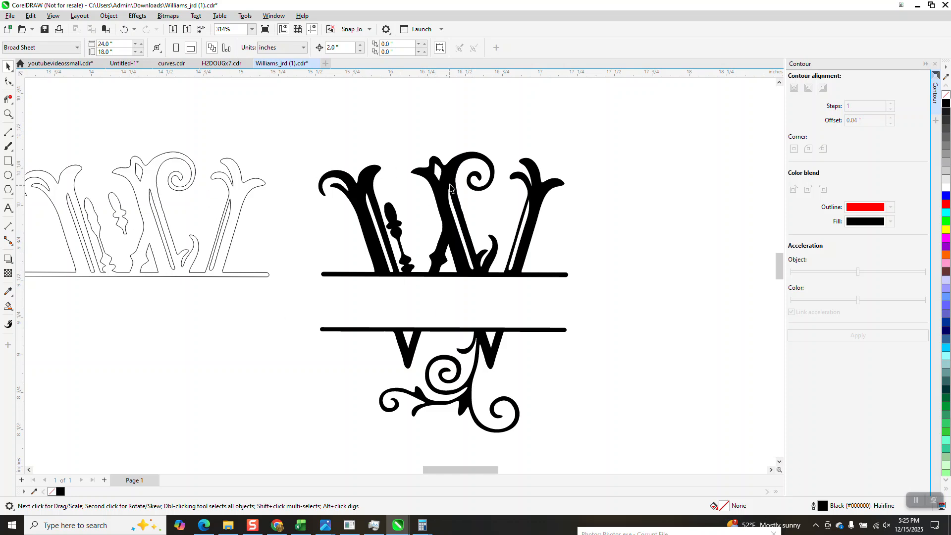
left_click(8, 114)
left_click_drag(426, 149, 467, 211)
left_click(8, 80)
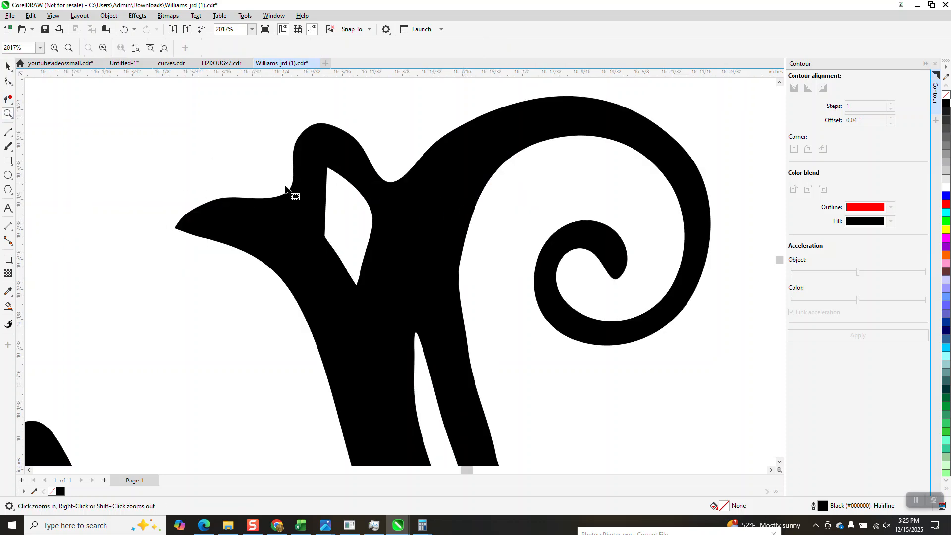
scroll(495, 255, "down", 4)
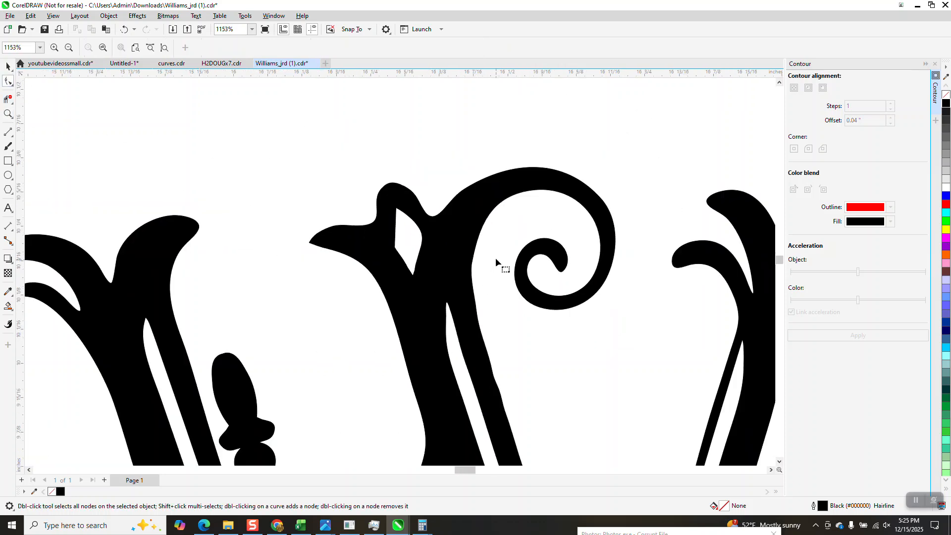
scroll(486, 222, "down", 3)
Group the four black objects of the split W monogram and delete the unfilled outline copy beside it
key("space")
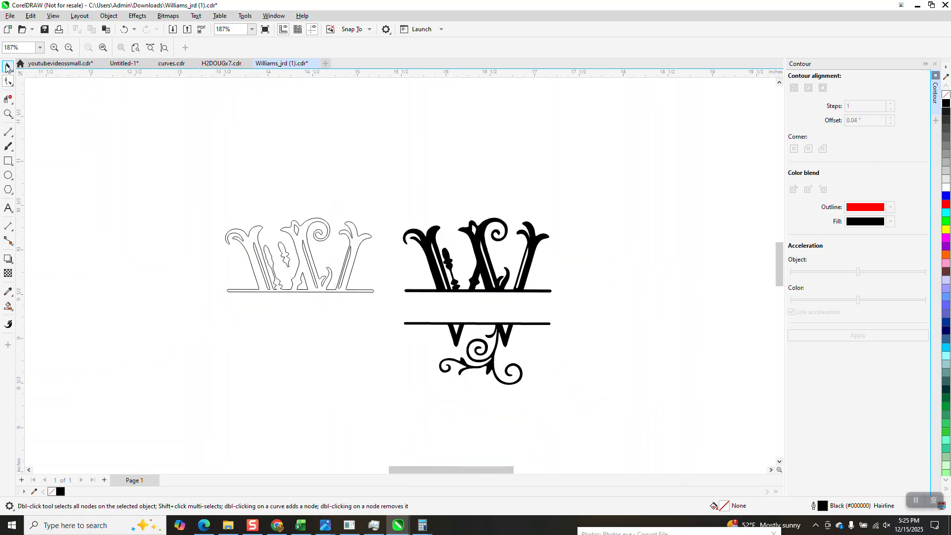
left_click_drag(572, 394, 633, 430)
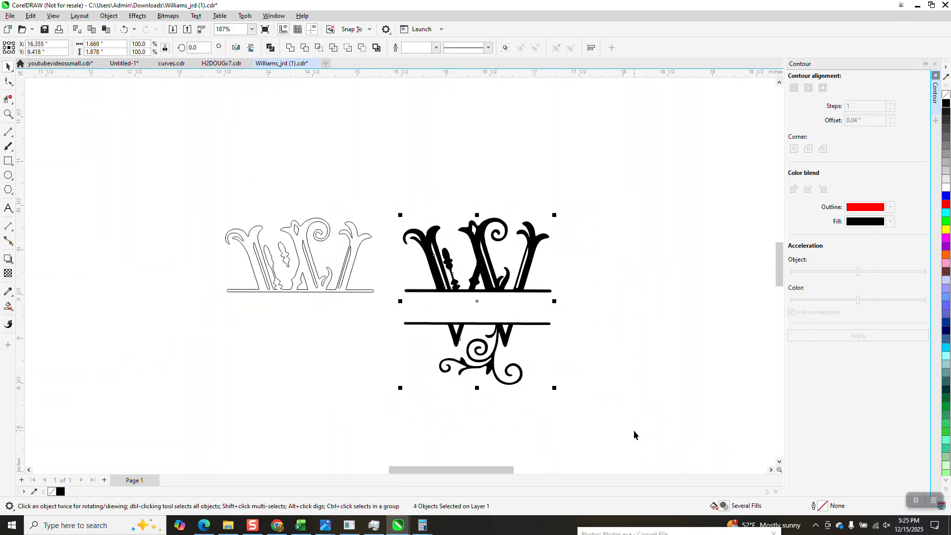
key("ctrl+g")
left_click_drag(180, 195, 357, 331)
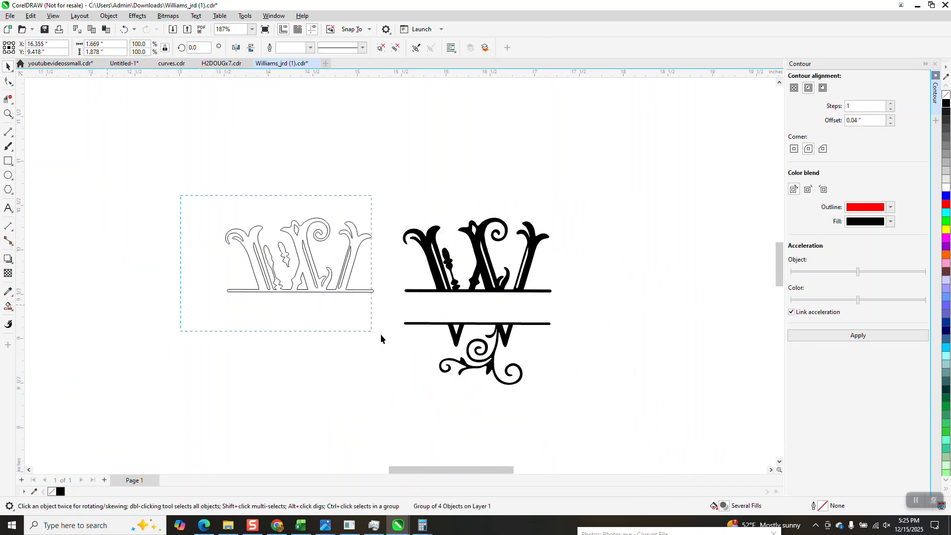
key("Delete")
Scale the grouped W monogram proportionally to about 220.7 %, roughly 3.68 × 4.15 in
scroll(376, 317, "down", 3)
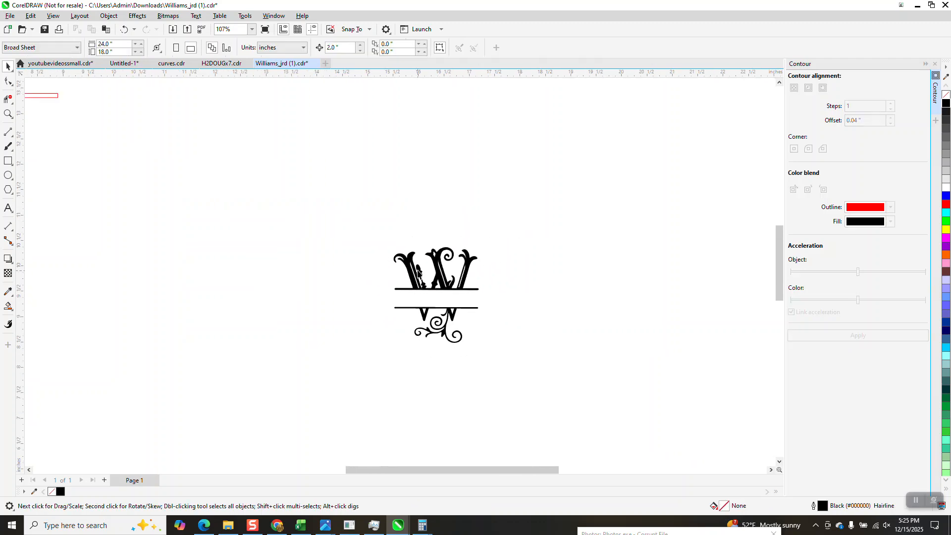
left_click(410, 269)
left_click_drag(481, 244, 640, 138)
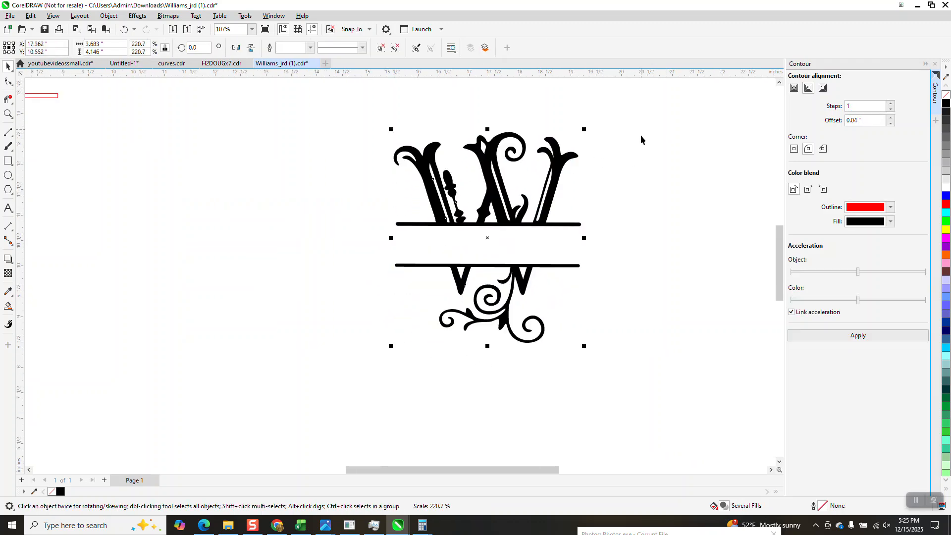
Select the leftover objects on the page to the left of the W monogram and delete them
scroll(544, 208, "down", 4)
left_click_drag(383, 159, 156, 220)
key("Delete")
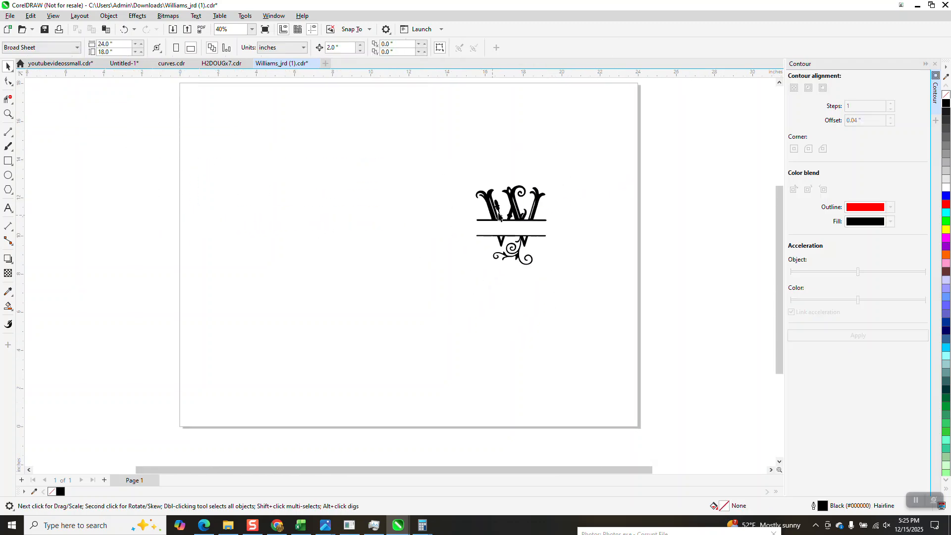
Move the W group near the page's upper-left corner, centred at about X 3.5, Y 14.1 in, and close the Contour docker
left_click_drag(515, 212, 251, 144)
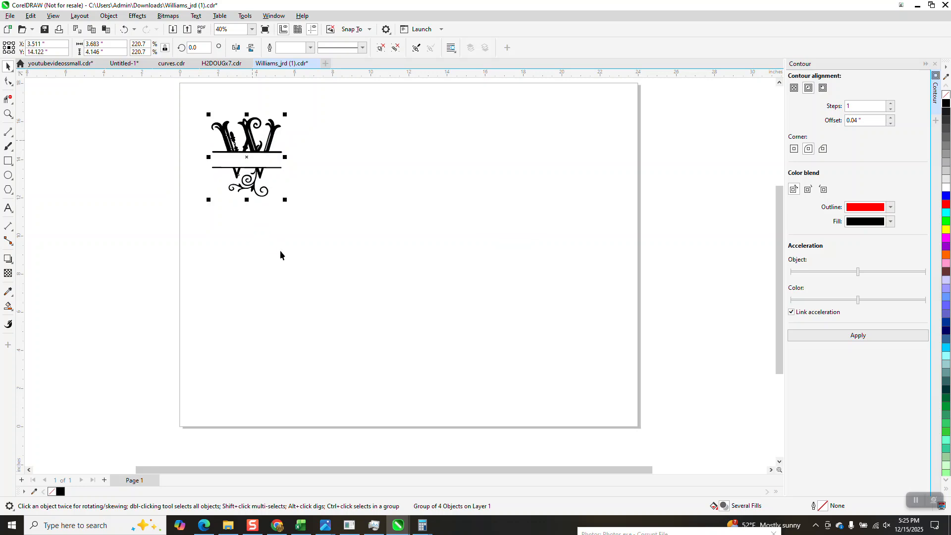
left_click(273, 267)
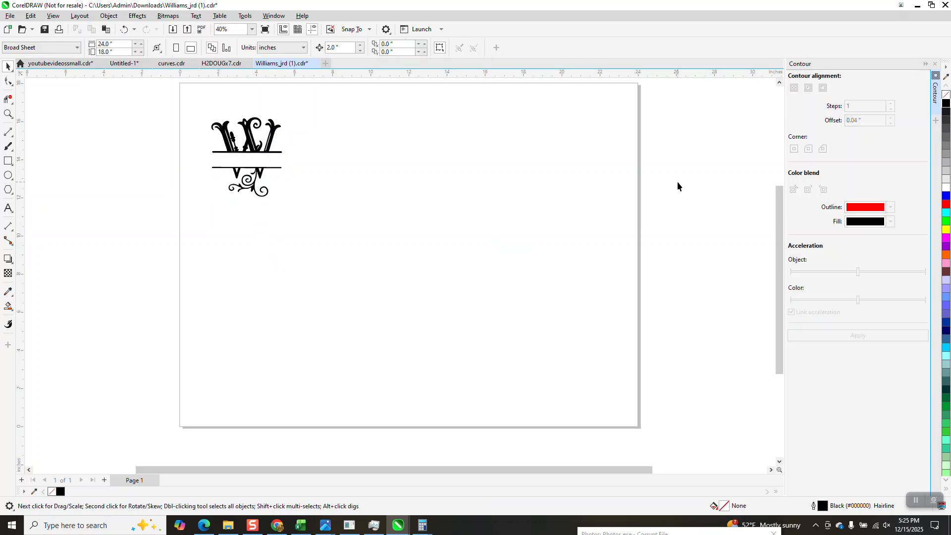
left_click(935, 65)
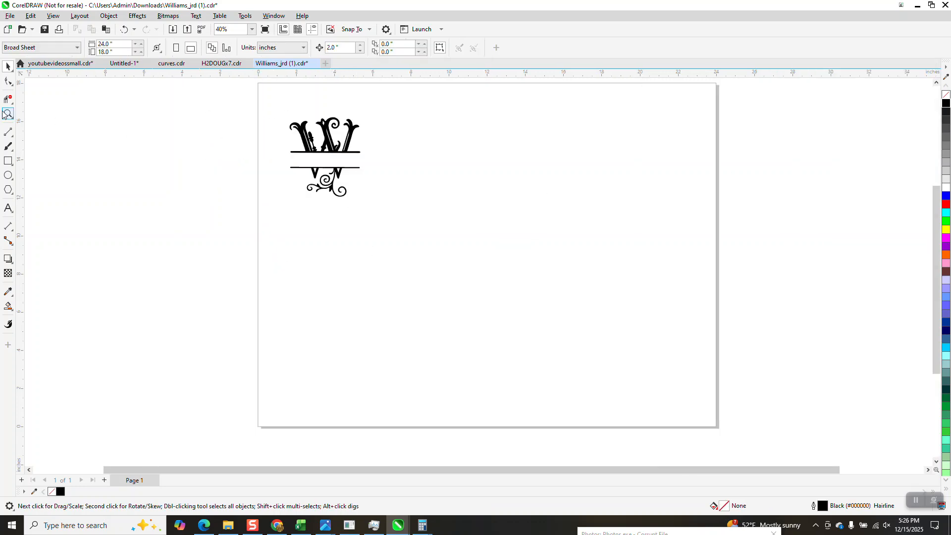
left_click(6, 114)
left_click_drag(251, 110, 361, 193)
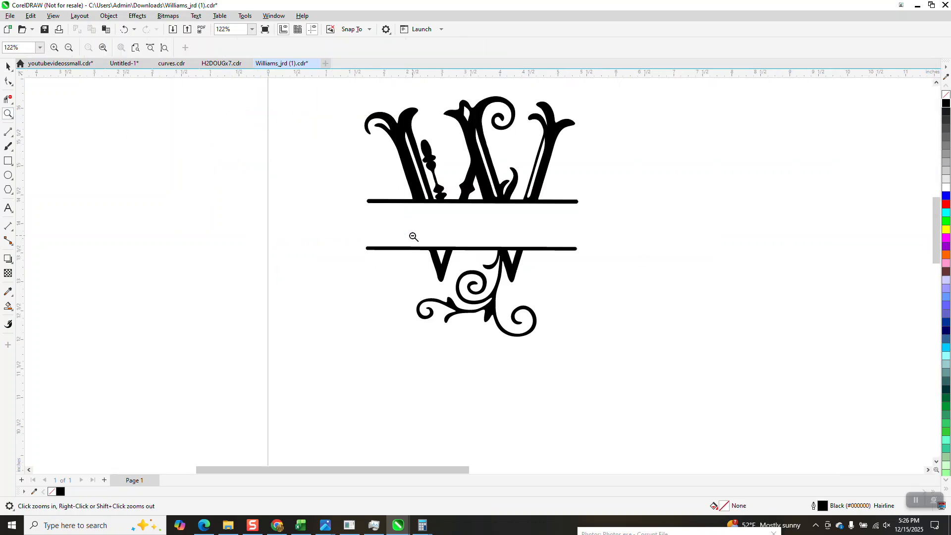